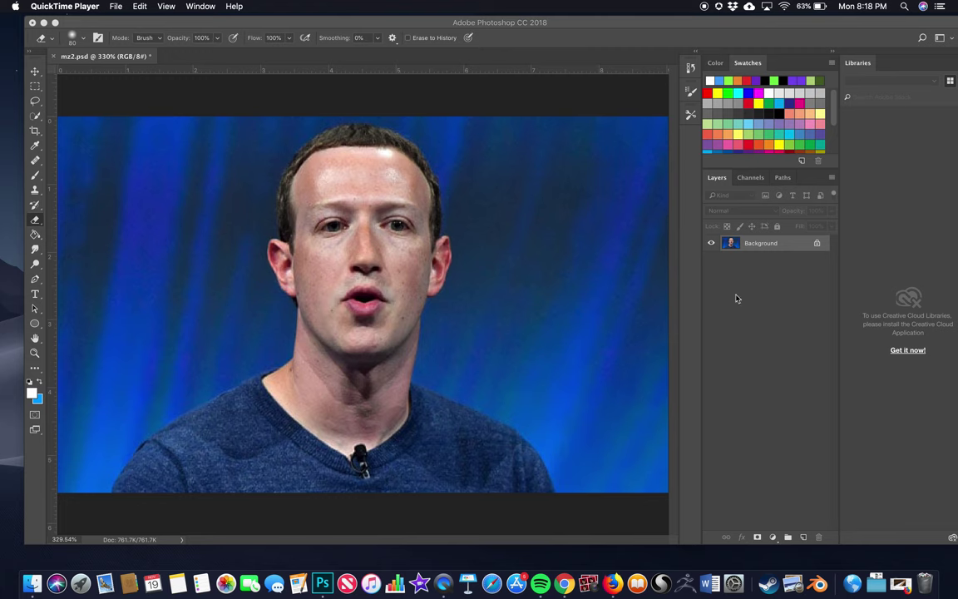
- Unlock the Background layer of mz2.psd so it becomes an editable Layer 0
click(817, 244)
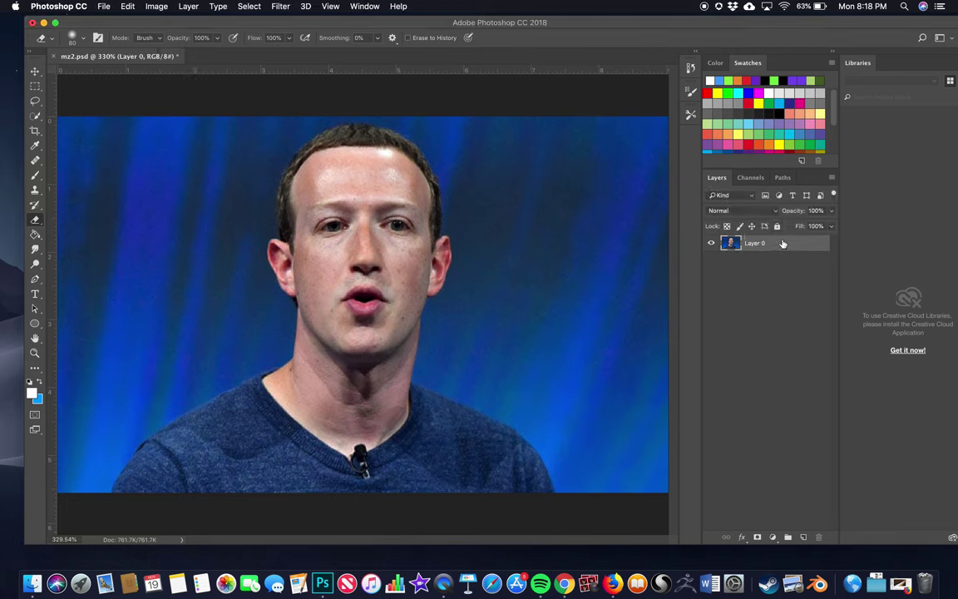
- Duplicate the photo layer to create Layer 0 copy
click(833, 181)
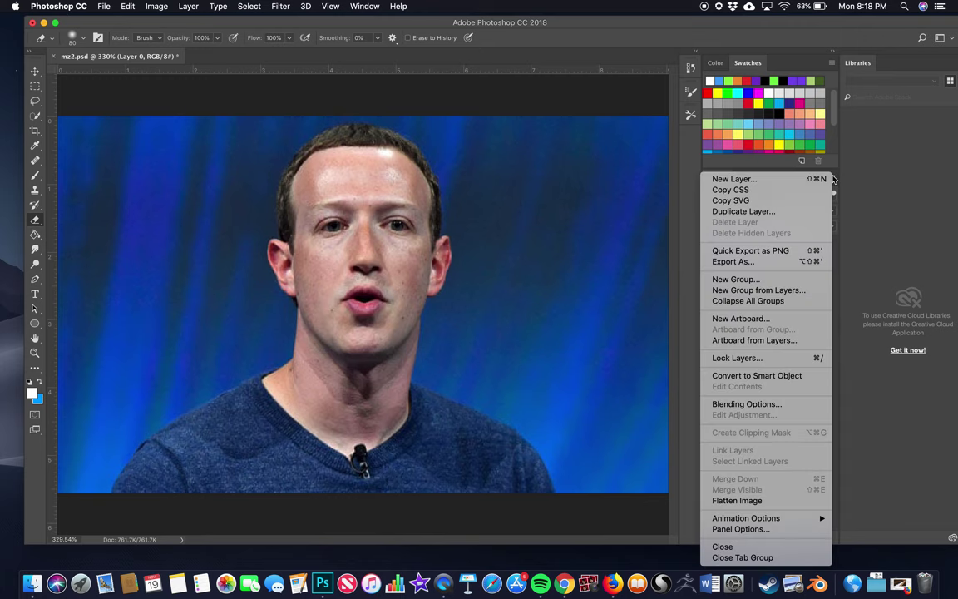
click(758, 213)
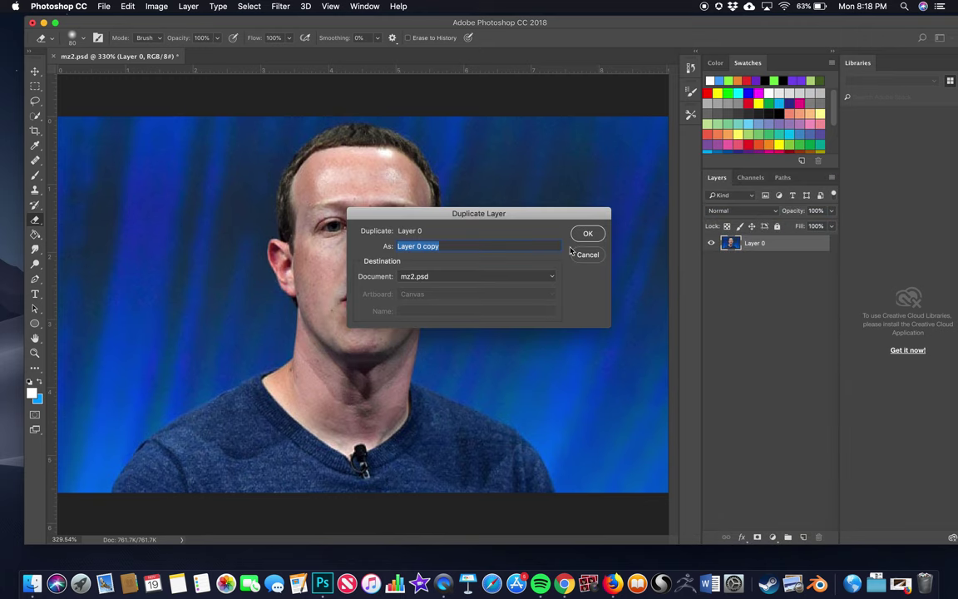
click(588, 235)
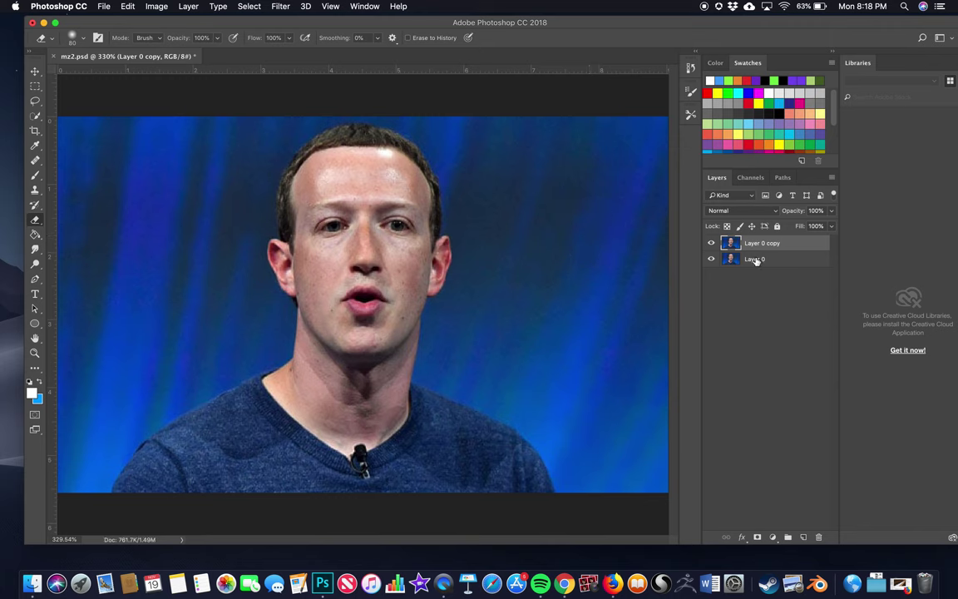
- Rename the original Layer 0 to 'base' and select Layer 0 copy
double_click(755, 259)
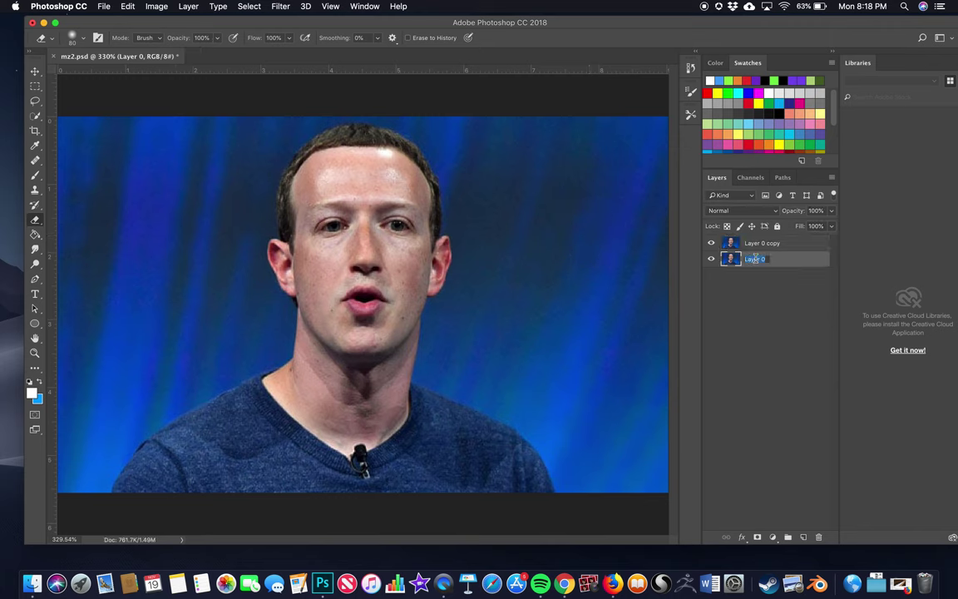
text(base)
key(Return)
click(757, 244)
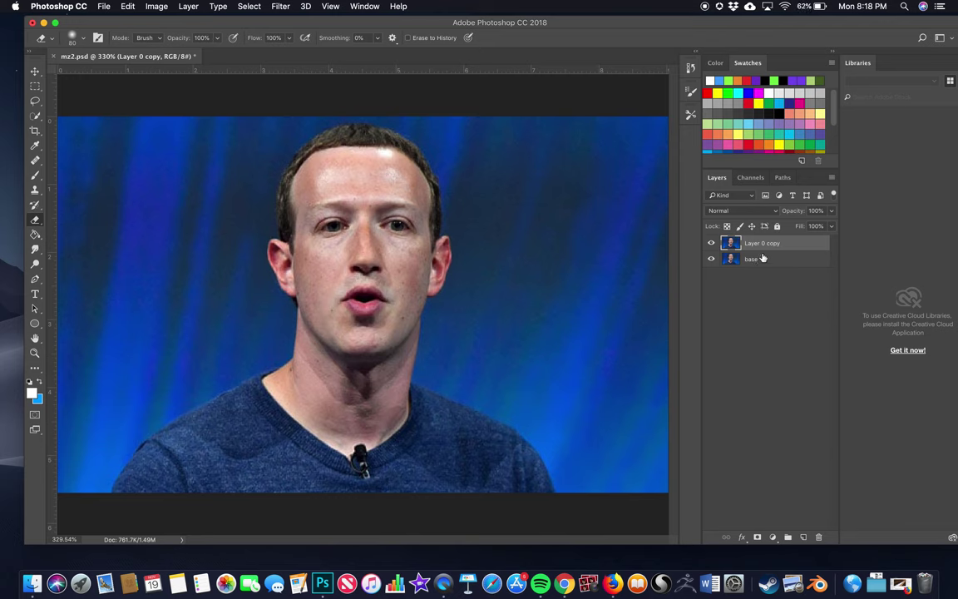
- Quick-select the face, hair, neck, left shoulder and shirt, leaving the blue background out
click(35, 117)
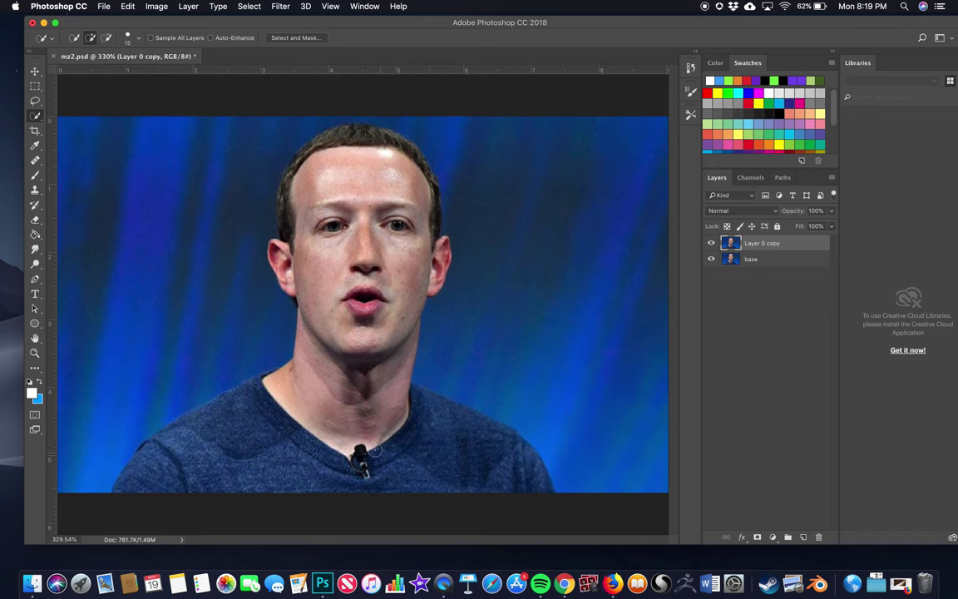
mouse_move(268, 430)
mouse_down()
mouse_move(237, 397)
mouse_move(324, 317)
mouse_move(289, 374)
mouse_up()
mouse_move(358, 218)
mouse_down()
mouse_move(323, 199)
mouse_move(309, 214)
mouse_move(288, 152)
mouse_move(316, 120)
mouse_move(291, 125)
mouse_move(312, 158)
mouse_move(277, 144)
mouse_move(252, 185)
mouse_move(261, 324)
mouse_move(262, 254)
mouse_up()
mouse_move(255, 405)
mouse_down()
mouse_move(244, 390)
mouse_move(266, 363)
mouse_move(184, 373)
mouse_up()
drag(296, 431, 321, 404)
- Show the rulers and drag a horizontal guide to about 0.687 in across the forehead
click(330, 7)
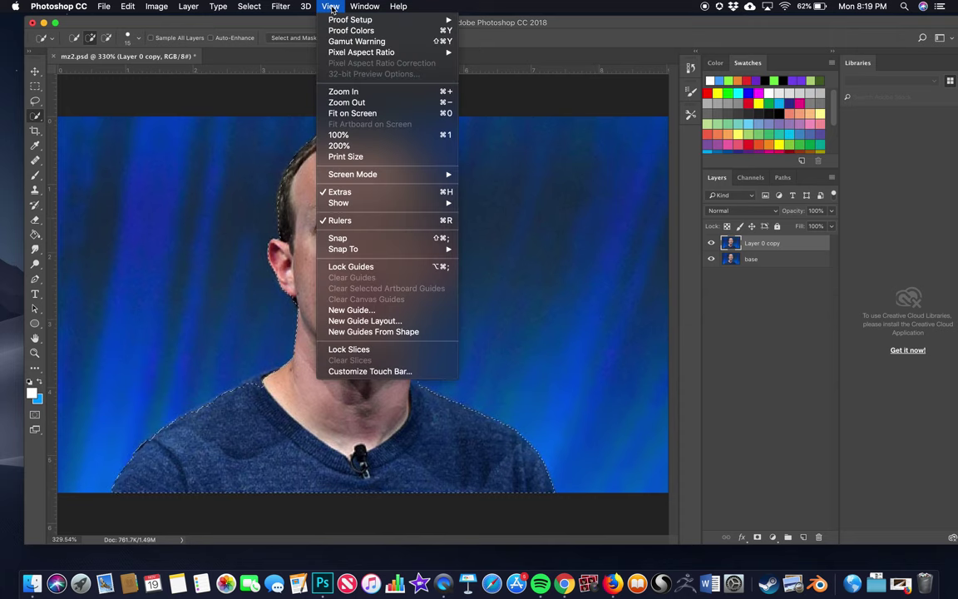
click(346, 221)
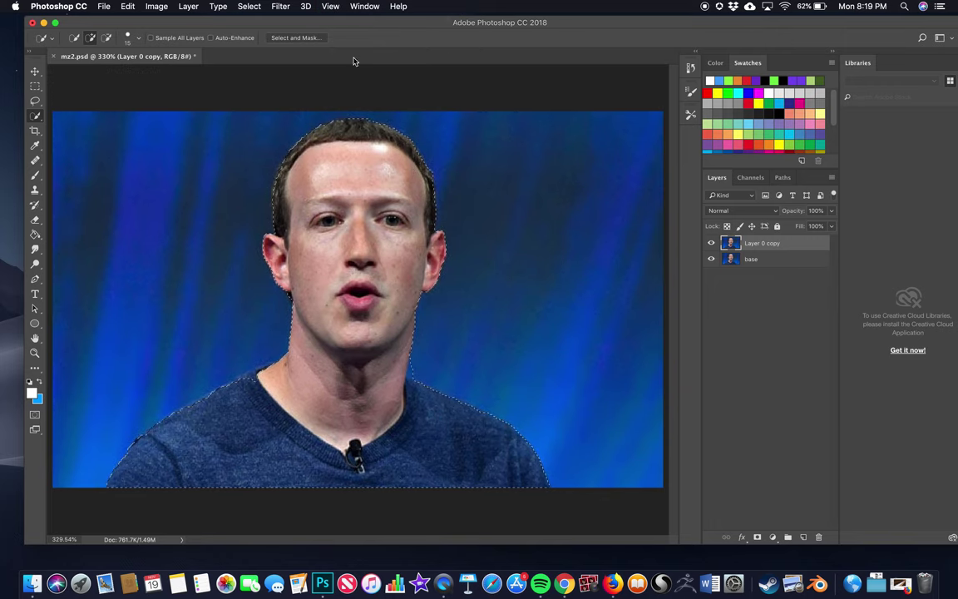
click(330, 7)
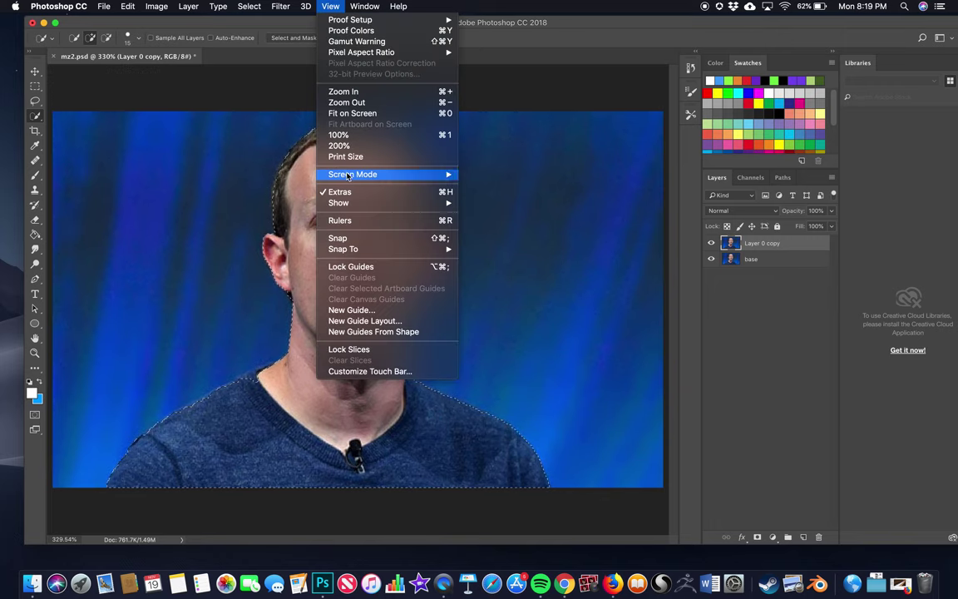
click(351, 223)
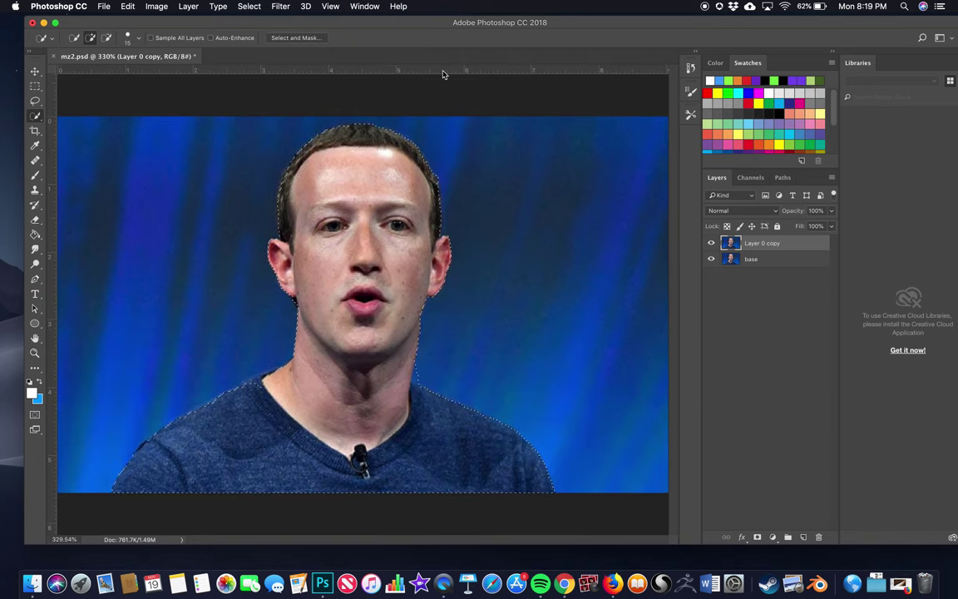
click(35, 72)
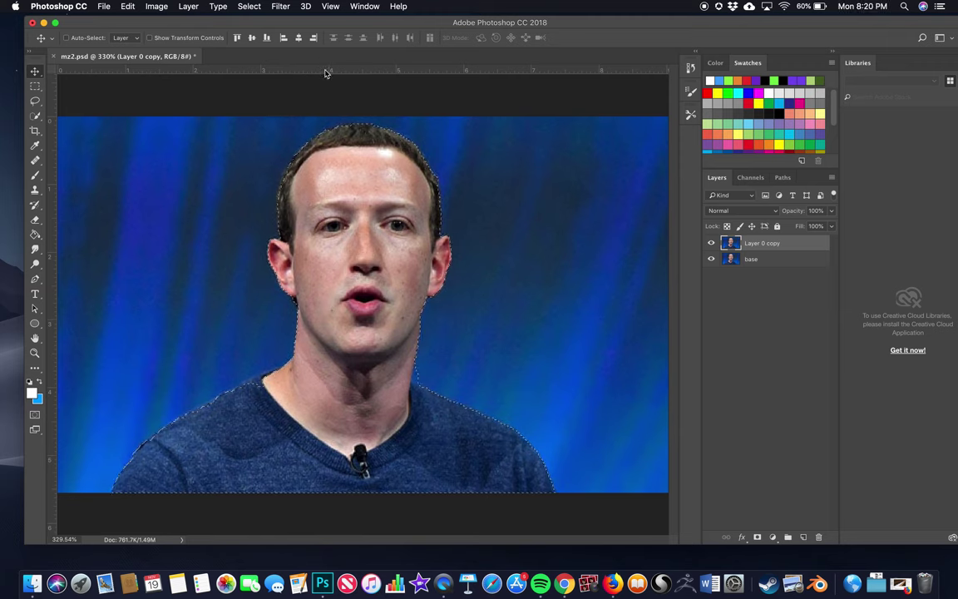
drag(325, 73, 335, 193)
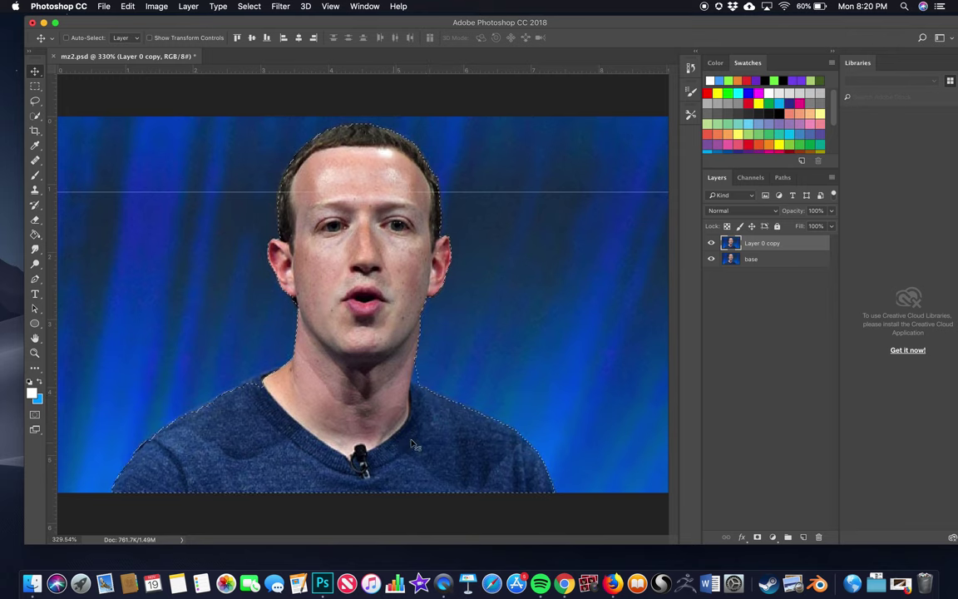
click(35, 88)
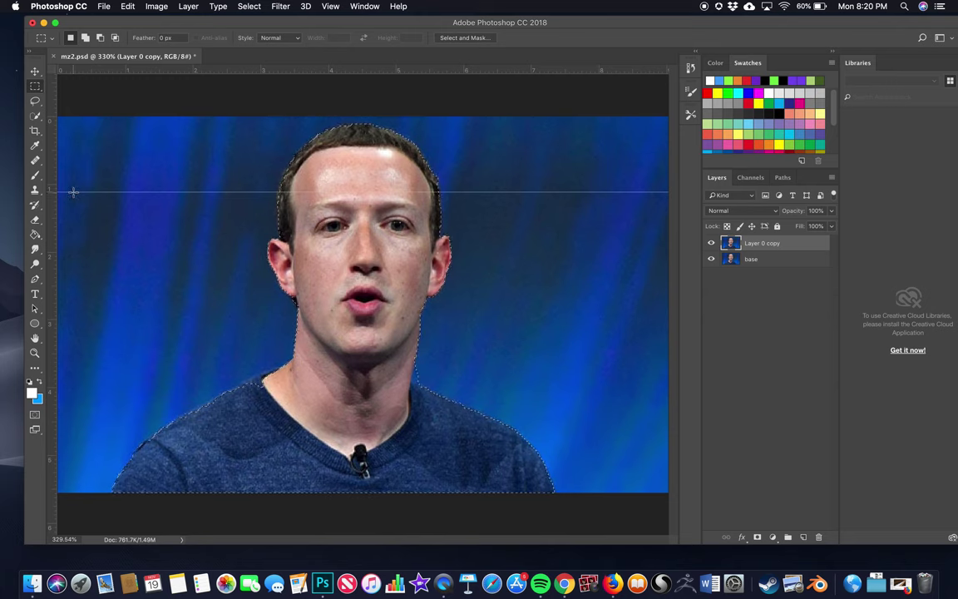
- Subtract everything below the guide and copy the top of the head to a new layer
drag(74, 192, 643, 493)
key(super+j)
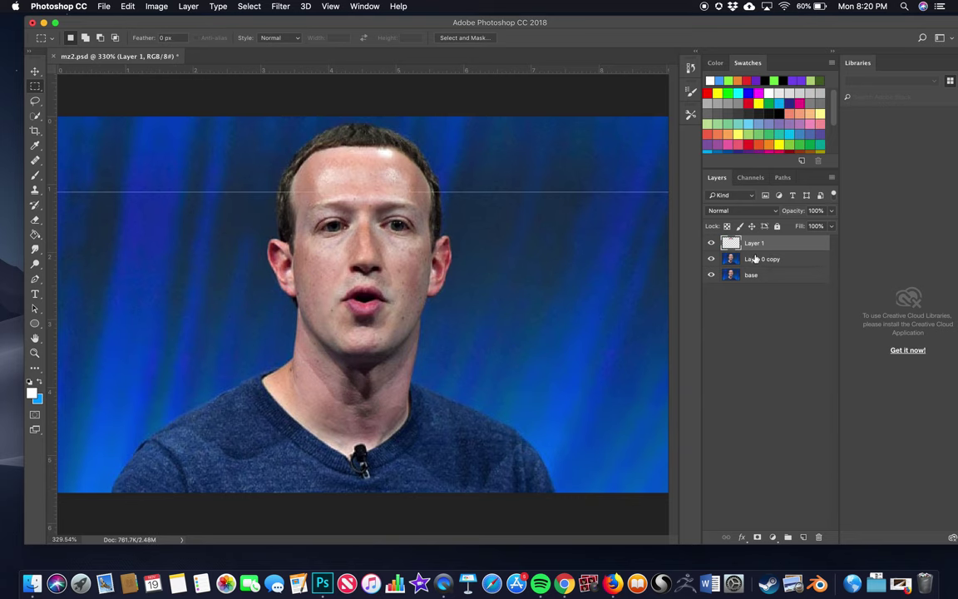
mouse_move(711, 259)
mouse_down()
mouse_move(711, 280)
mouse_move(711, 258)
mouse_up()
double_click(753, 244)
- Rename Layer 1 to 'head' and Layer 0 copy to 'body'
text(head)
key(Return)
double_click(758, 260)
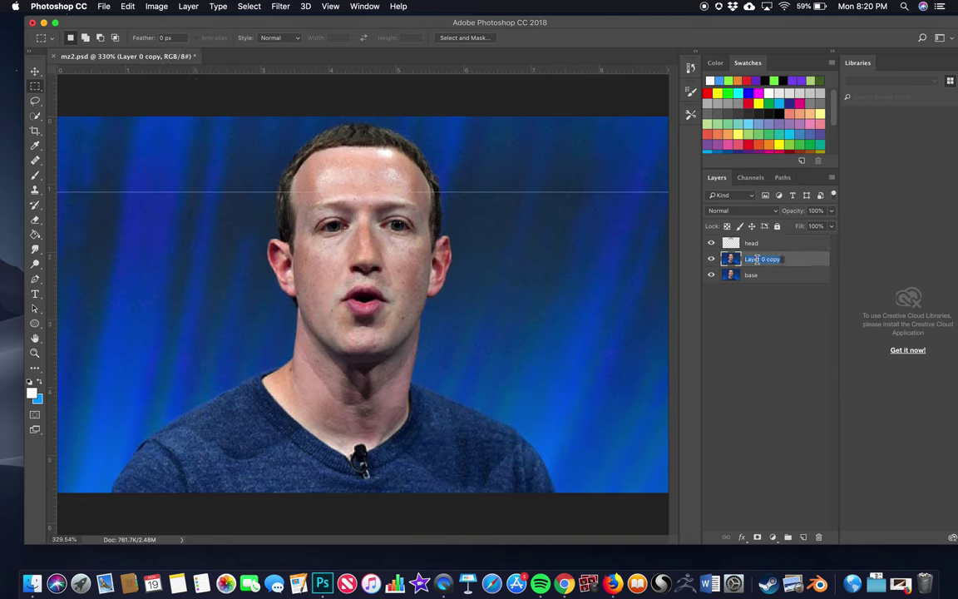
text(body)
key(Return)
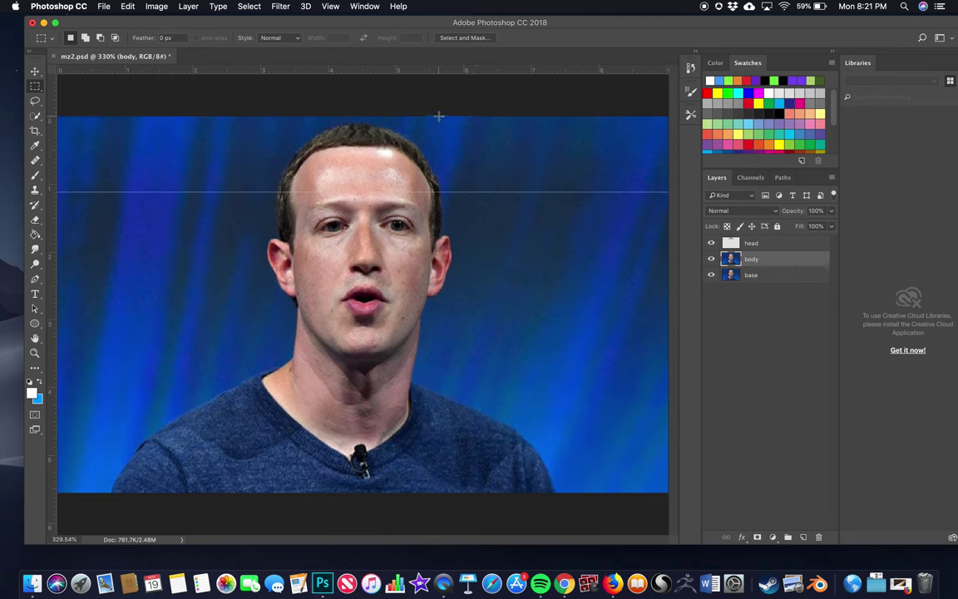
- Copy a top-edge strip of blue background to a new layer and hide the head layer
drag(441, 116, 660, 192)
drag(568, 174, 570, 170)
key(super+j)
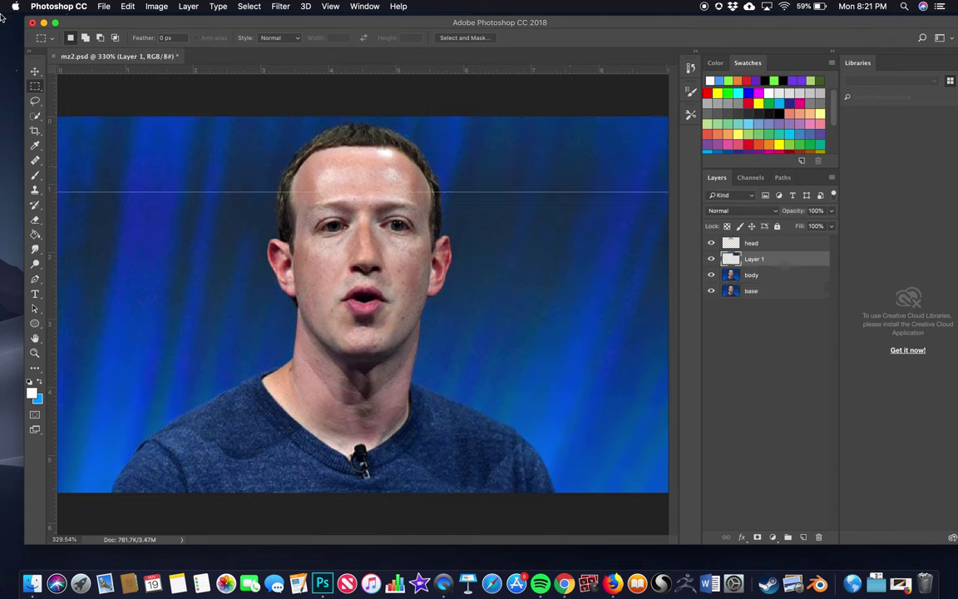
click(36, 74)
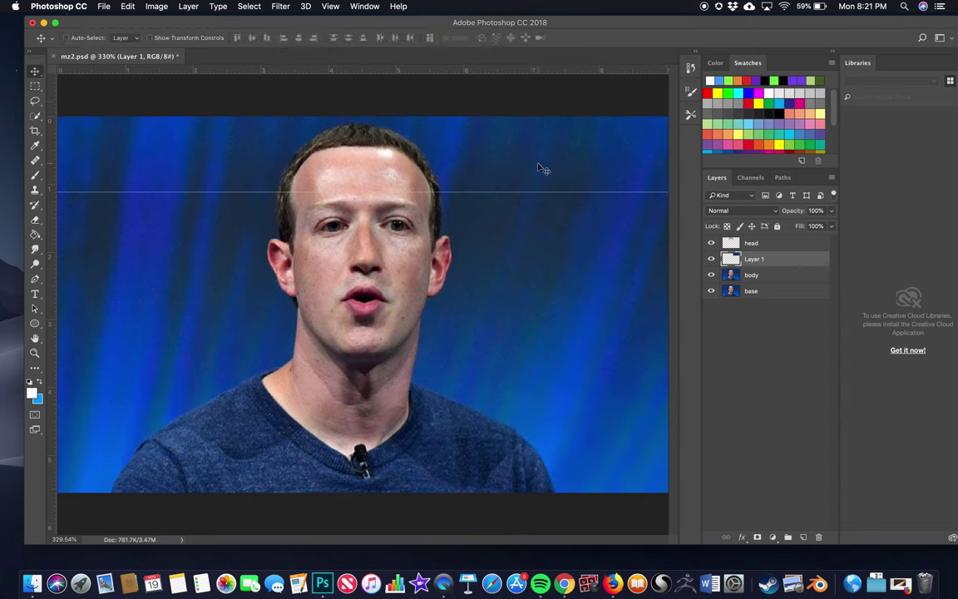
drag(542, 164, 380, 169)
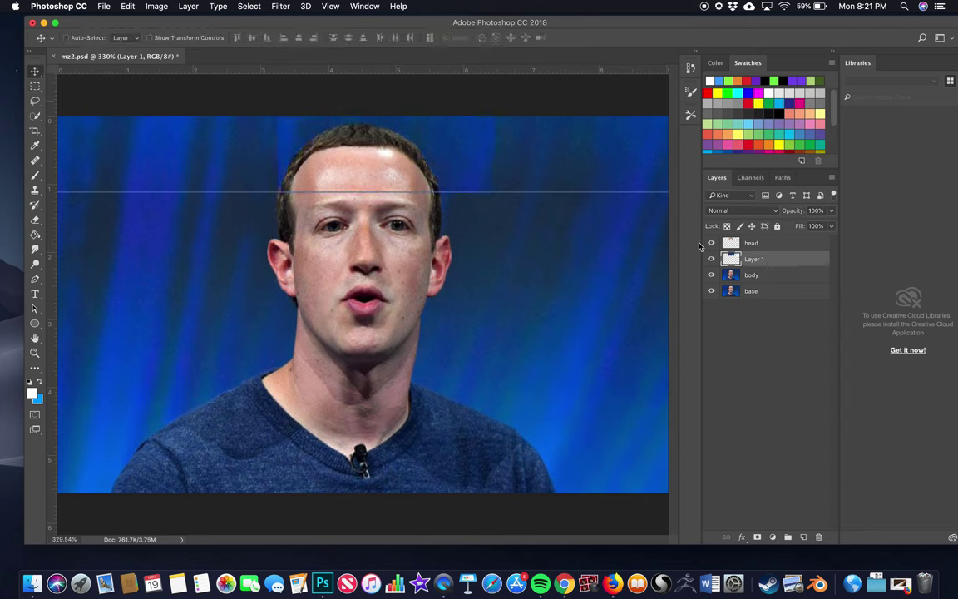
click(712, 243)
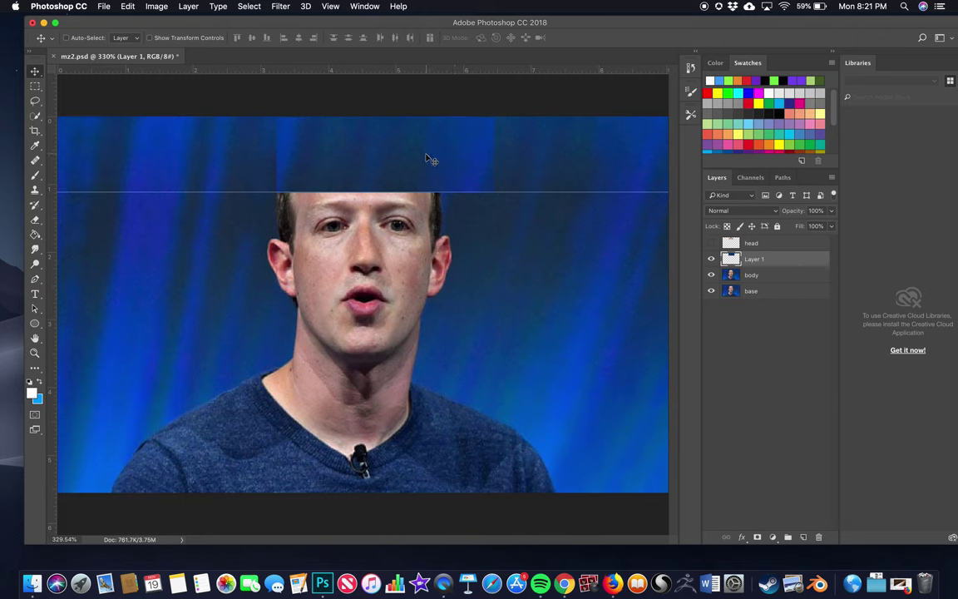
- Position the strip over the head, duplicate it, and check the guide edge zoomed in
drag(428, 158, 368, 156)
drag(347, 172, 466, 171)
key(super+j)
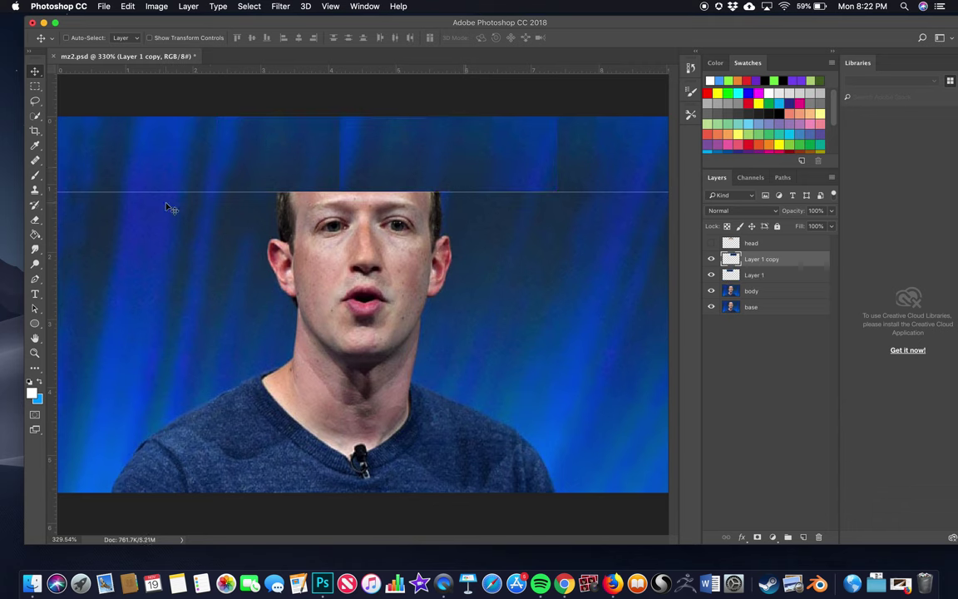
key(z)
drag(541, 196, 542, 196)
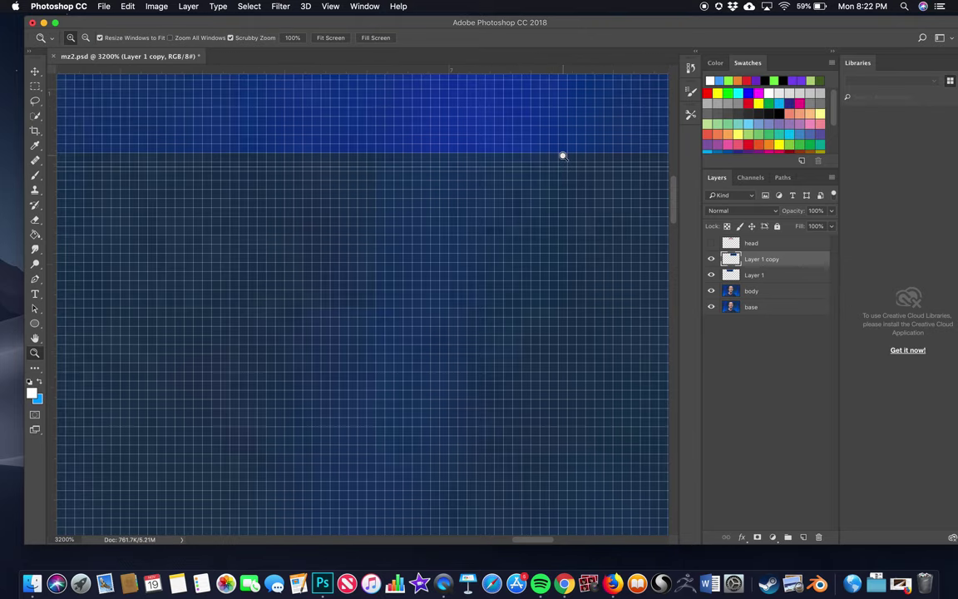
click(35, 71)
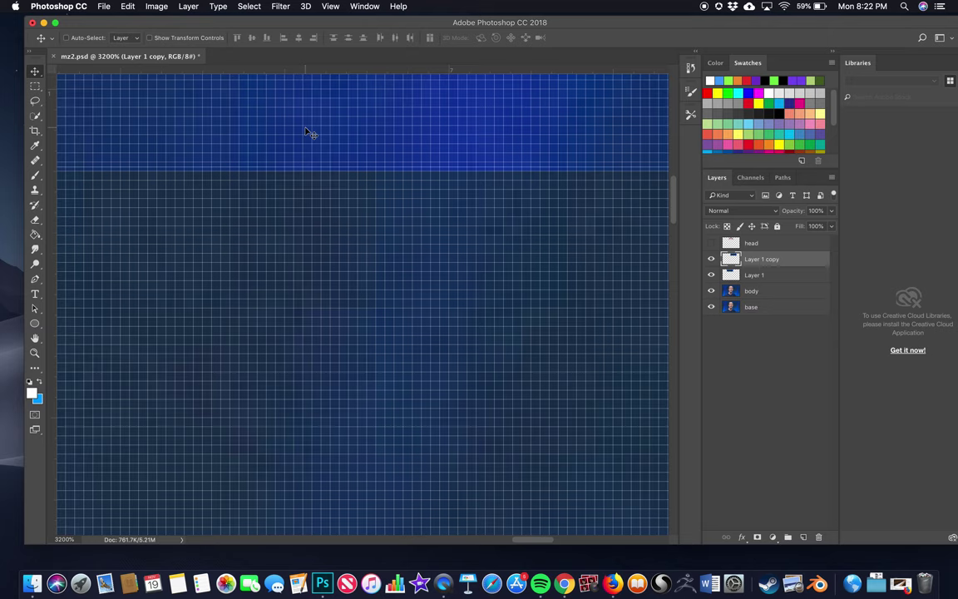
drag(297, 293, 629, 272)
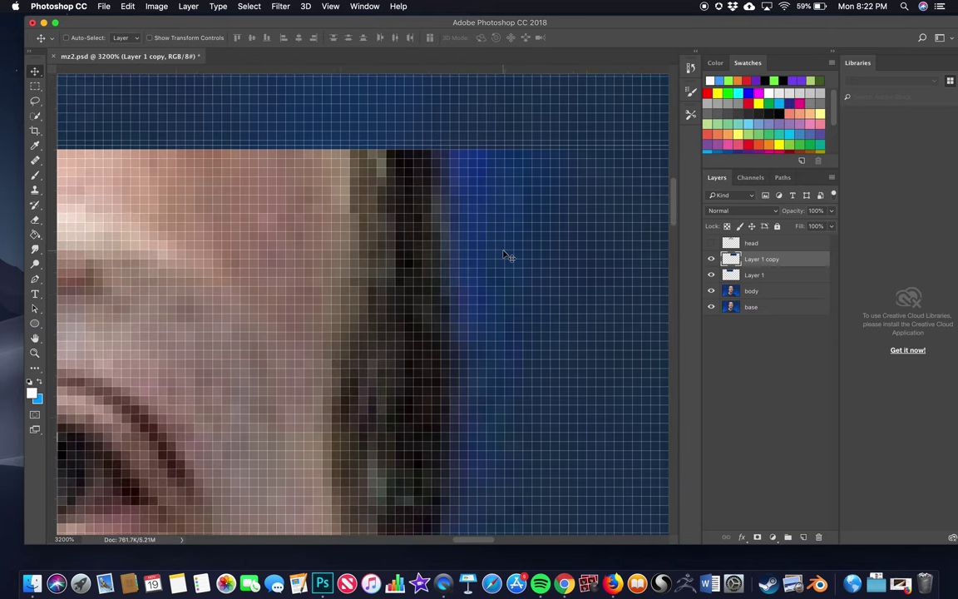
key(super+0)
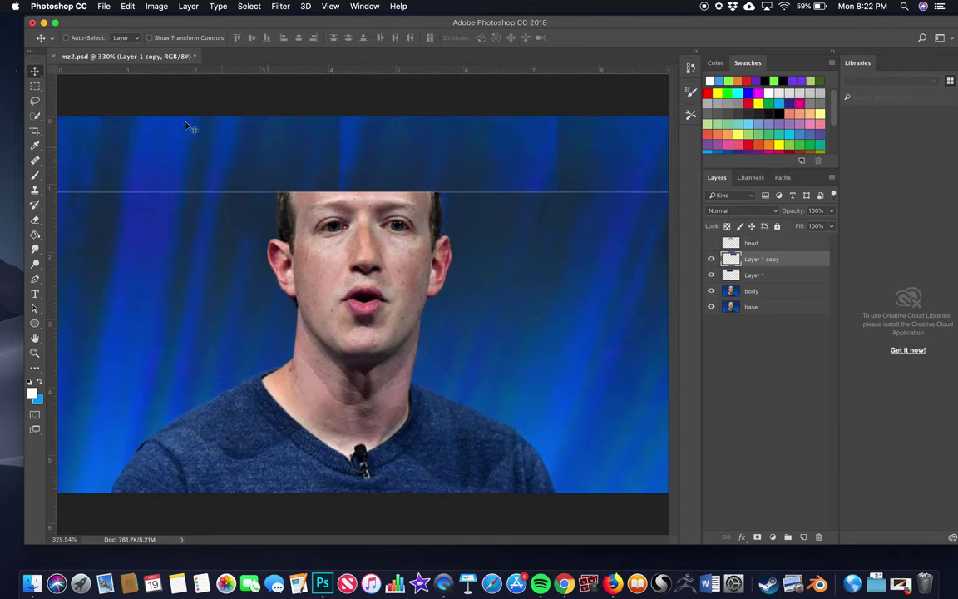
click(35, 219)
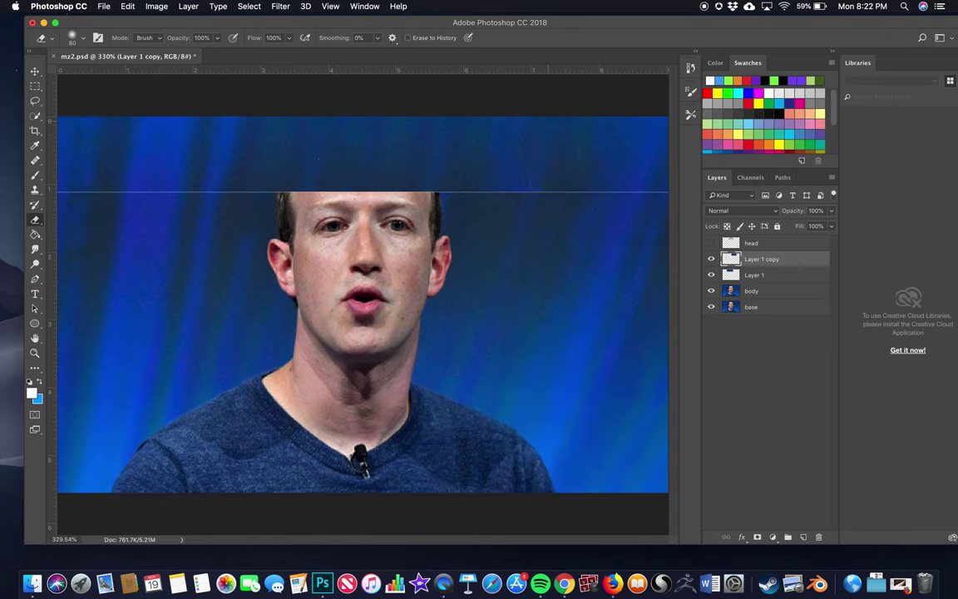
- Merge the body layer with both blue background strip layers
click(772, 292)
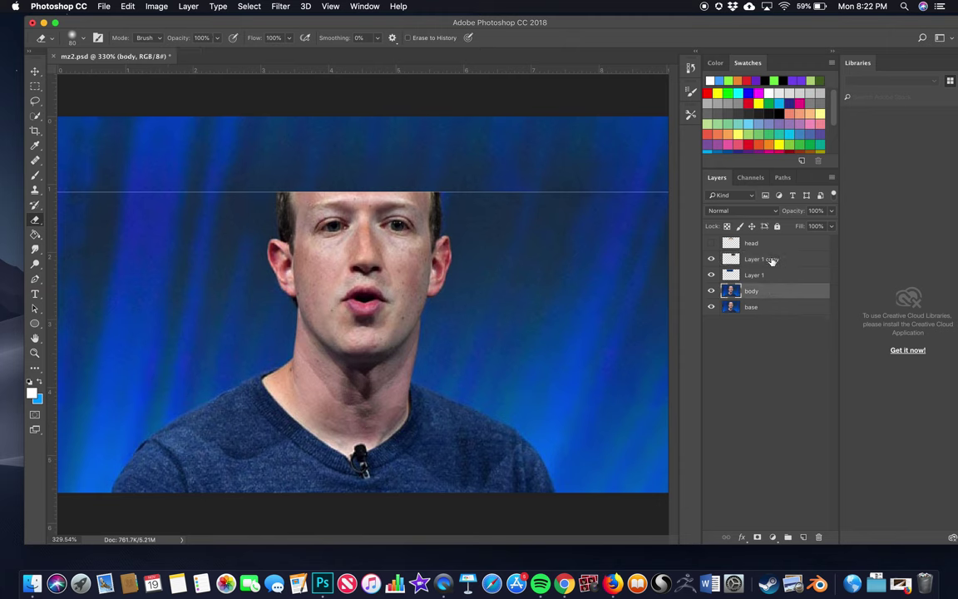
shift+click(772, 259)
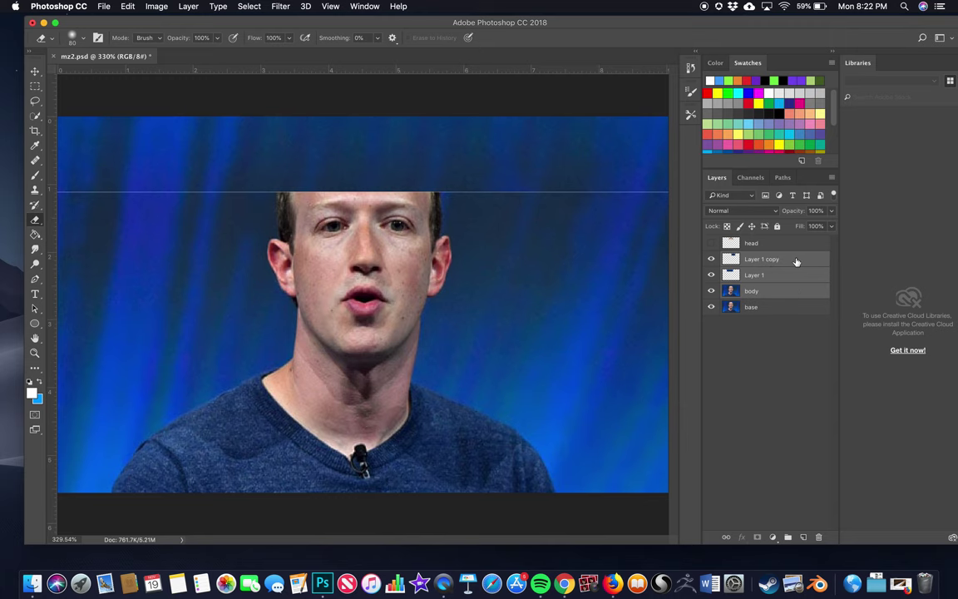
click(833, 178)
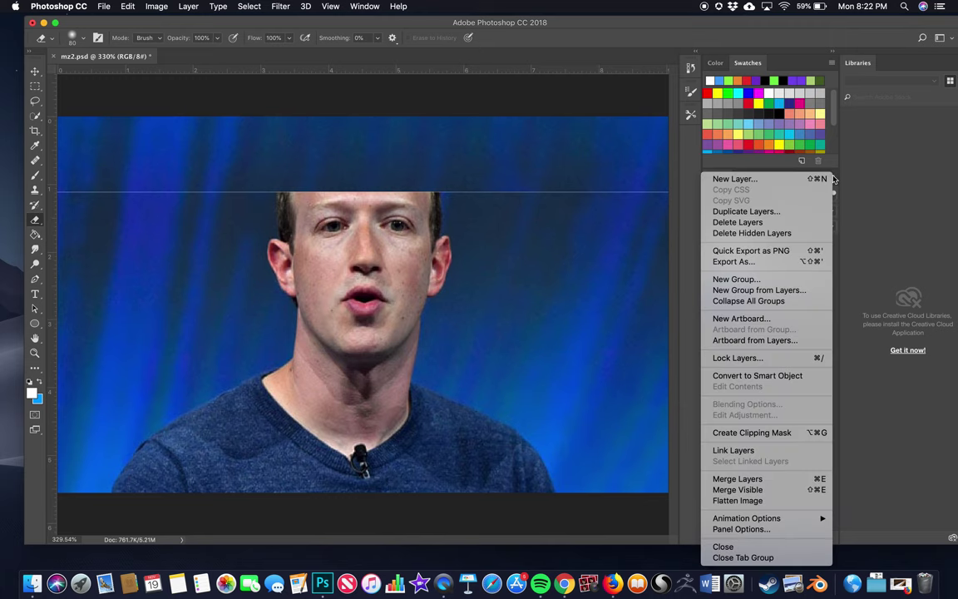
click(729, 481)
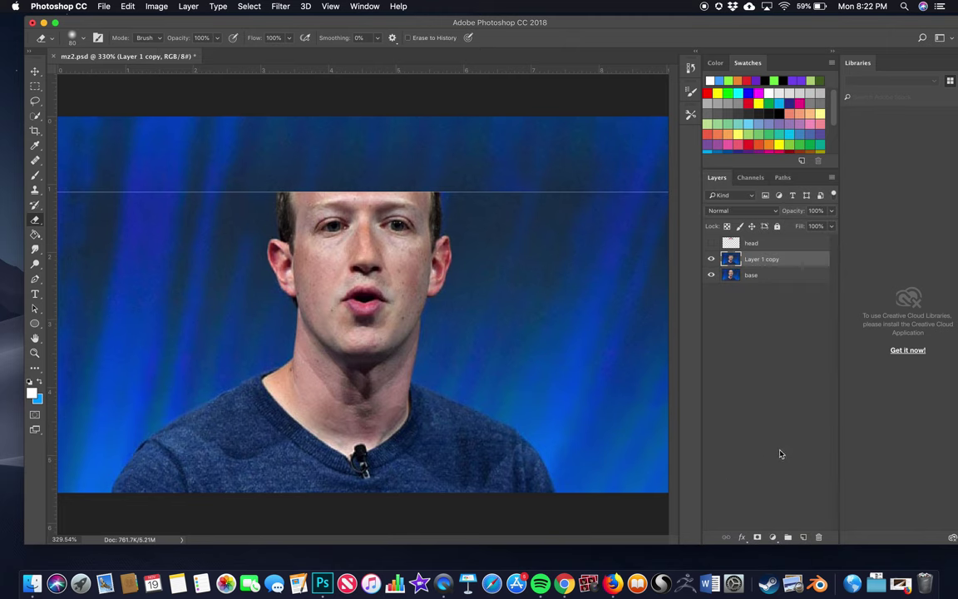
- Name the merged layer 'body' and make the head layer visible again
double_click(759, 259)
text(body)
key(Return)
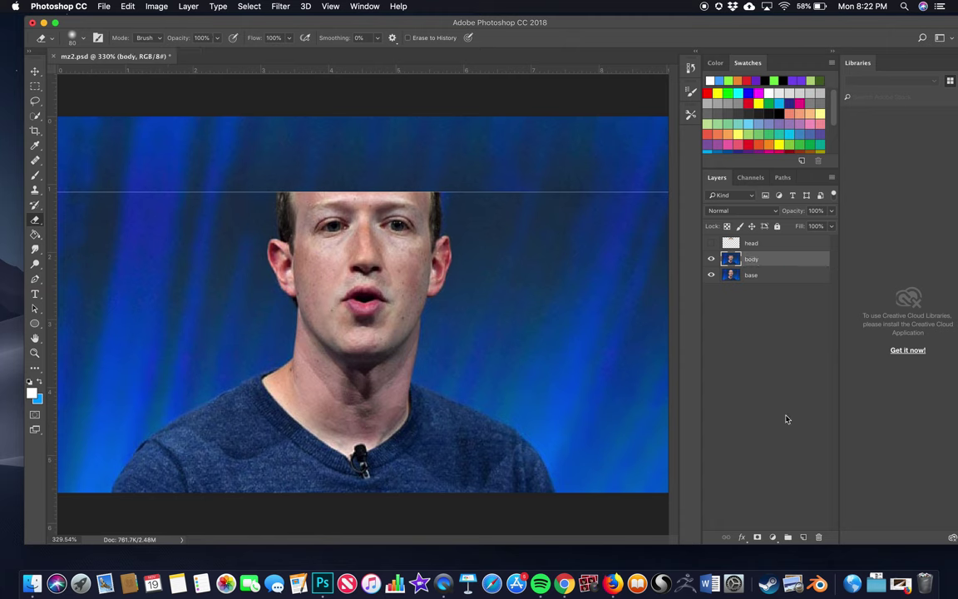
click(712, 243)
click(712, 243)
click(712, 243)
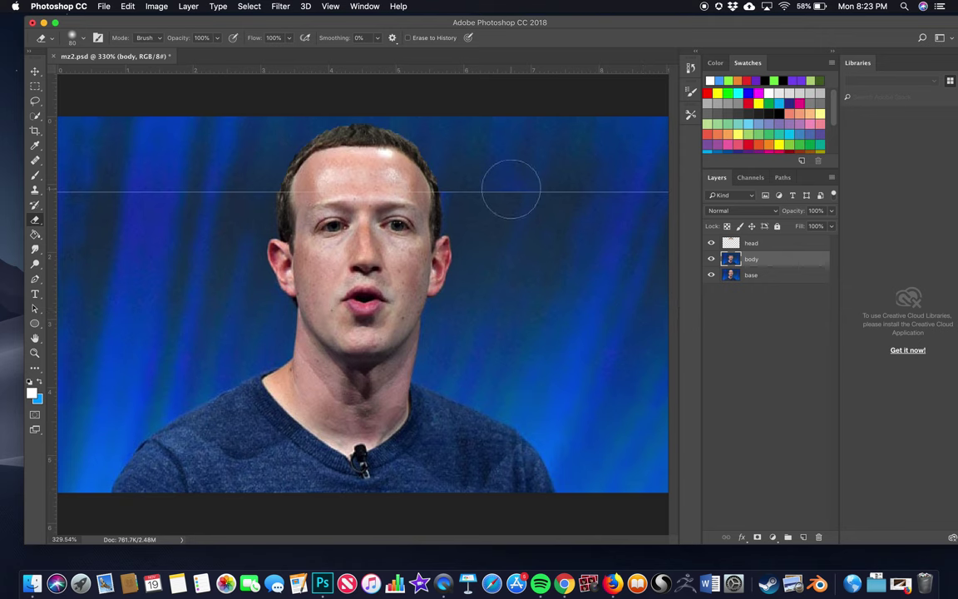
- Rotate the head layer about 11° around its lower-right corner and commit the transform
click(762, 243)
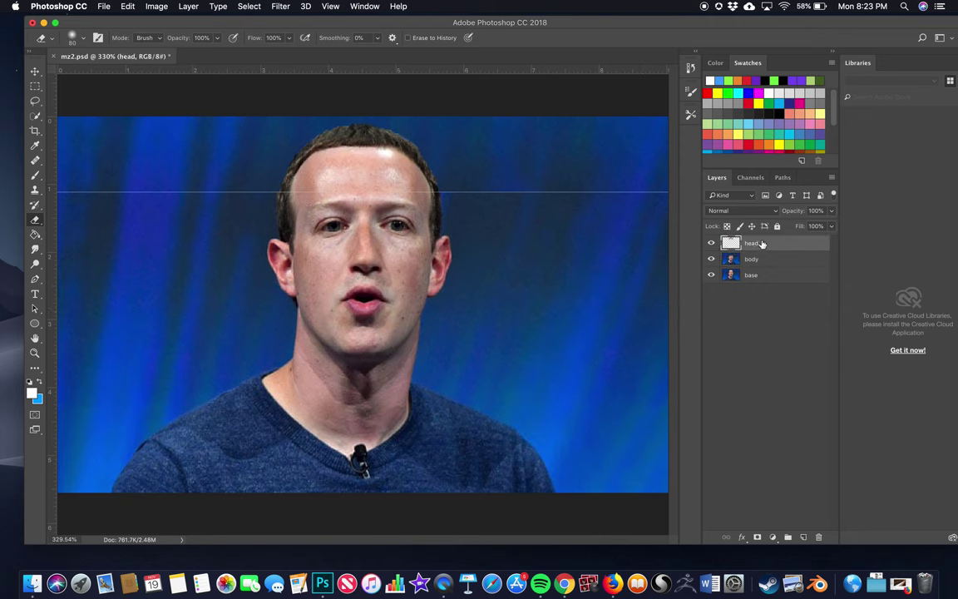
key(super+t)
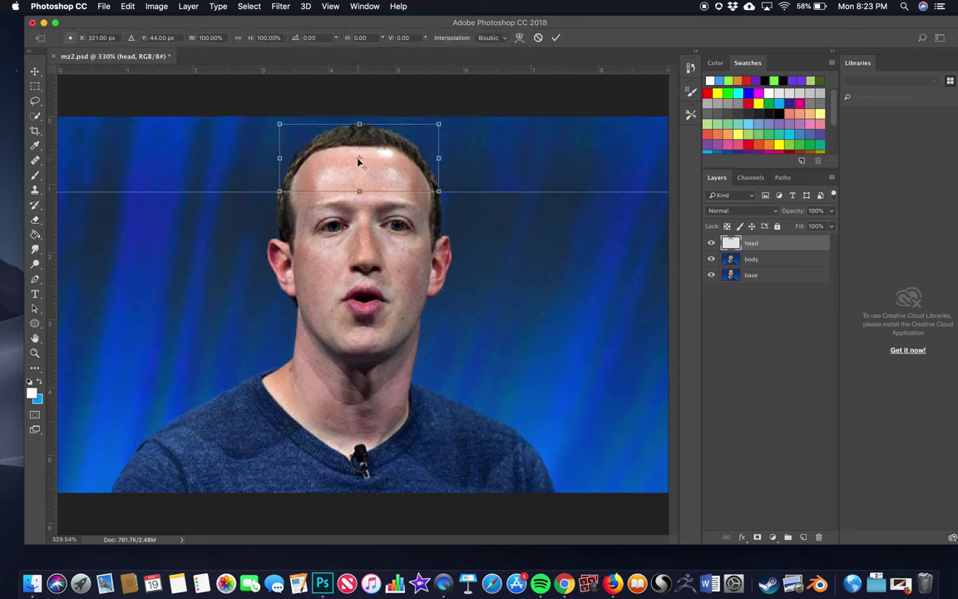
drag(359, 160, 439, 192)
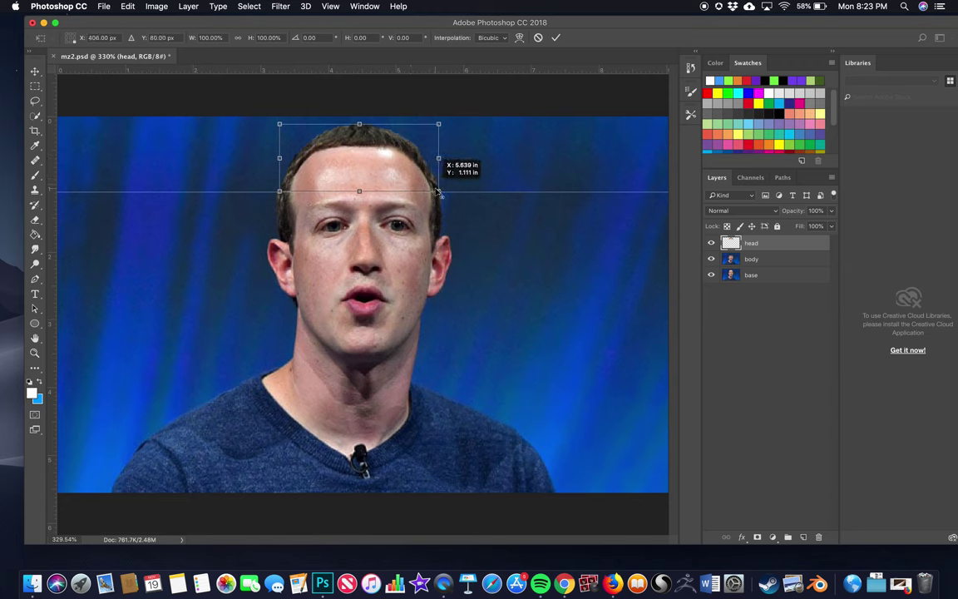
mouse_move(466, 135)
mouse_down()
mouse_move(484, 150)
mouse_move(456, 137)
mouse_up()
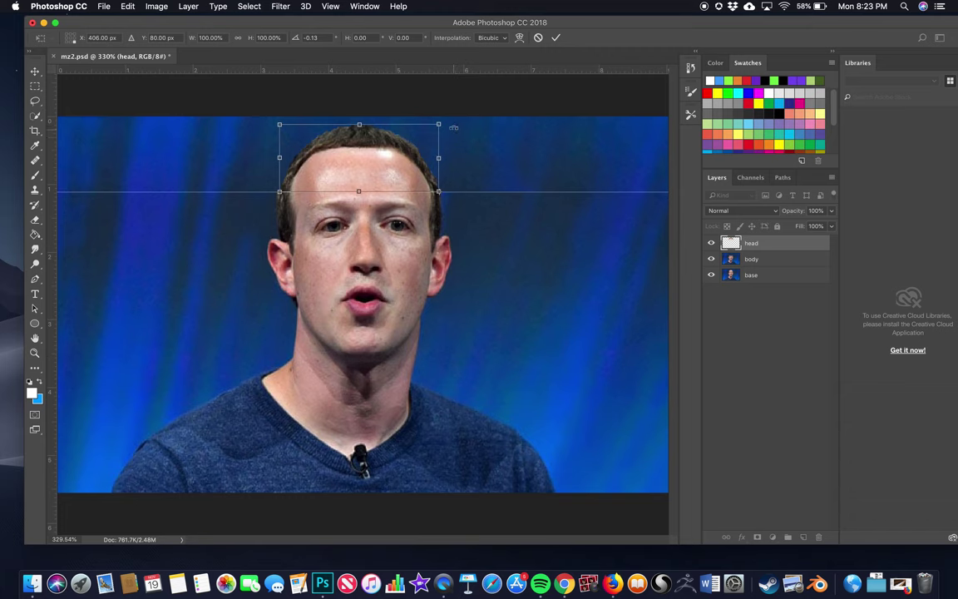
drag(450, 143, 462, 132)
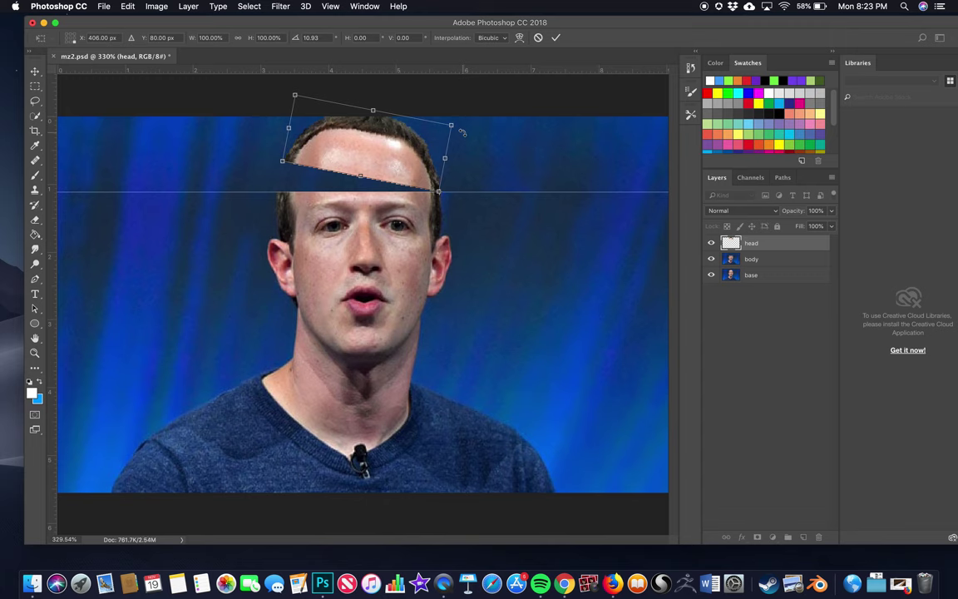
click(556, 38)
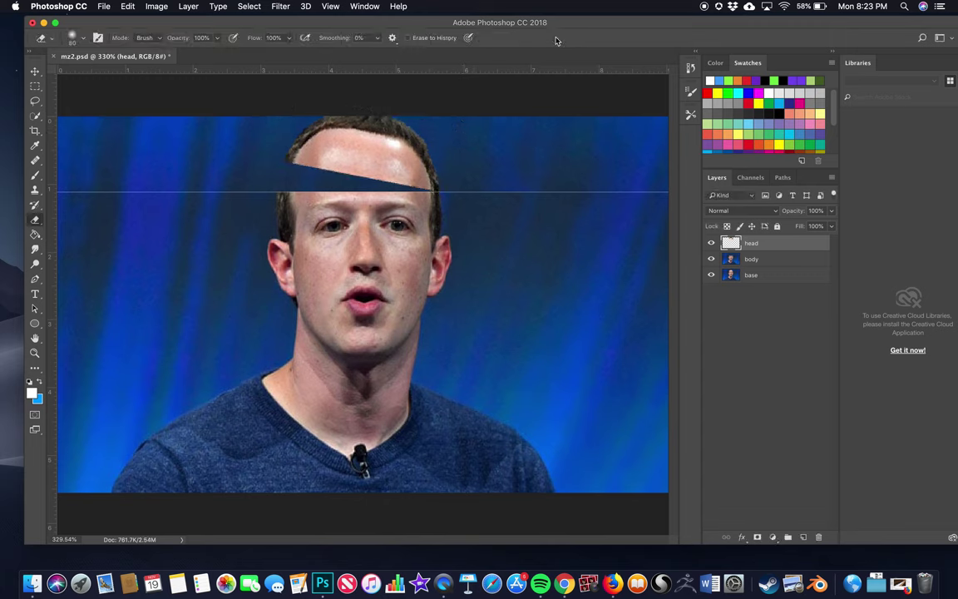
click(772, 261)
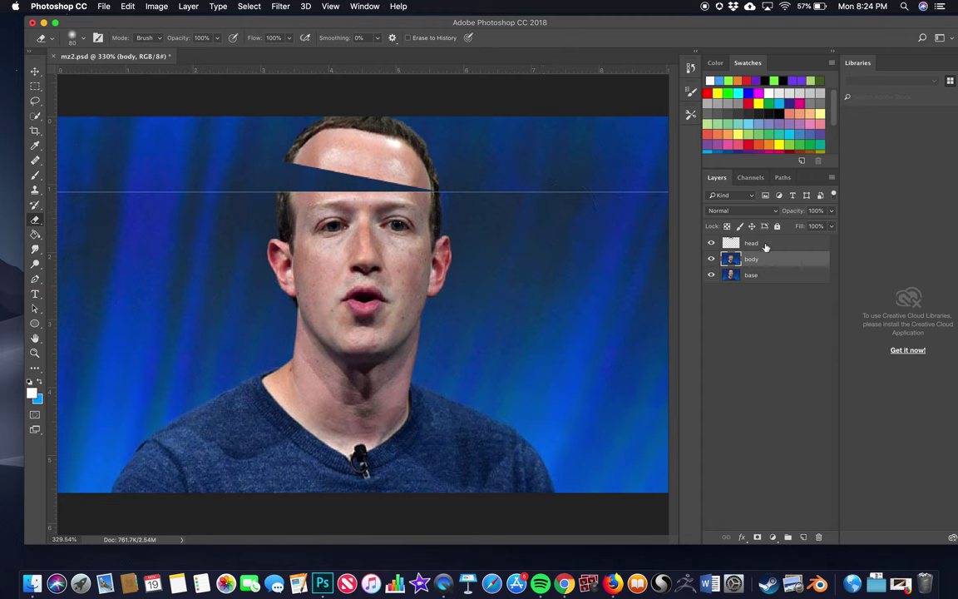
shift+click(766, 245)
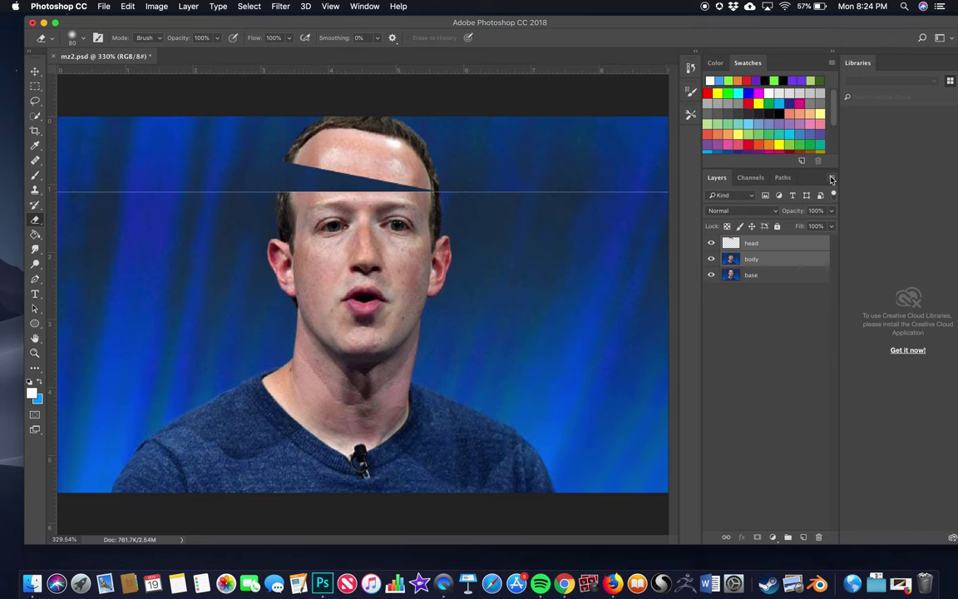
- Duplicate the head and body layers, hide both copies, and select the original head layer
click(831, 179)
click(772, 213)
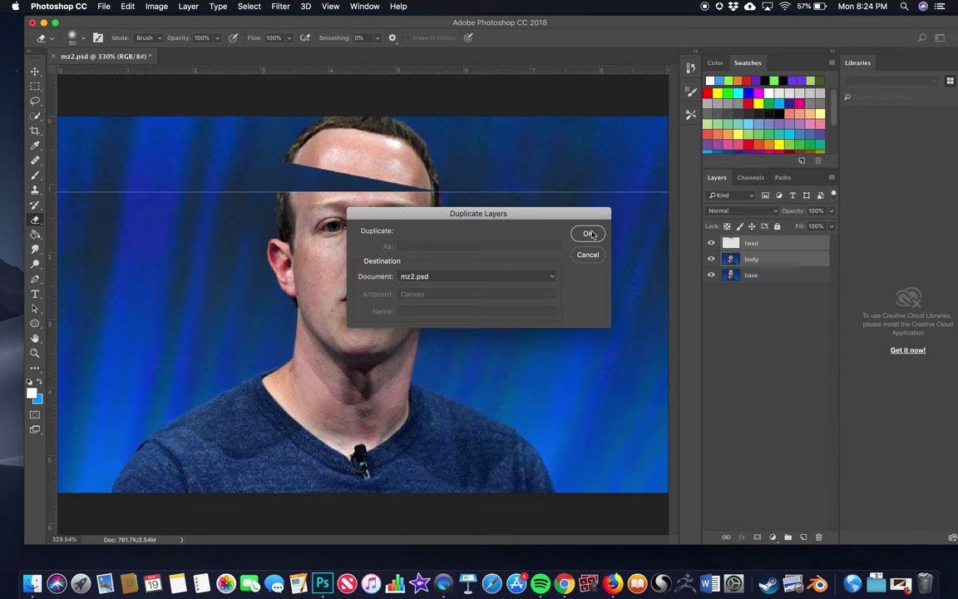
click(588, 234)
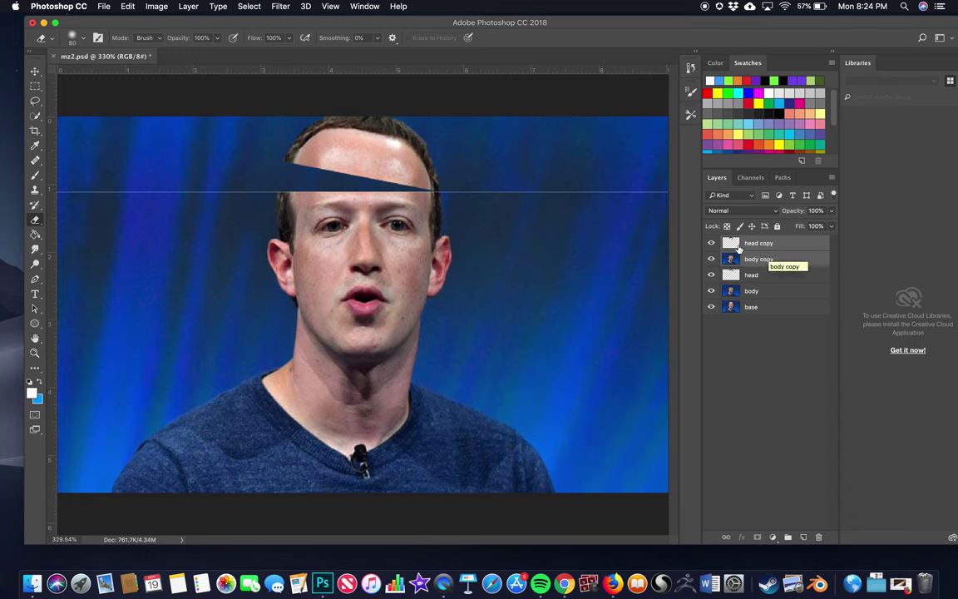
drag(711, 243, 710, 259)
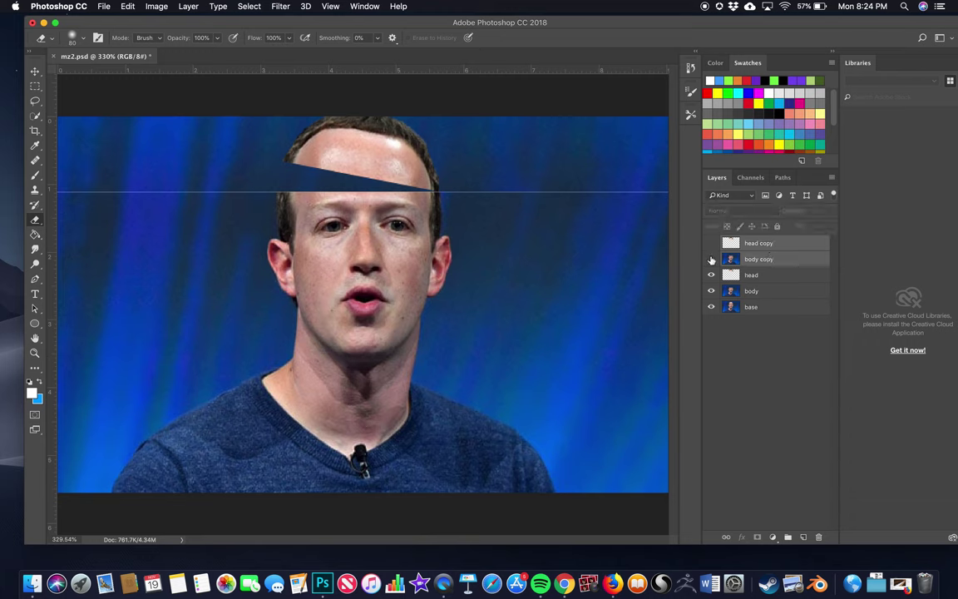
click(774, 278)
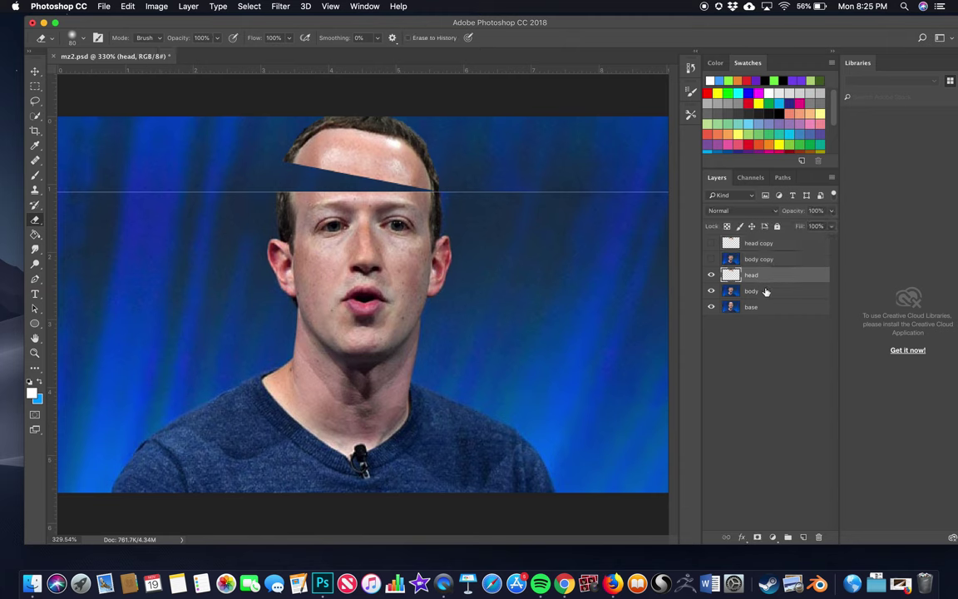
- Merge the head and body layers into one frame layer and select head copy
shift+click(767, 291)
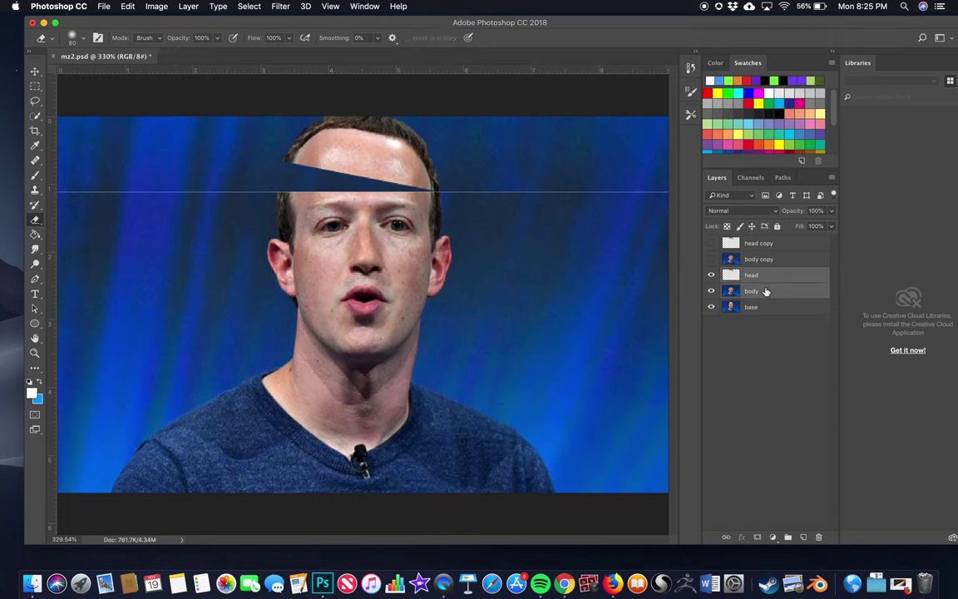
key(super+e)
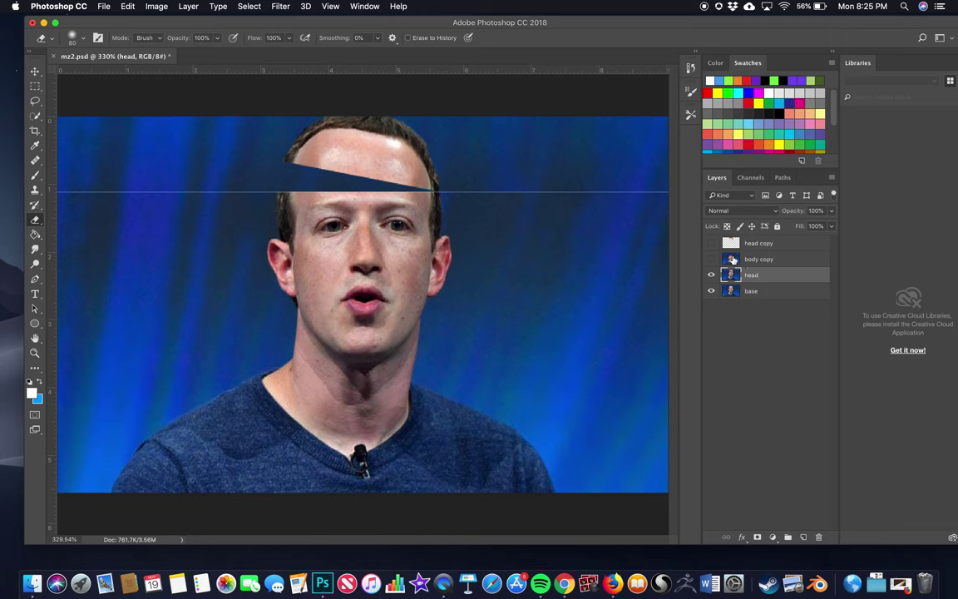
click(767, 259)
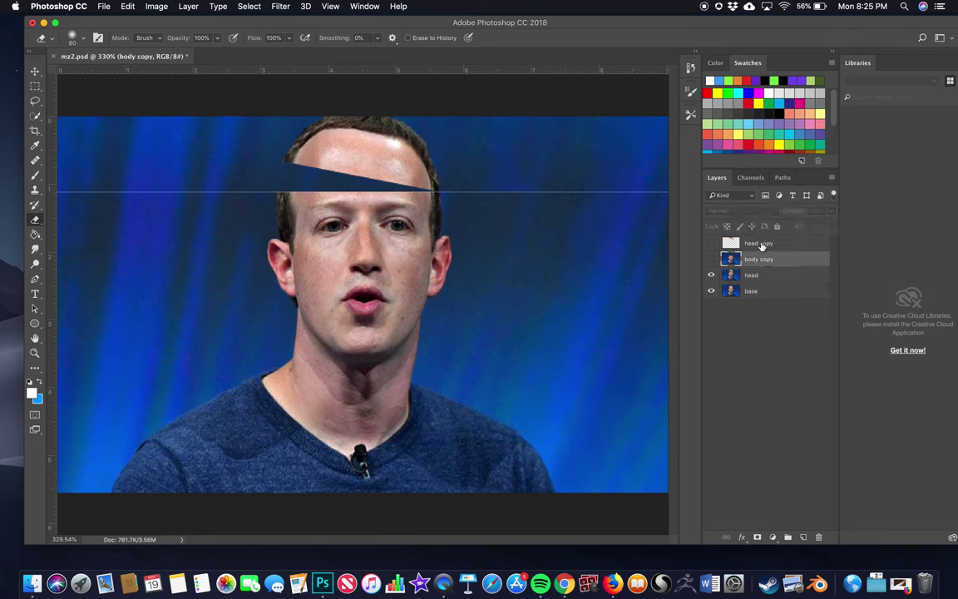
click(762, 245)
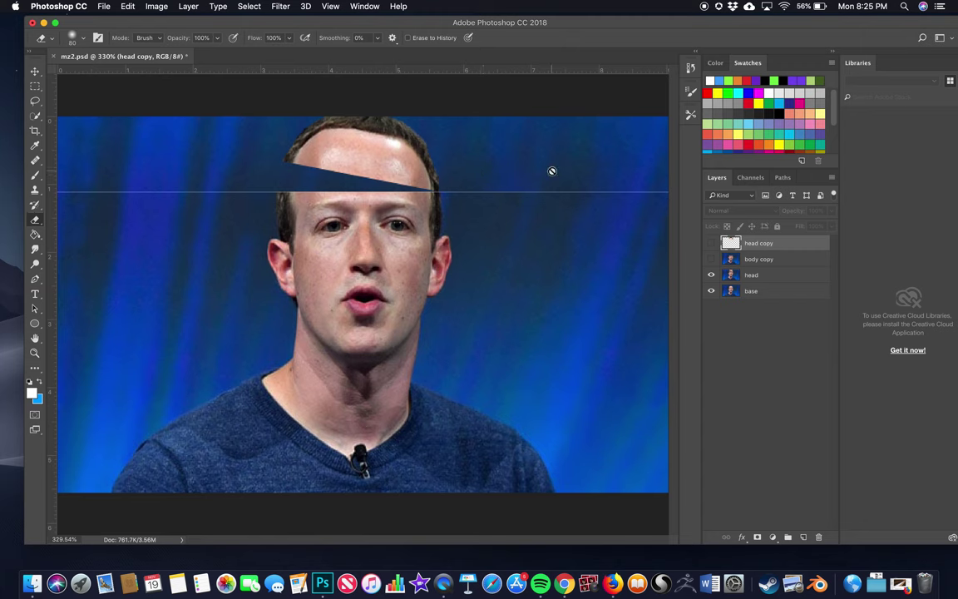
- Show head copy and body copy, then rotate head copy about 15° open around its bottom-right corner
click(711, 242)
click(712, 258)
key(super+t)
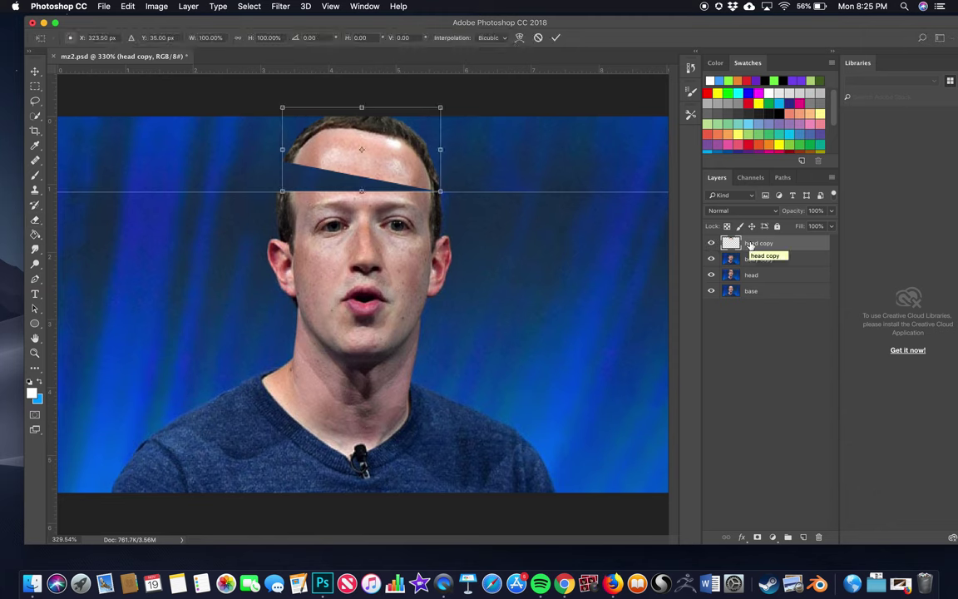
drag(363, 152, 440, 191)
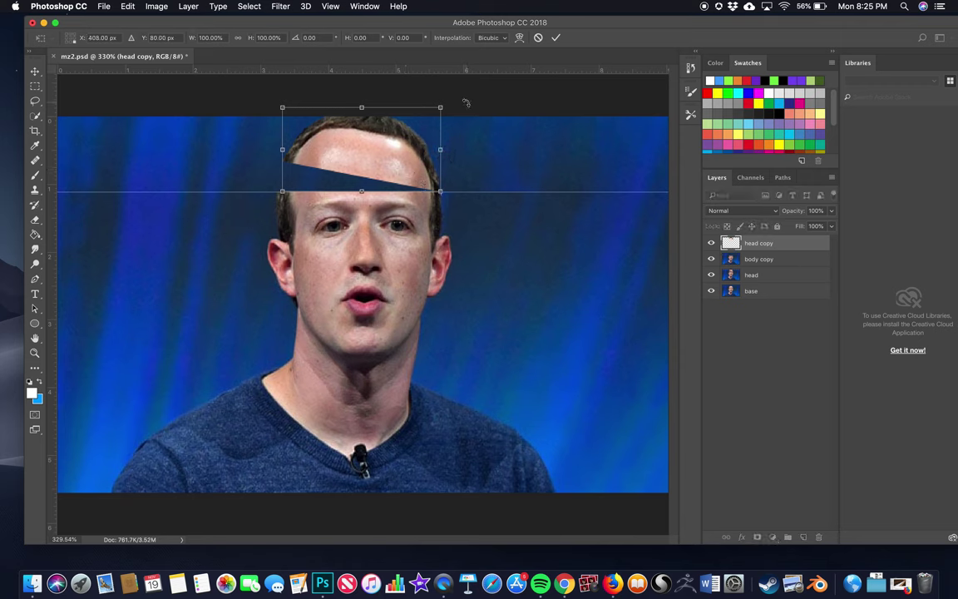
drag(465, 102, 486, 120)
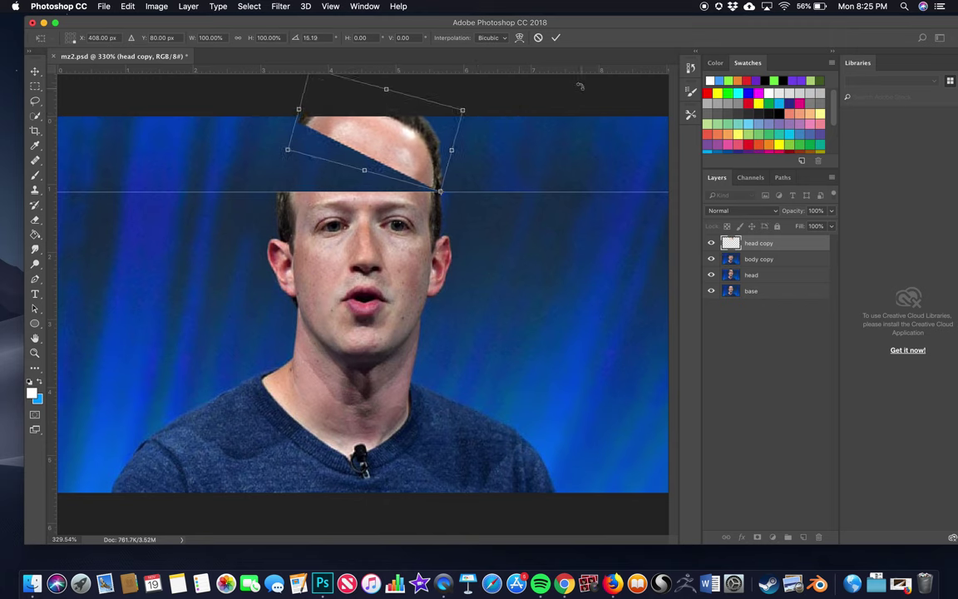
key(Return)
key(e)
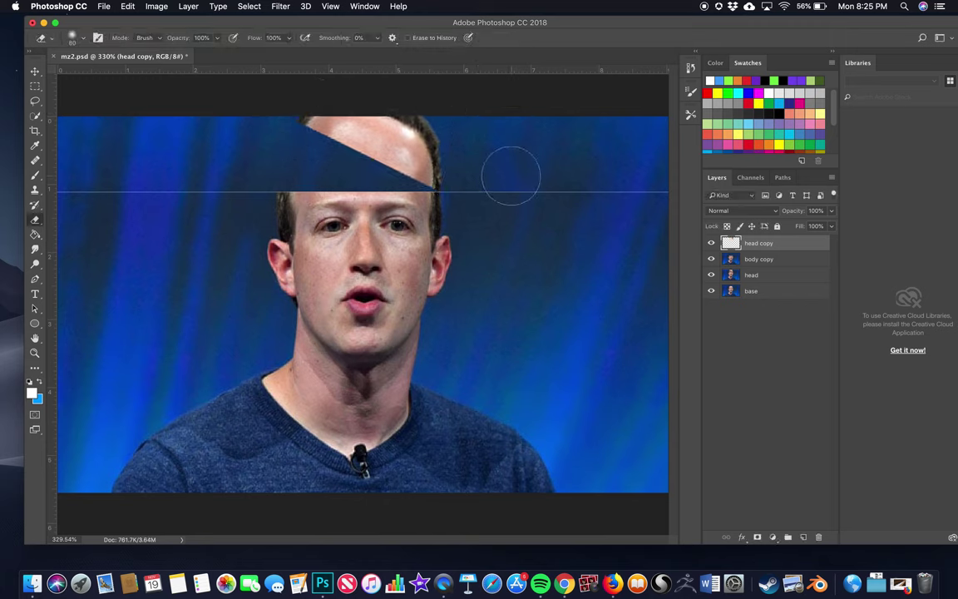
- Duplicate head copy and body copy as hidden head copy 2 and body copy 2 layers
click(760, 261)
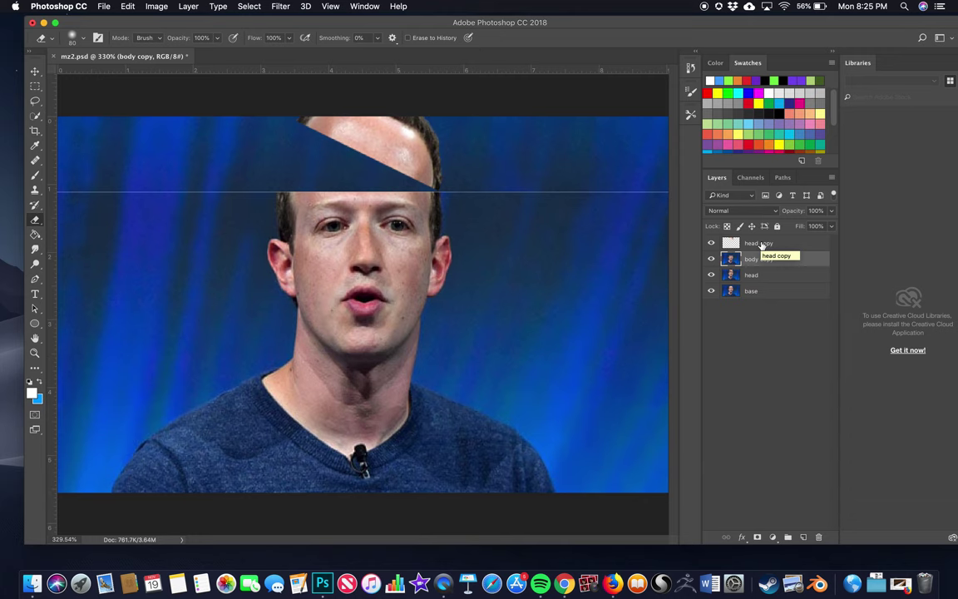
shift+click(762, 244)
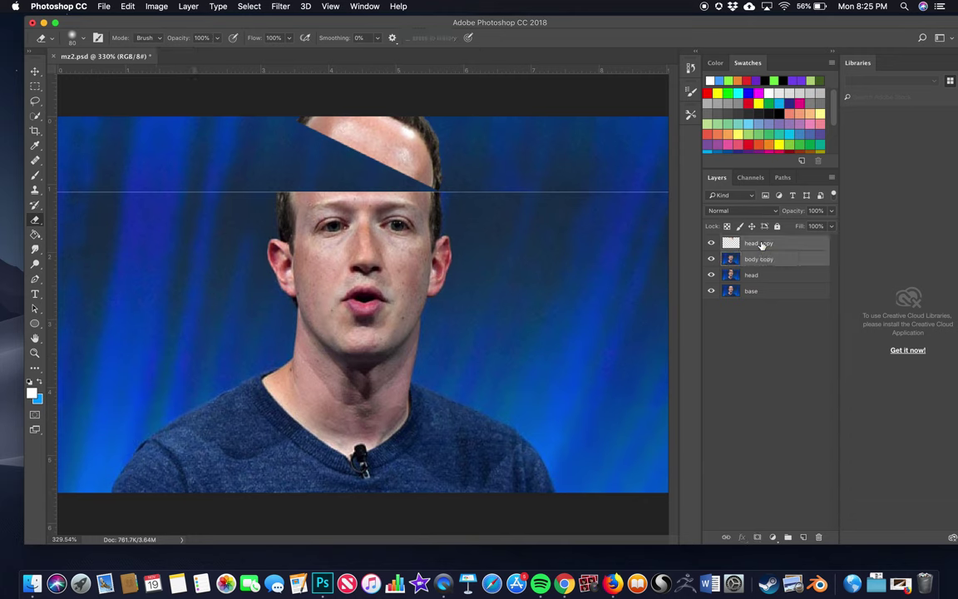
click(832, 178)
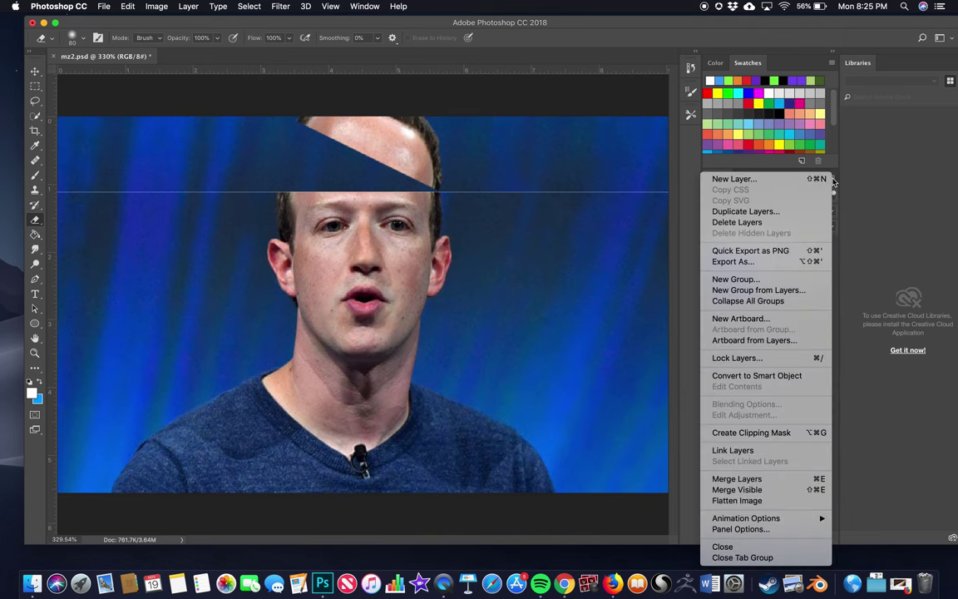
click(757, 213)
click(588, 235)
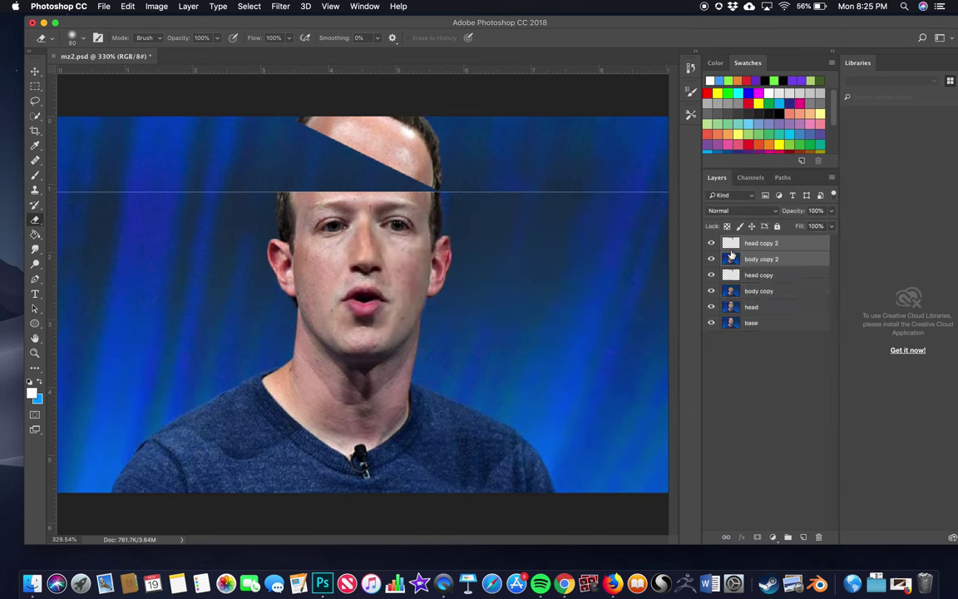
click(711, 244)
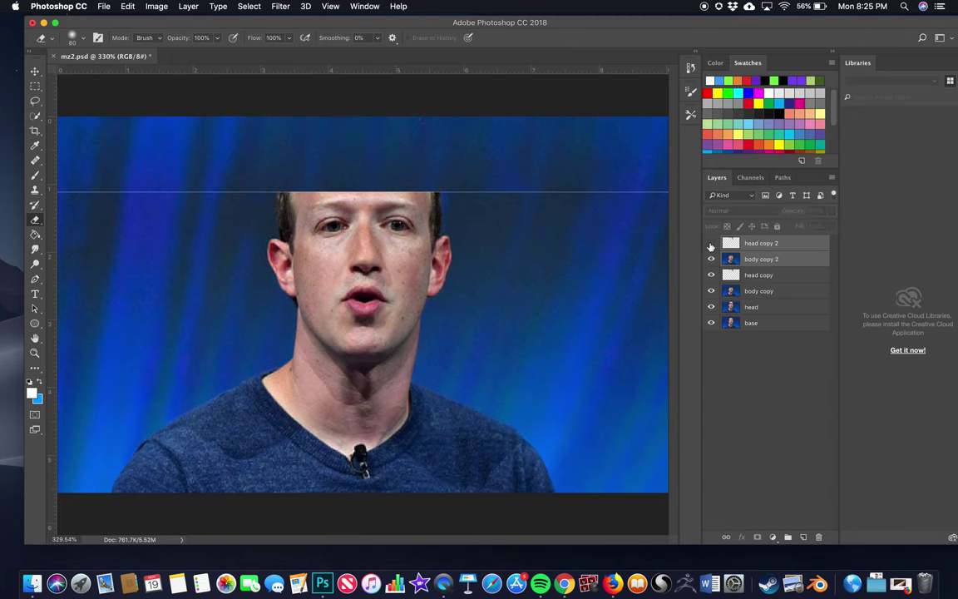
click(712, 259)
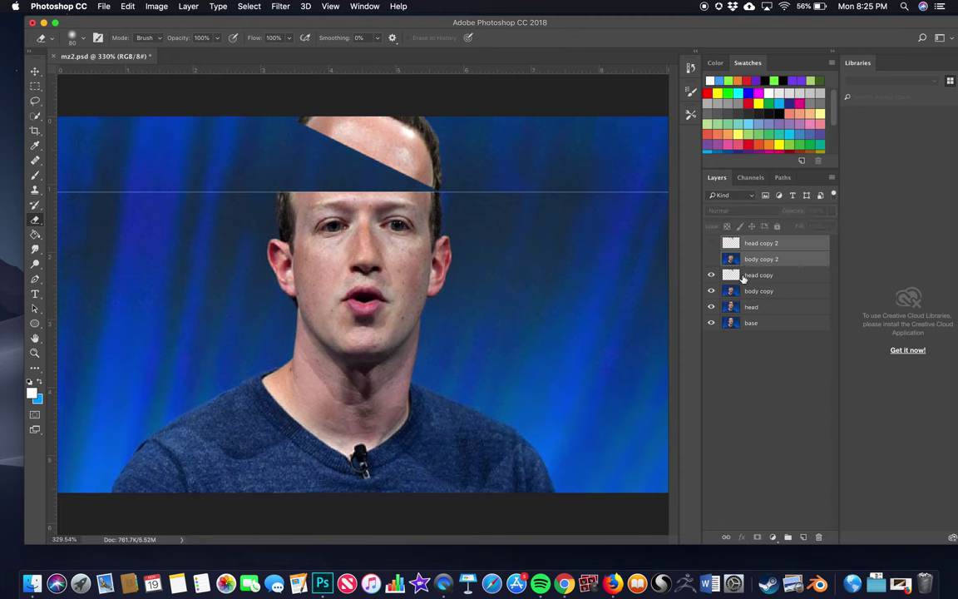
- Merge head copy and body copy into one layer, then show and select head copy 2
click(759, 275)
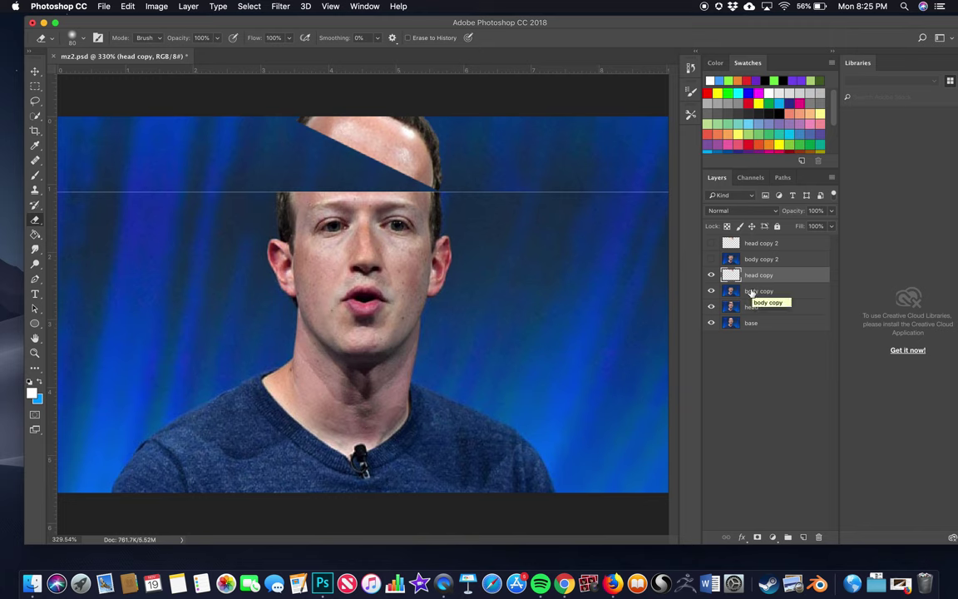
shift+click(751, 292)
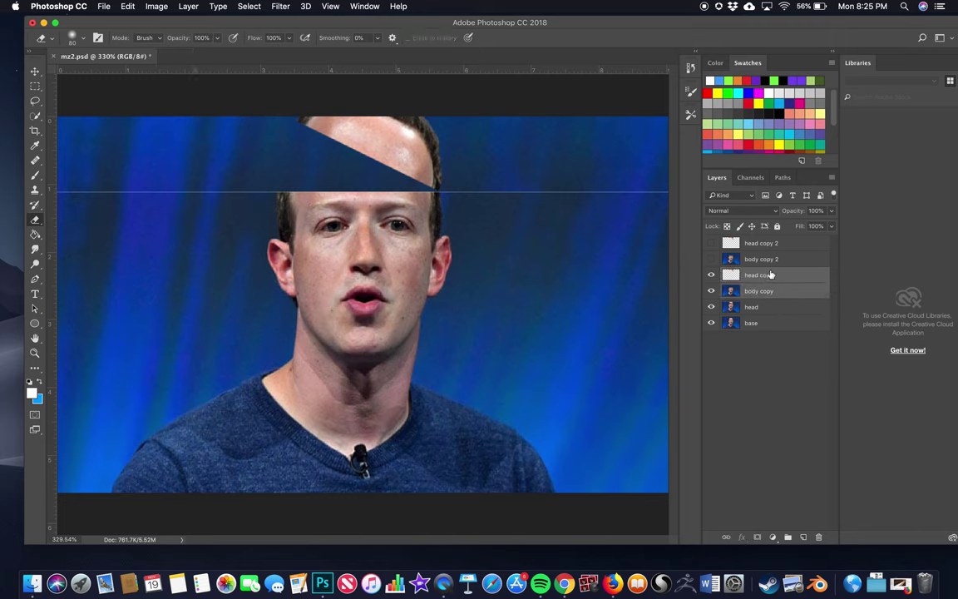
key(super+e)
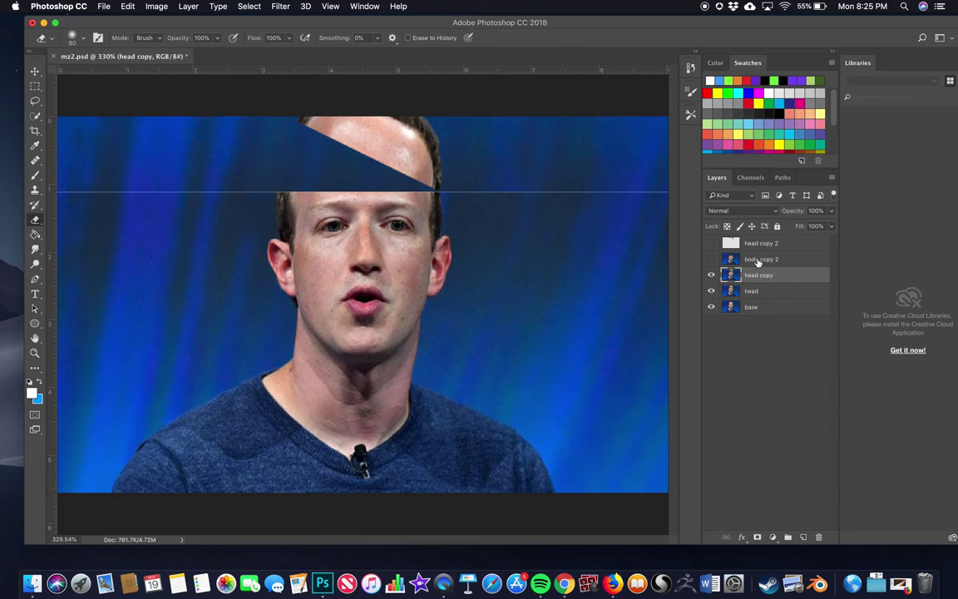
click(711, 243)
click(762, 246)
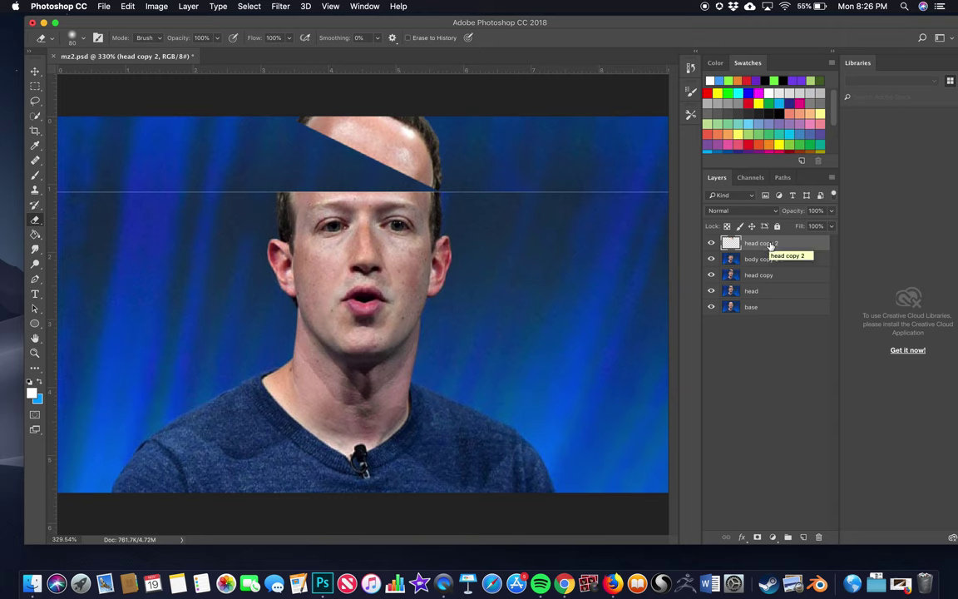
- Attempt a rotation of the head-top piece around its lower-right corner, then cancel it
key(super+t)
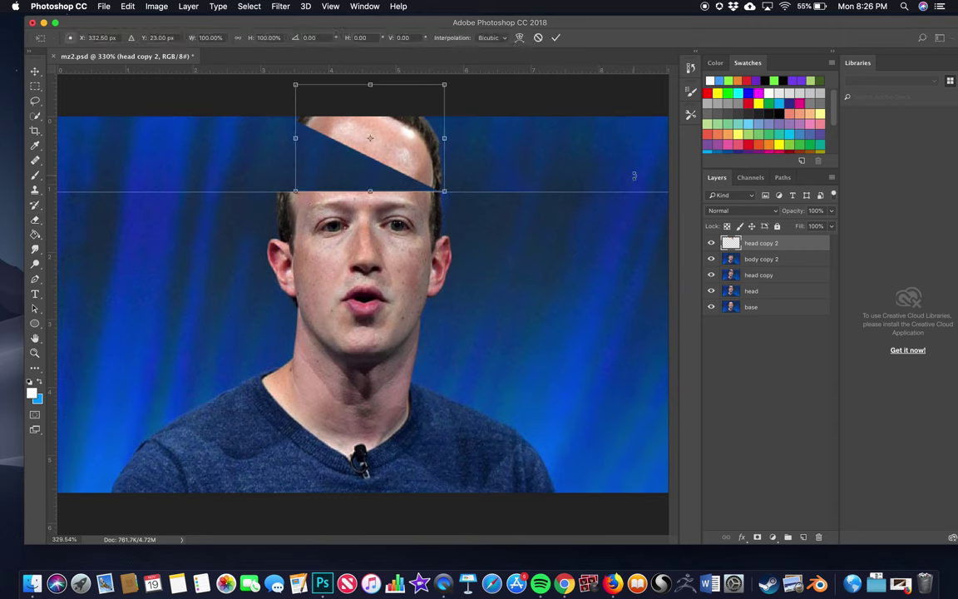
drag(371, 141, 444, 192)
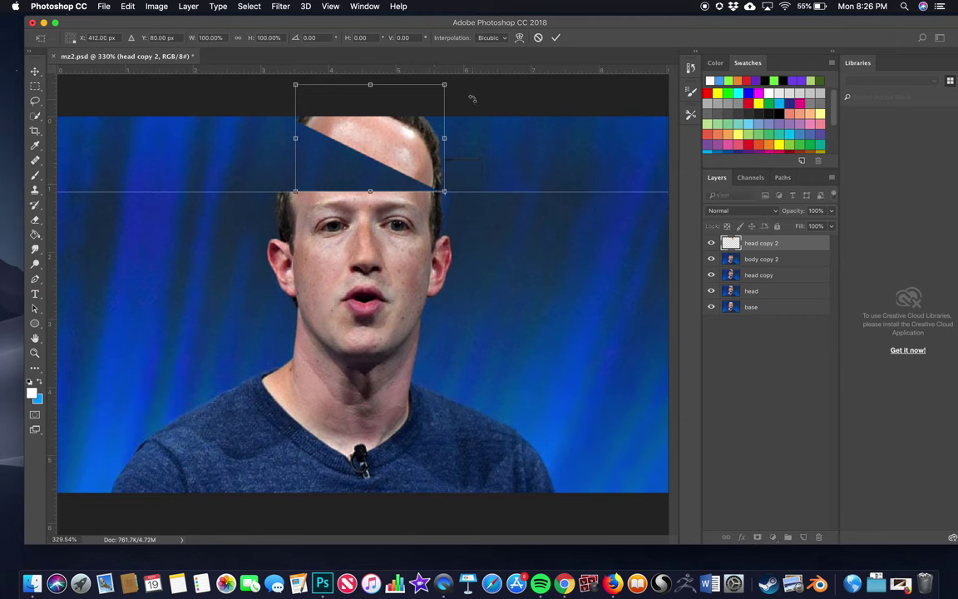
drag(472, 92, 463, 128)
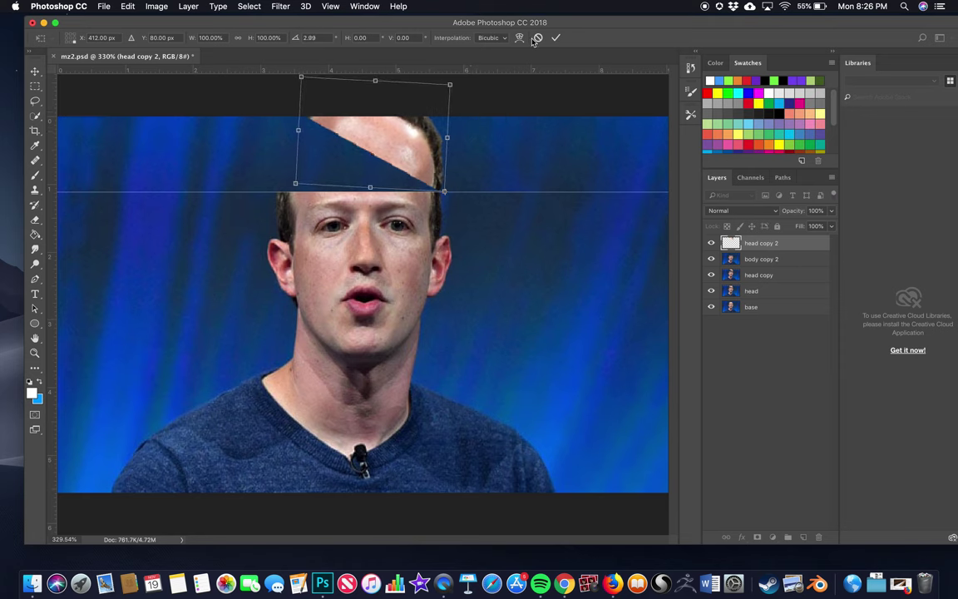
click(537, 38)
key(e)
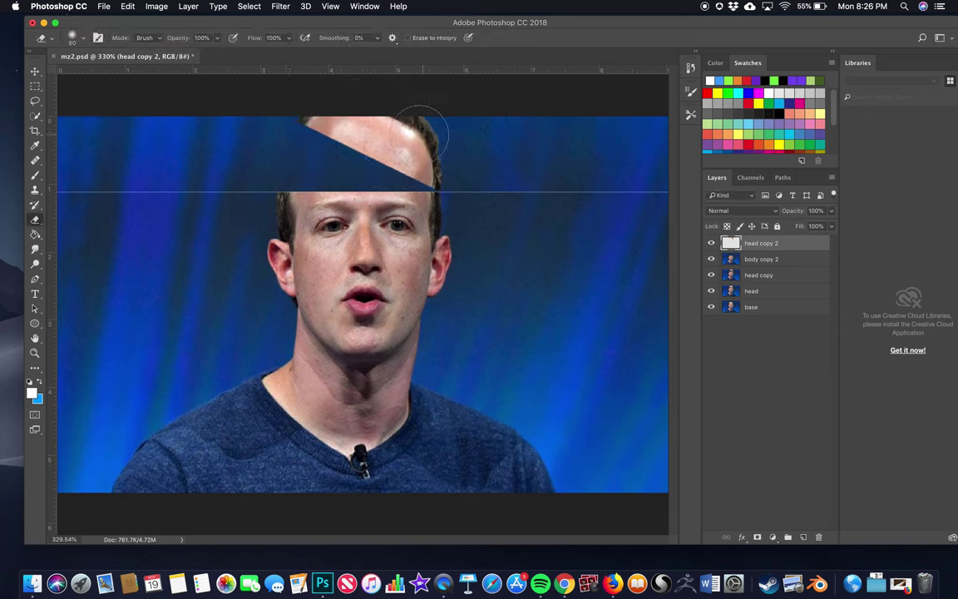
- Rotate the head copy 2 head-top piece about 24° clockwise around its bottom-right corner
key(ctrl+t)
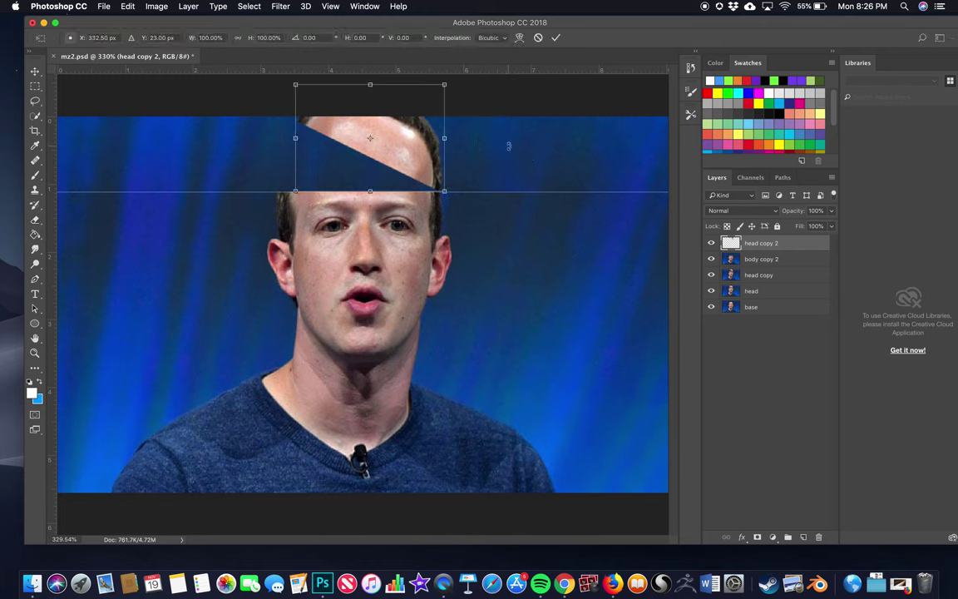
drag(372, 140, 435, 190)
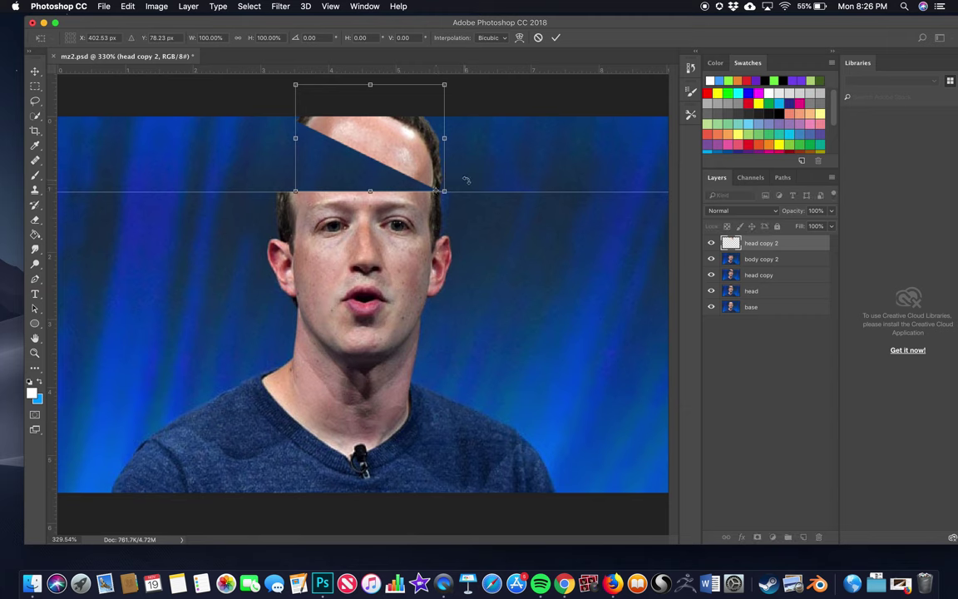
drag(468, 71, 477, 81)
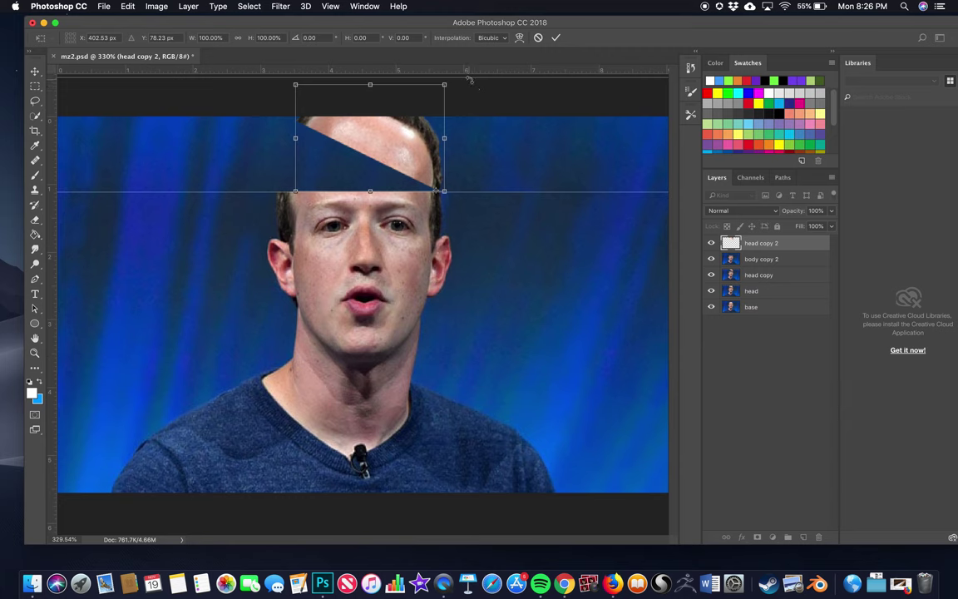
drag(463, 86, 495, 118)
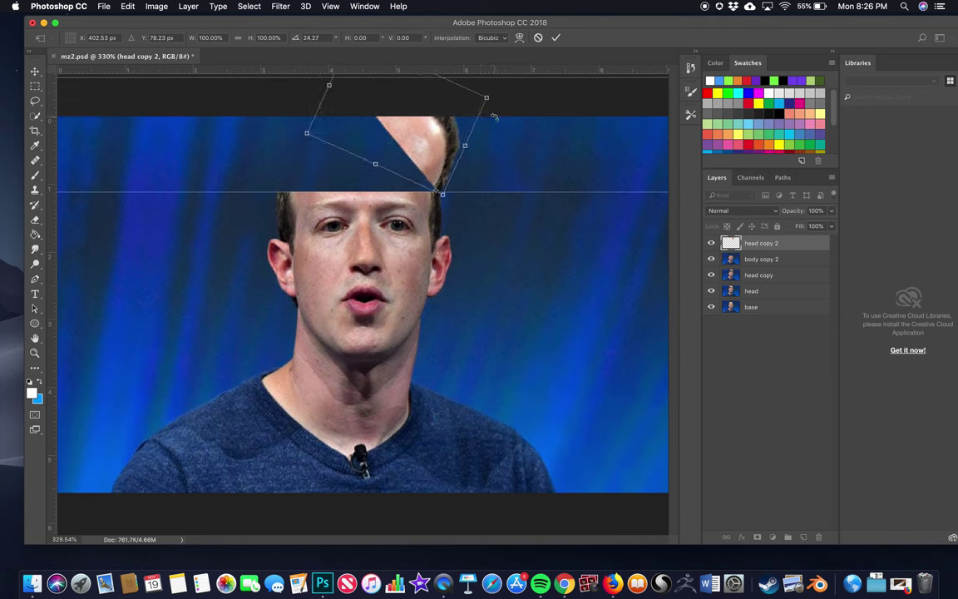
key(Return)
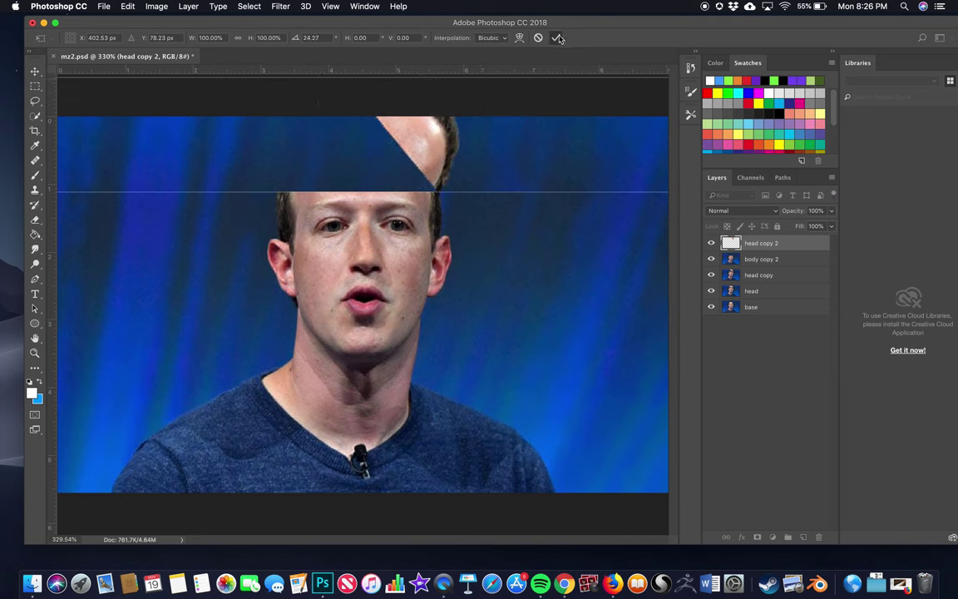
key(e)
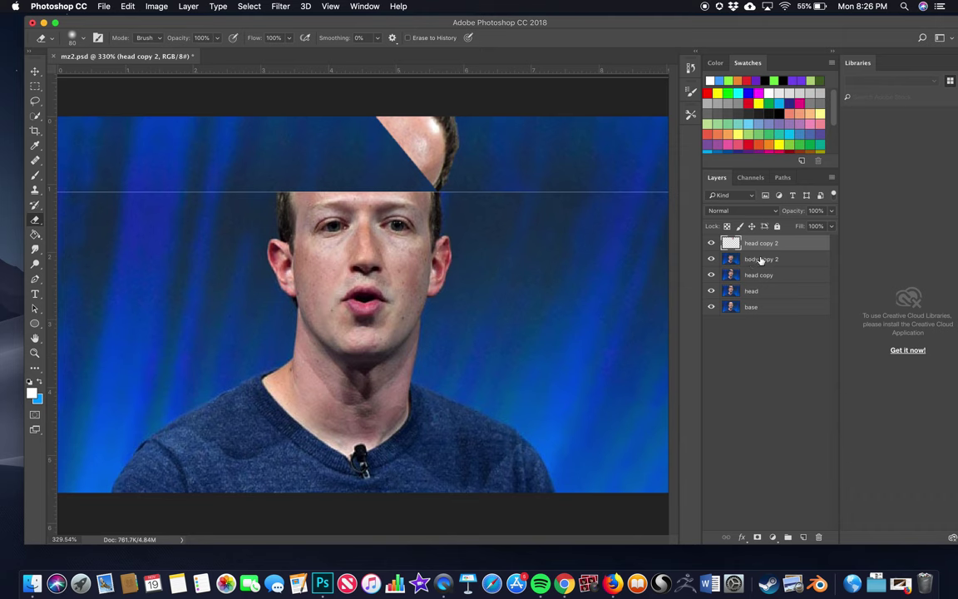
- Duplicate head copy 2 and body copy 2 as hidden head copy 3 and body copy 3
click(760, 259)
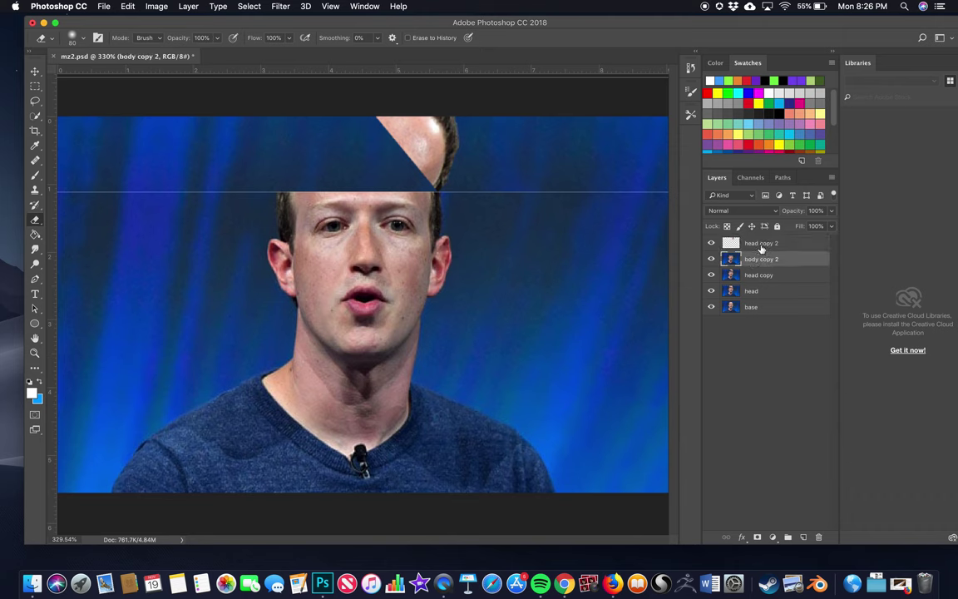
shift+click(762, 246)
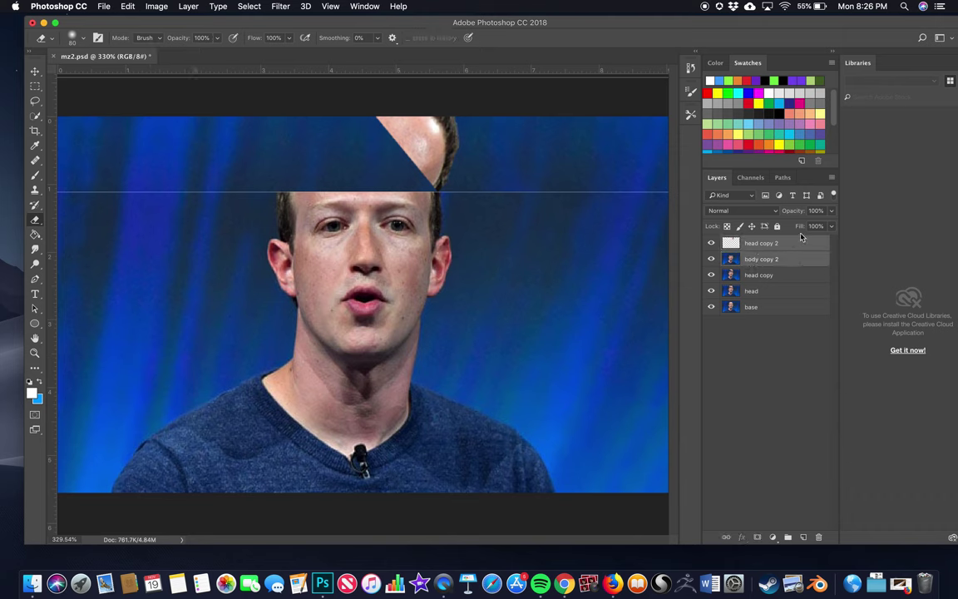
click(830, 179)
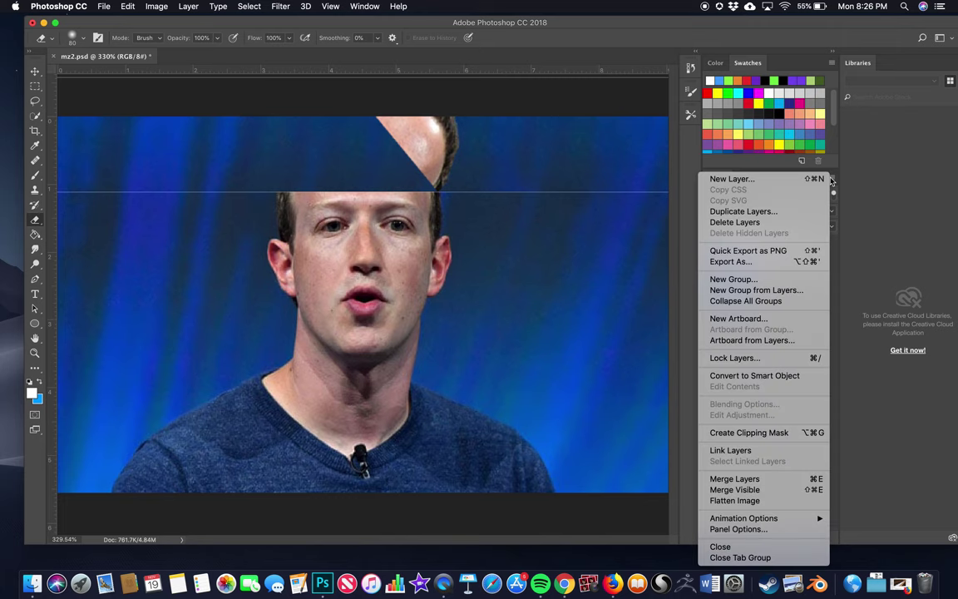
click(766, 213)
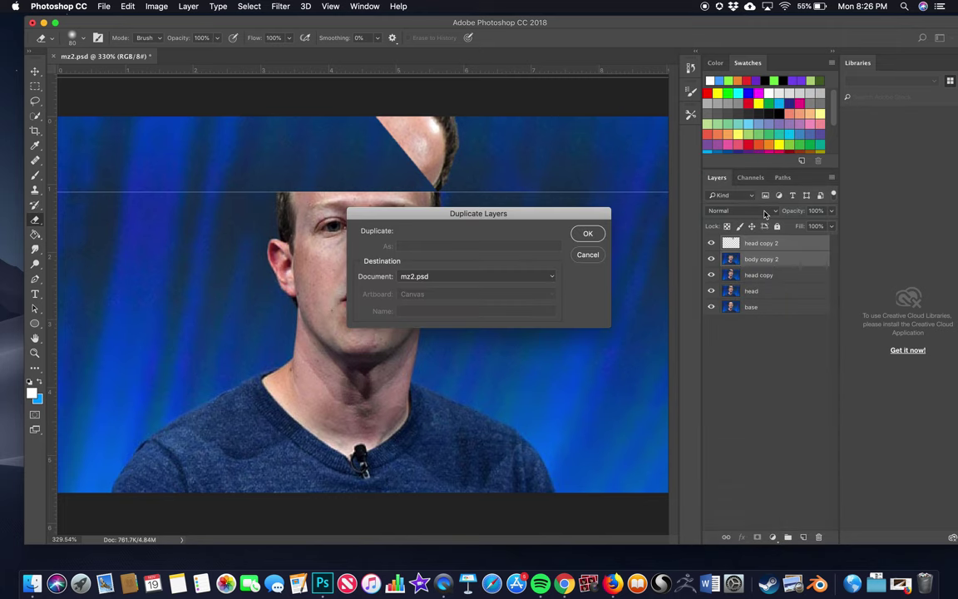
click(587, 235)
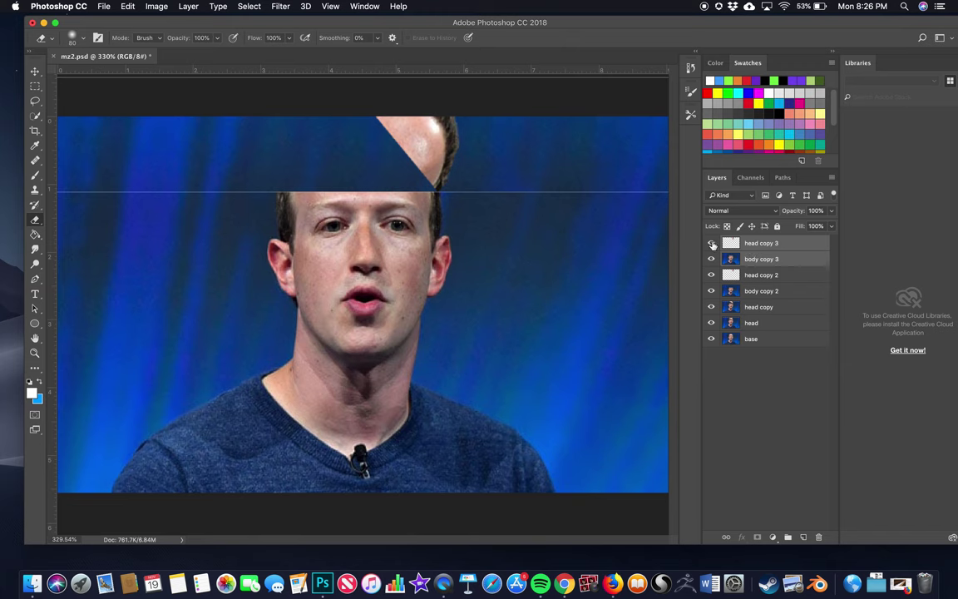
click(711, 243)
click(711, 259)
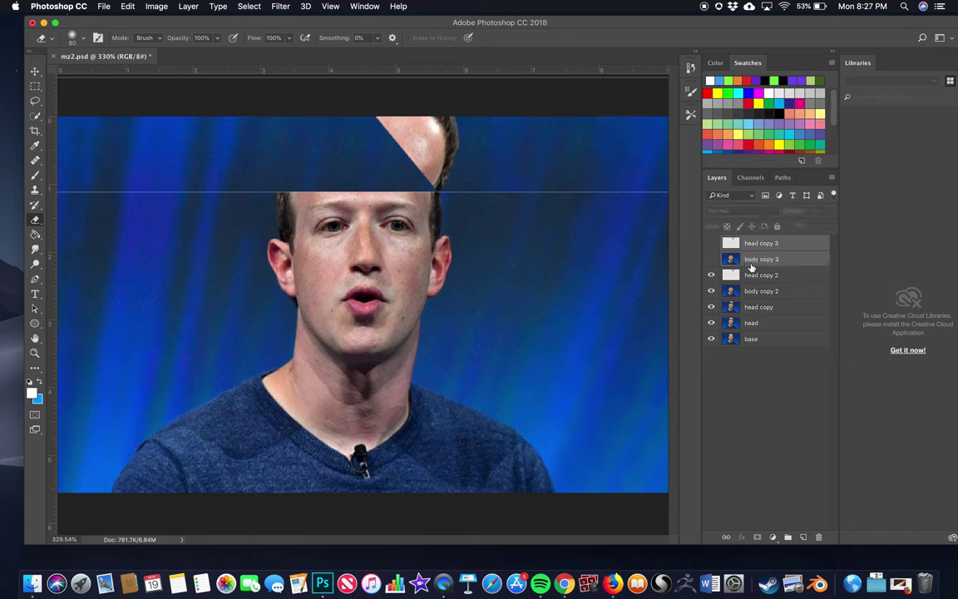
- Merge the original head copy 2 and body copy 2 into a single head copy 2 layer
click(757, 275)
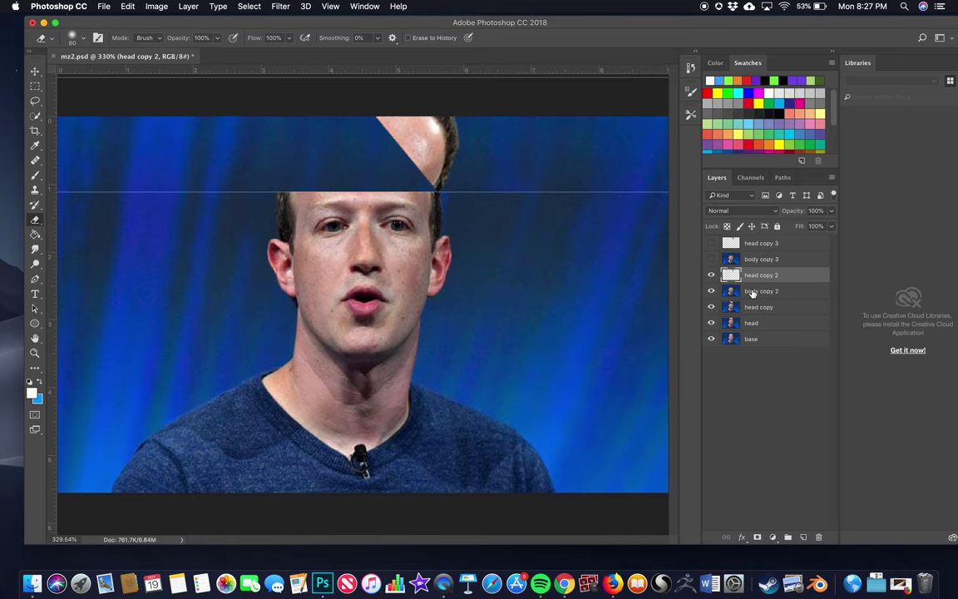
shift+click(753, 293)
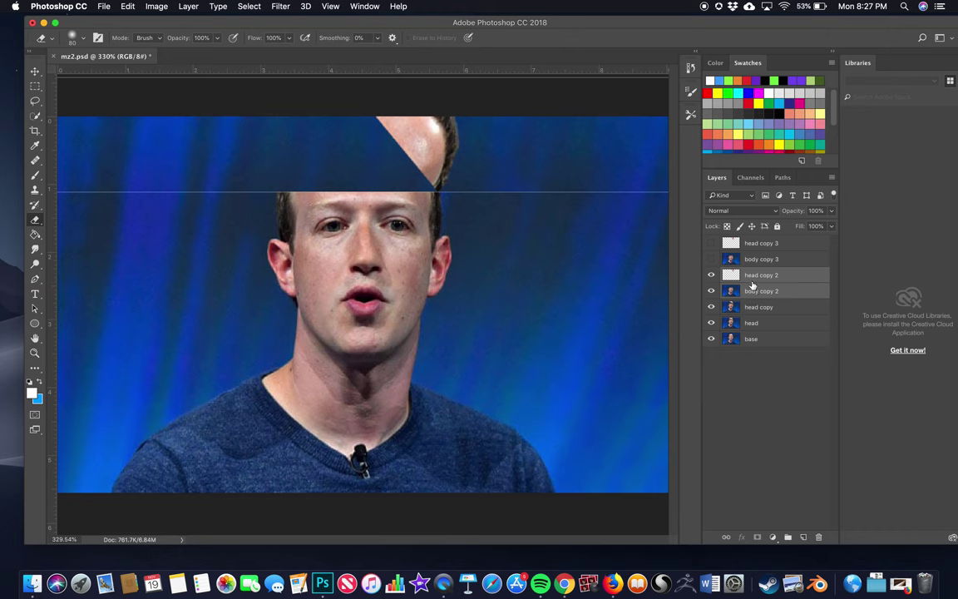
key(super+e)
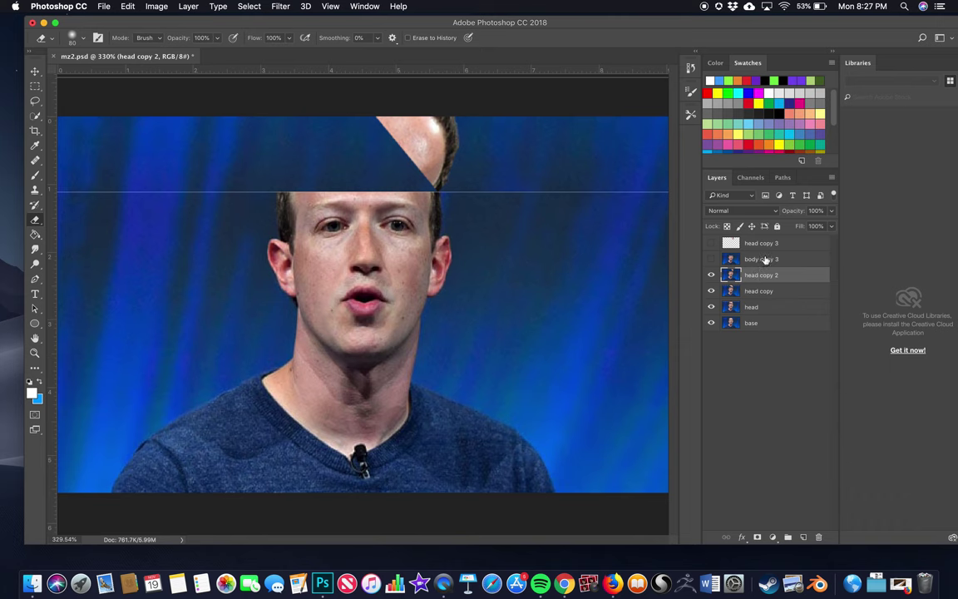
click(727, 257)
- Show head copy 3 and body copy 3, and rotate the head copy 3 piece about 23° clockwise
click(711, 243)
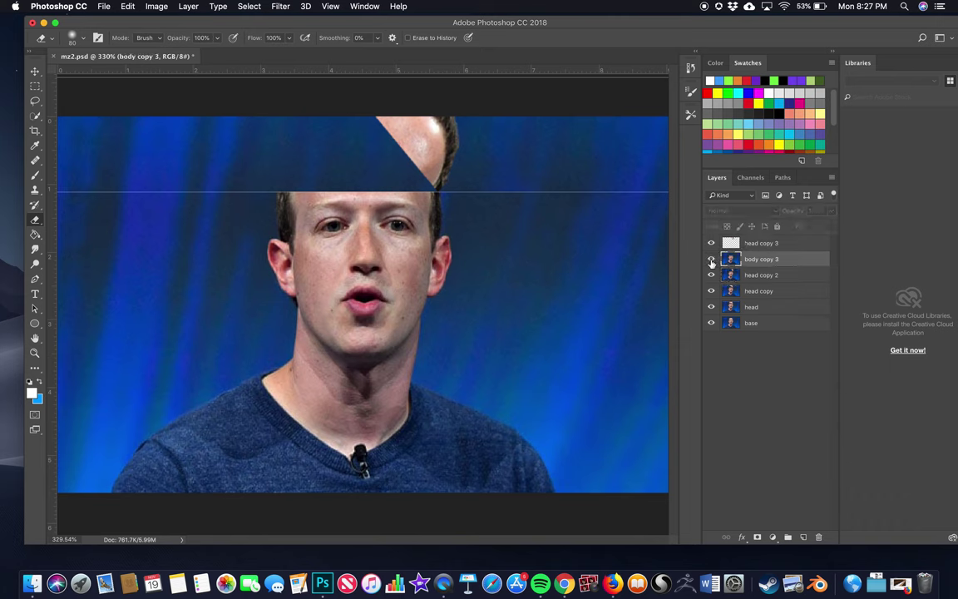
click(712, 259)
click(755, 243)
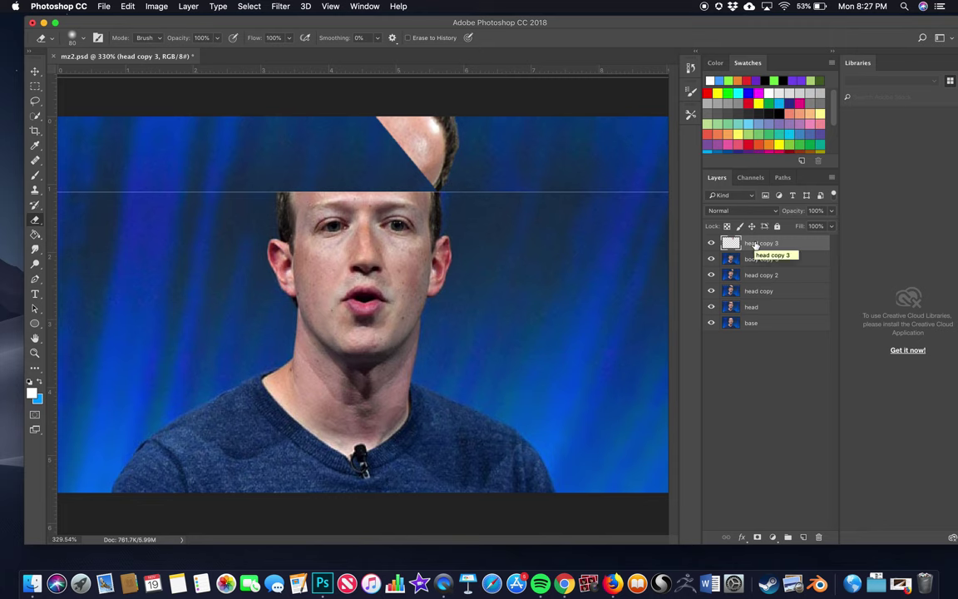
key(ctrl+t)
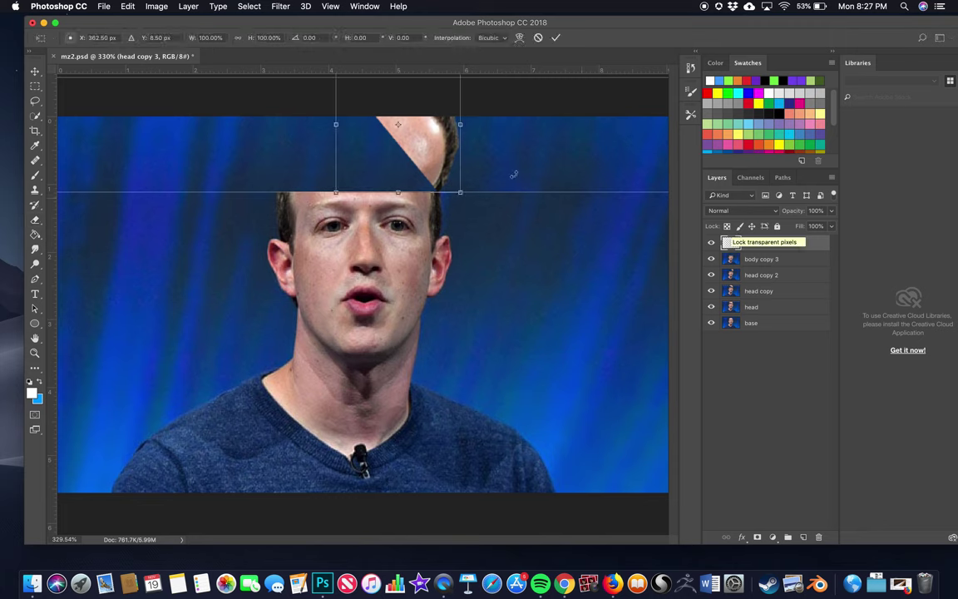
drag(397, 126, 439, 185)
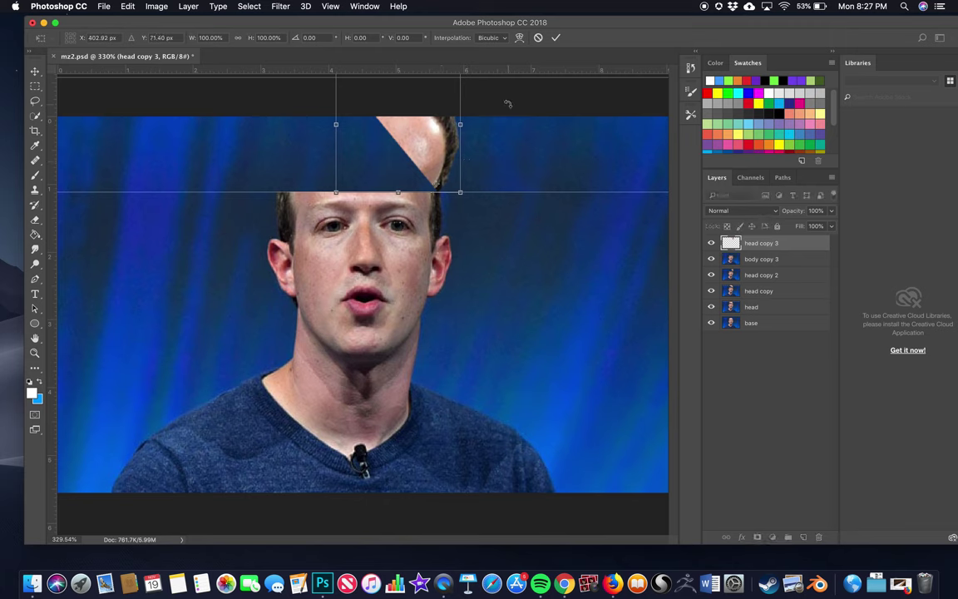
drag(508, 103, 542, 135)
key(Return)
key(e)
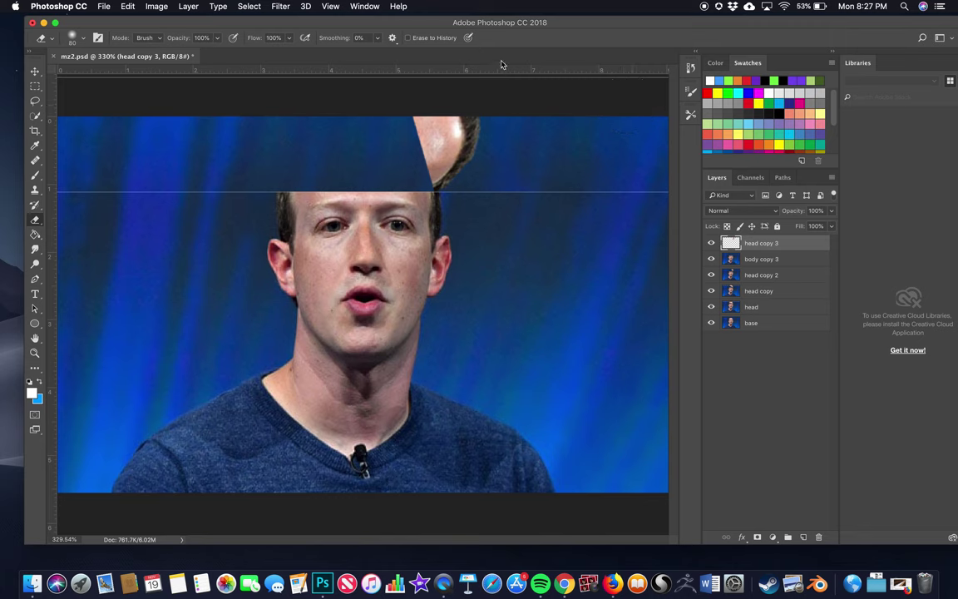
- Open the 750×375 face photo JPG
click(100, 10)
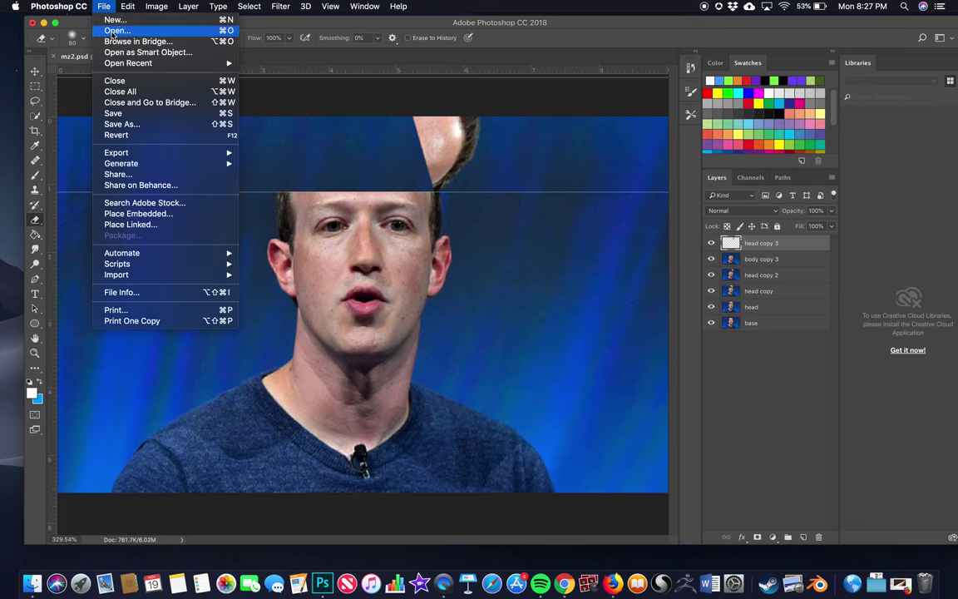
click(102, 33)
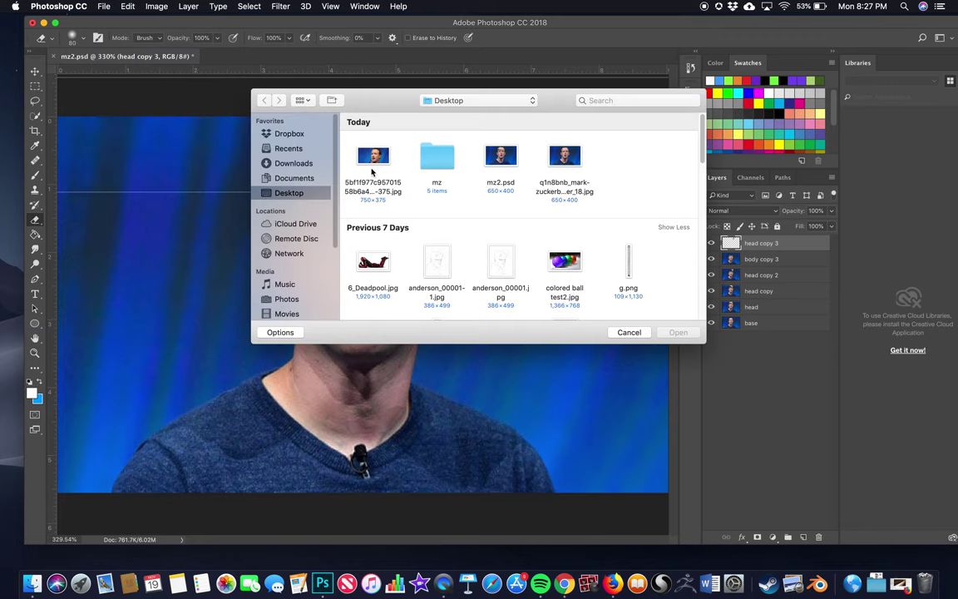
click(373, 158)
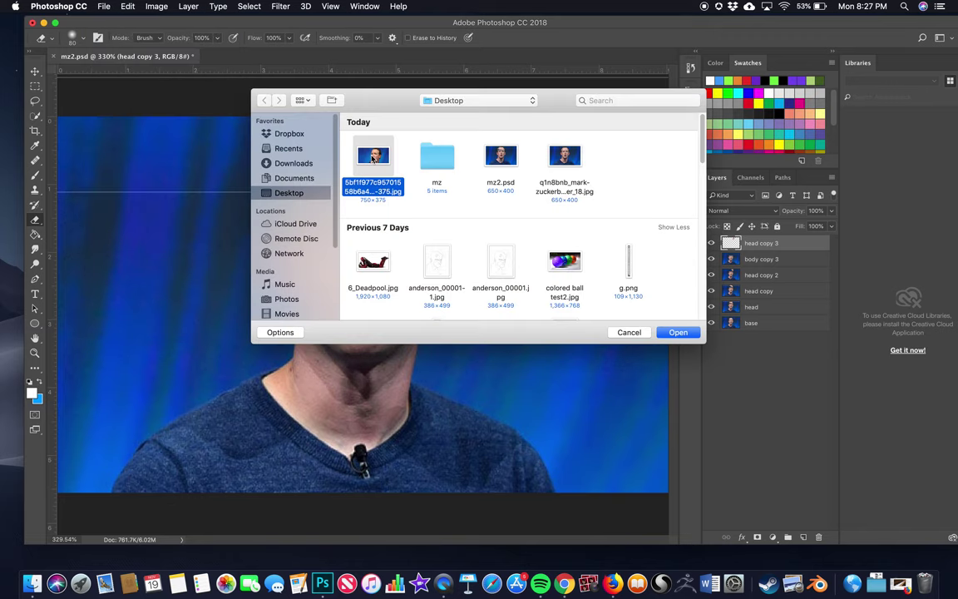
click(671, 335)
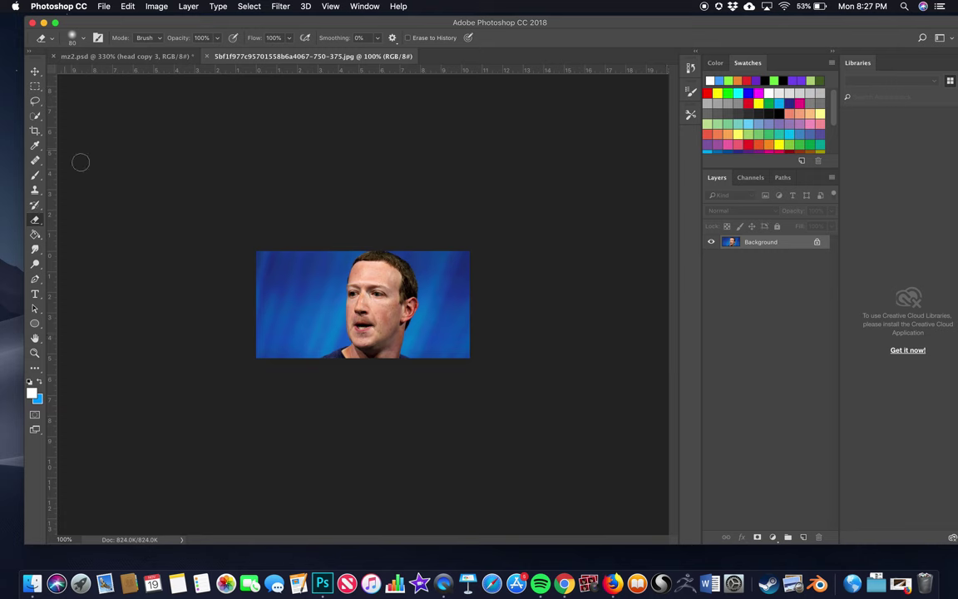
- Extend the Quick Selection over the hair and paste the face into mz2.psd as Layer 1
click(34, 116)
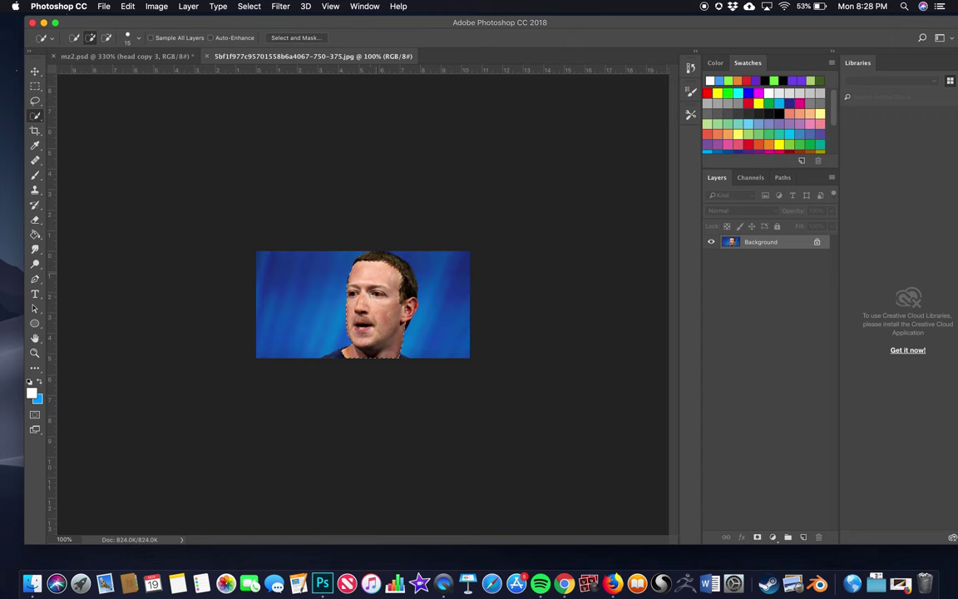
click(373, 259)
key(super+c)
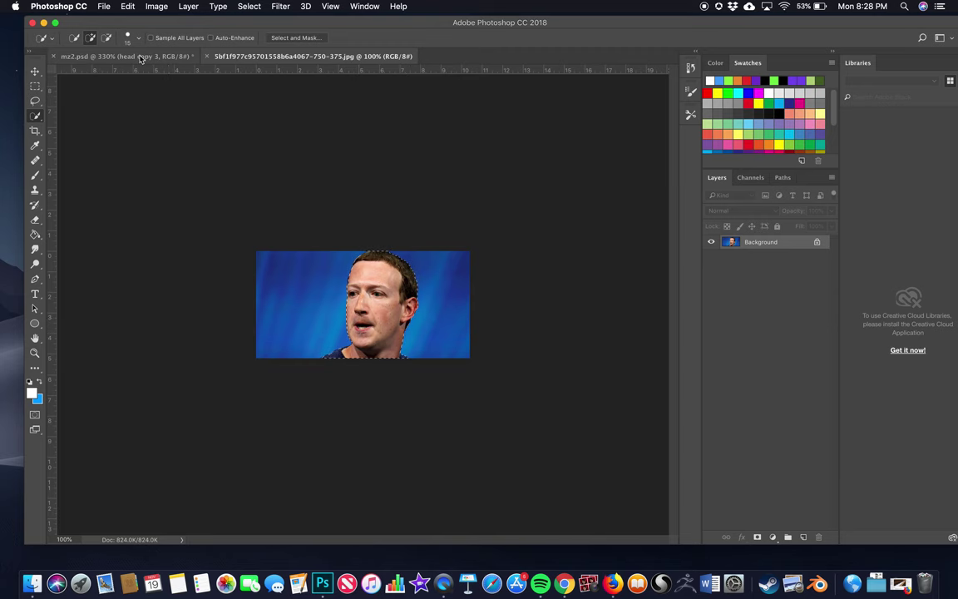
click(140, 57)
key(super+v)
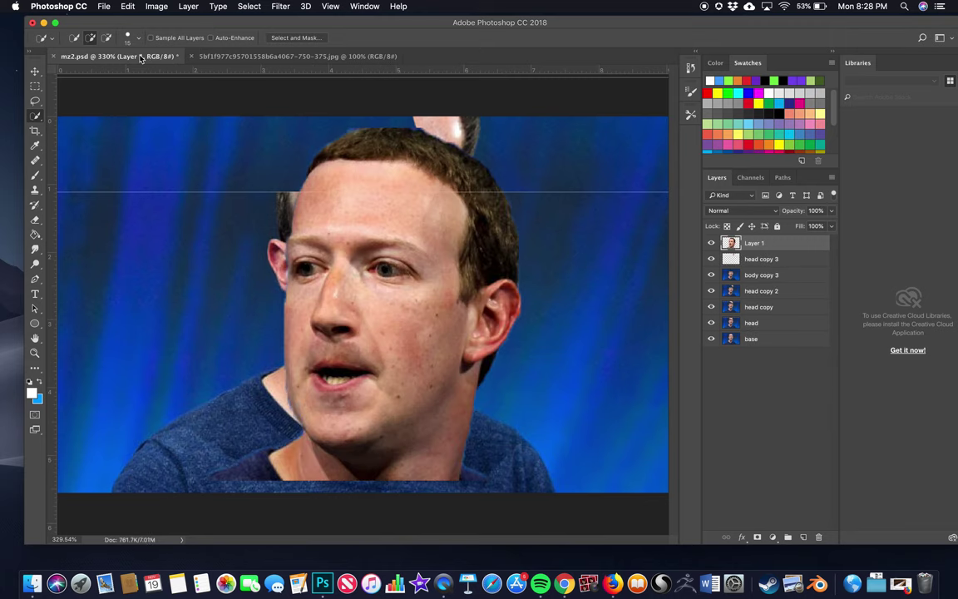
- Scale the pasted face down to about 38% and align it over the original face
key(super+t)
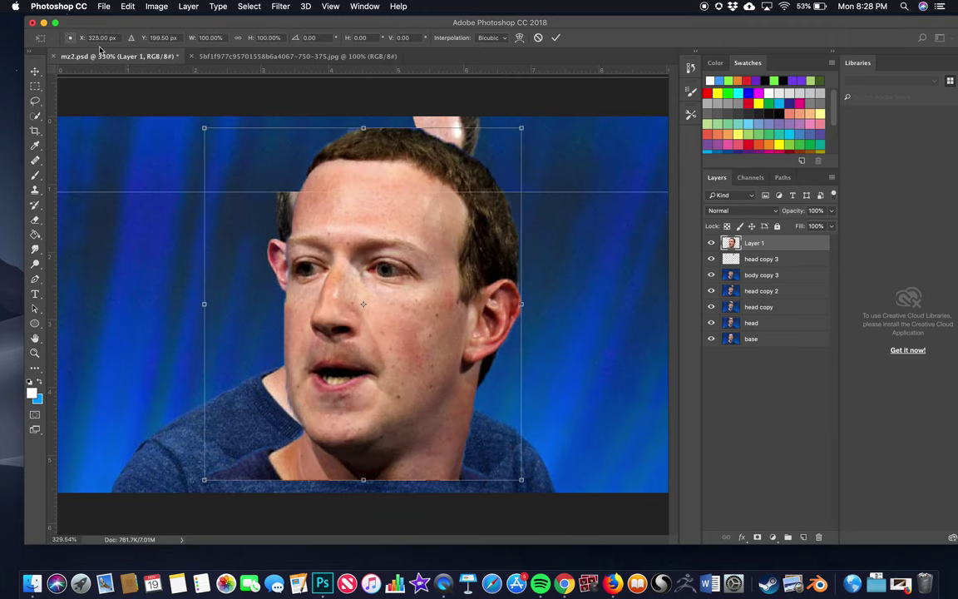
drag(204, 128, 373, 315)
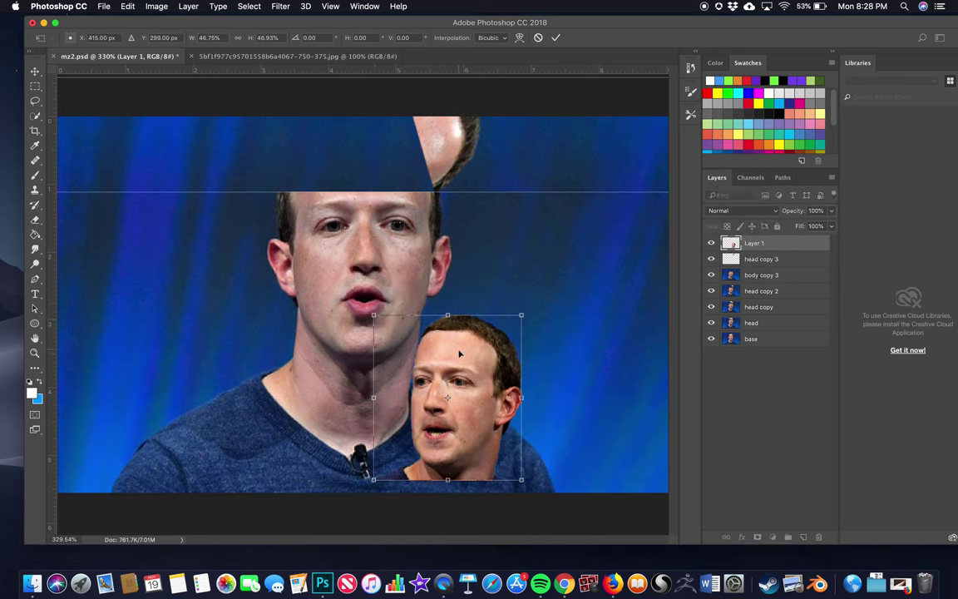
drag(459, 354, 359, 192)
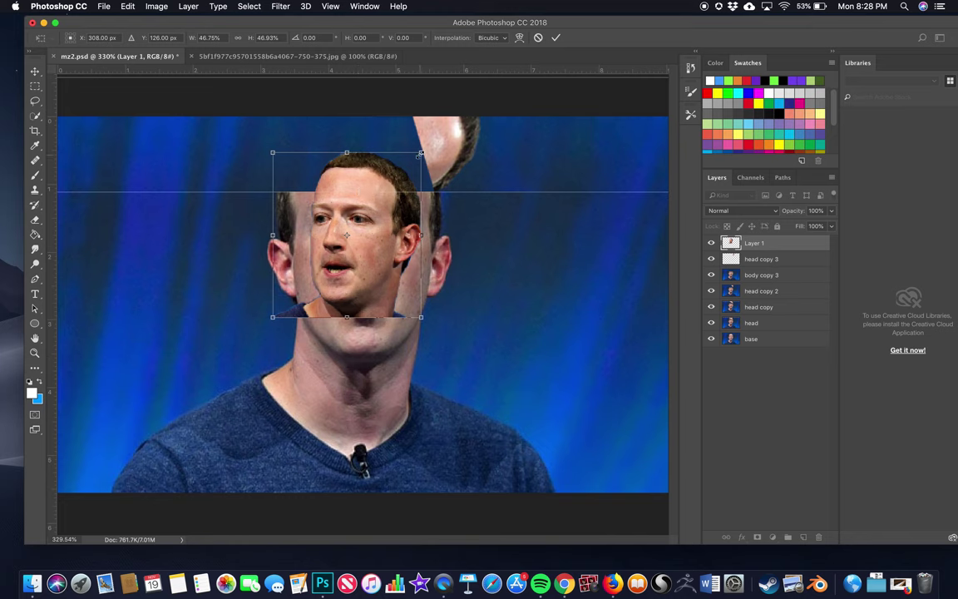
drag(421, 154, 392, 184)
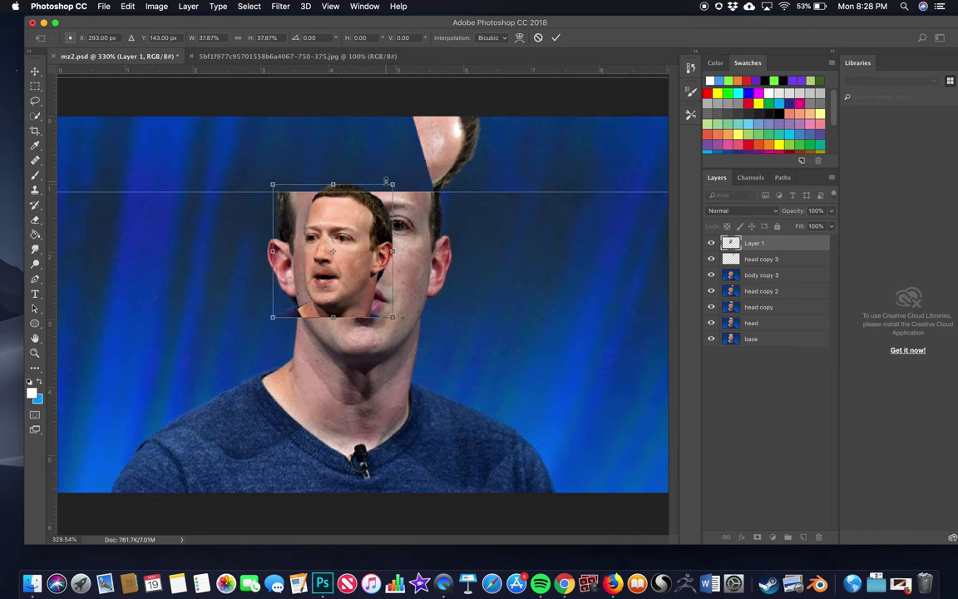
drag(357, 214, 374, 210)
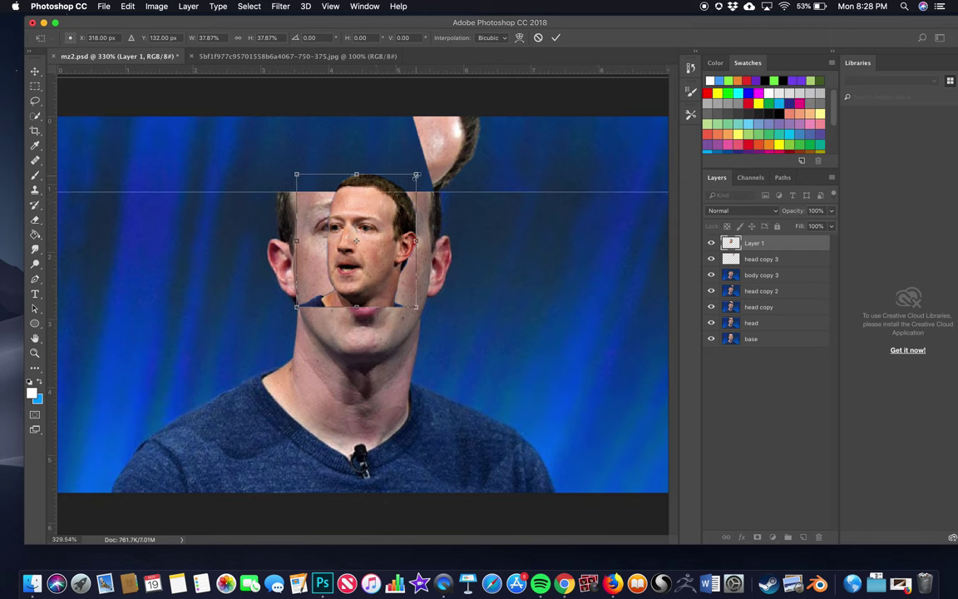
key(Return)
- Rename the pasted face layer to angry
key(w)
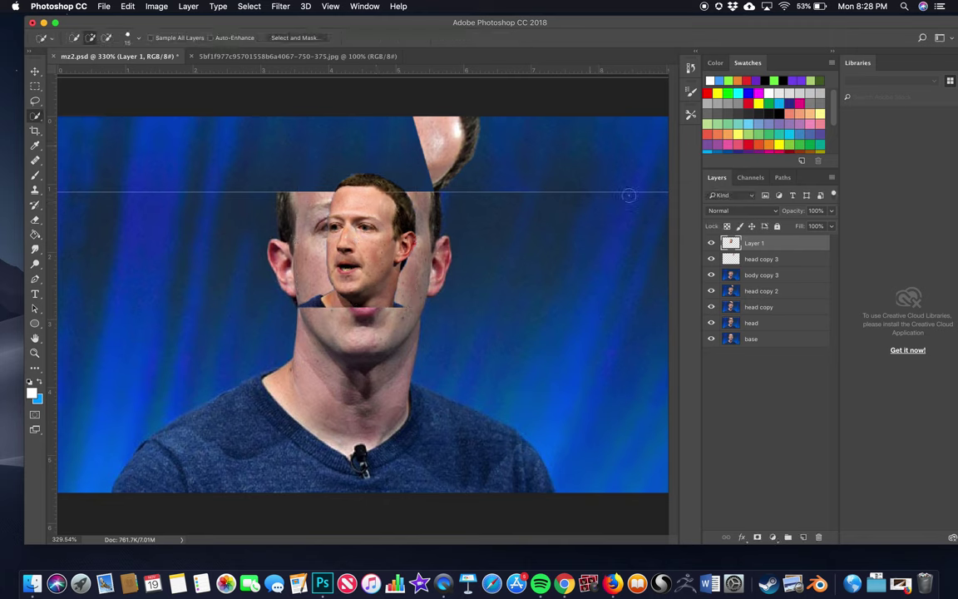
double_click(754, 243)
text(s)
- Select body copy 3 and hide head copy 3 to reveal the original face
click(712, 275)
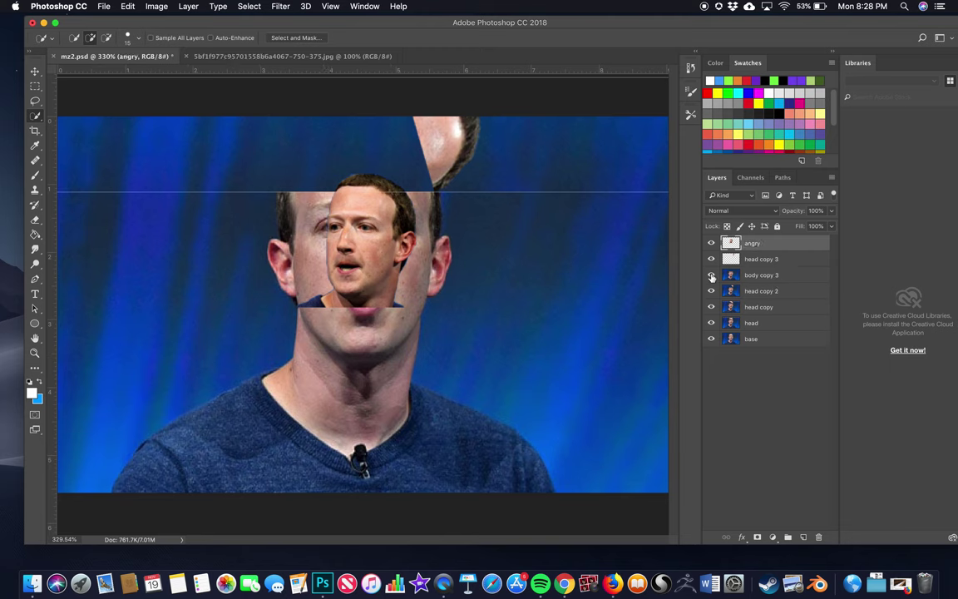
click(712, 276)
click(756, 279)
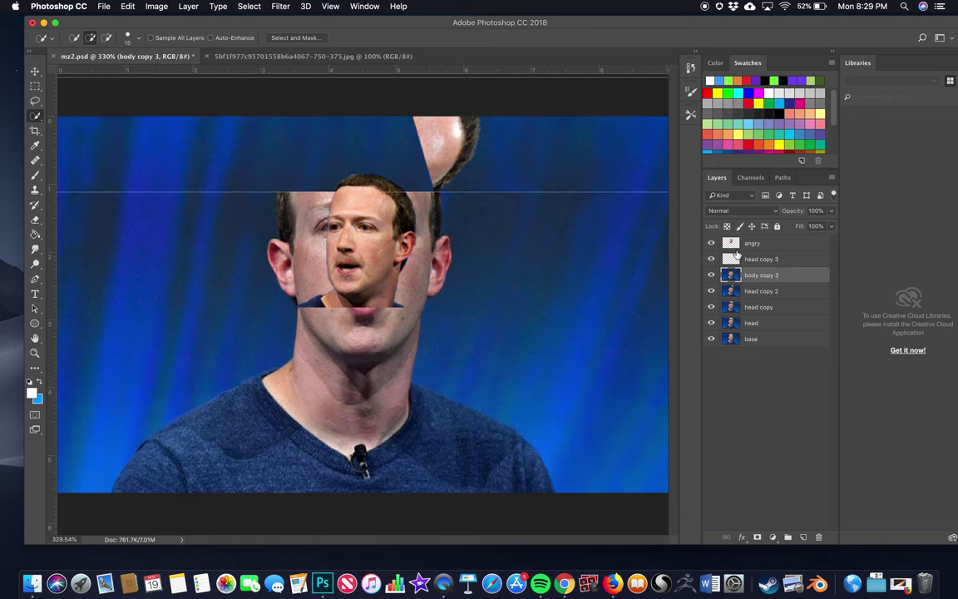
click(712, 259)
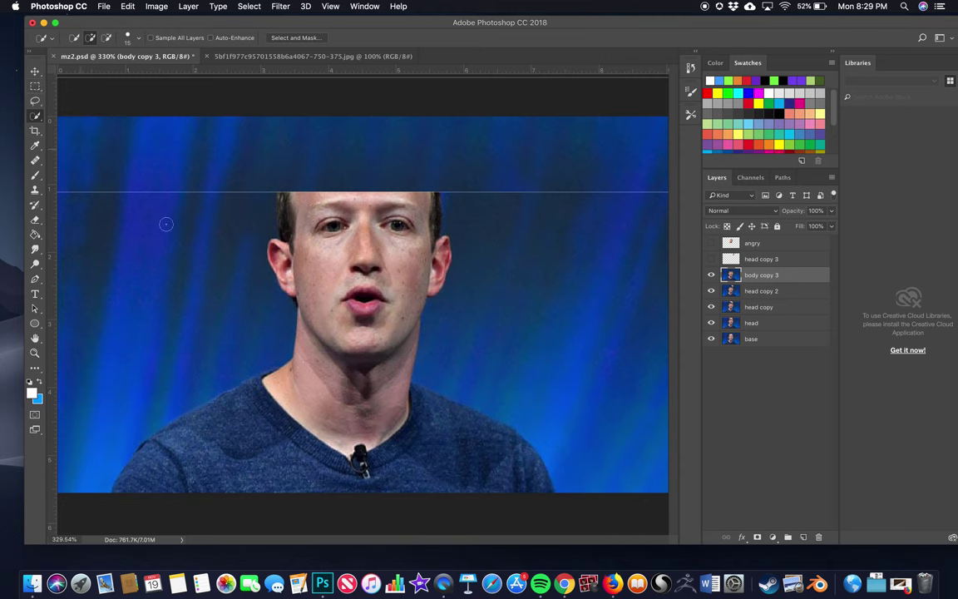
- Quick-select the face, left ear, neck and shirt and copy them onto a new Layer 1
mouse_move(492, 488)
mouse_down()
mouse_move(331, 374)
mouse_move(331, 314)
mouse_up()
mouse_move(330, 261)
mouse_down()
mouse_move(304, 222)
mouse_move(321, 255)
mouse_up()
drag(291, 301, 278, 262)
mouse_move(349, 450)
mouse_down()
mouse_move(237, 445)
mouse_move(180, 467)
mouse_move(137, 428)
mouse_move(122, 431)
mouse_move(183, 381)
mouse_move(256, 396)
mouse_move(236, 343)
mouse_move(165, 394)
mouse_move(213, 374)
mouse_up()
key(super+j)
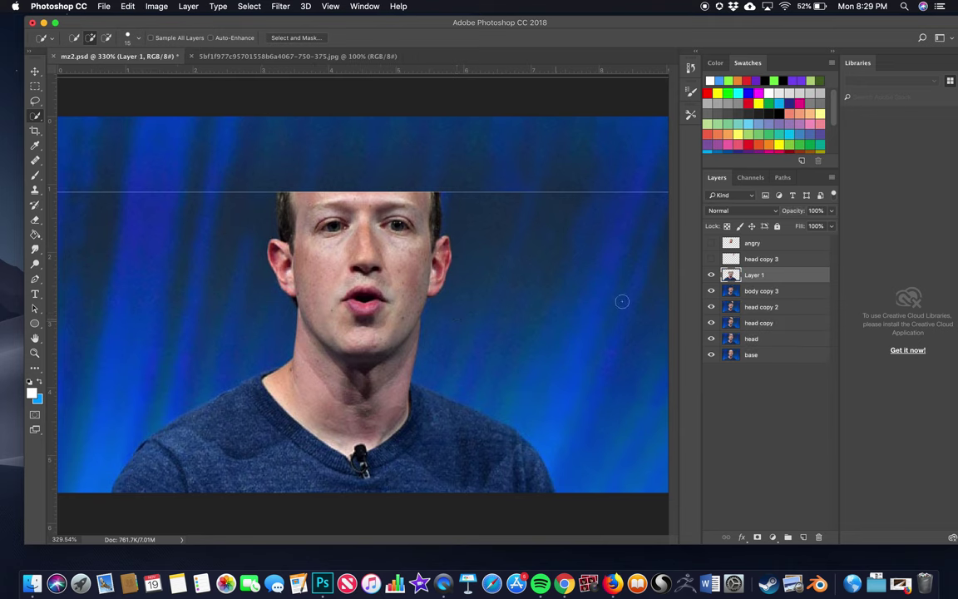
- Show head copy 3 and angry, restack angry below Layer 1, and nudge it upward
click(712, 258)
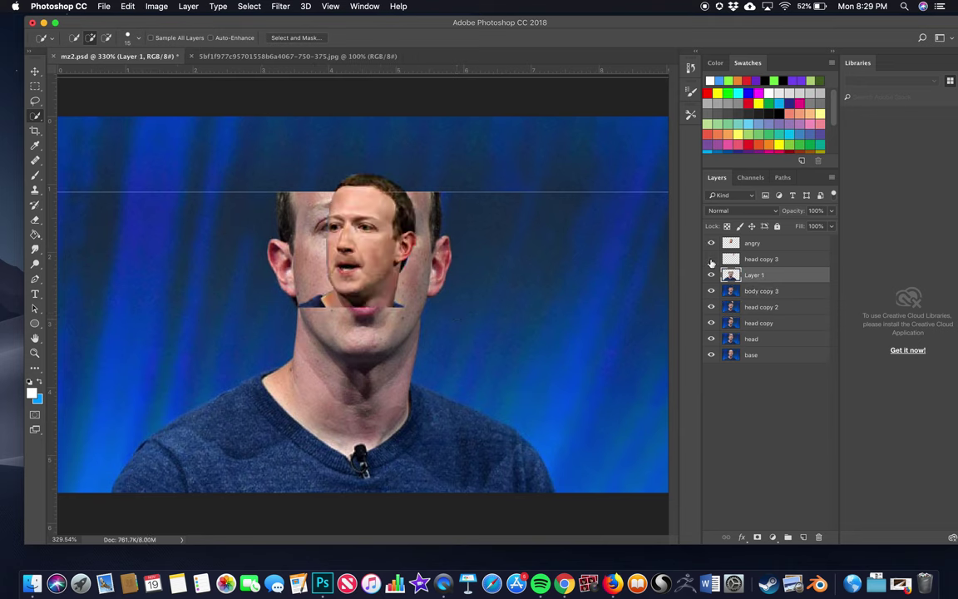
click(711, 243)
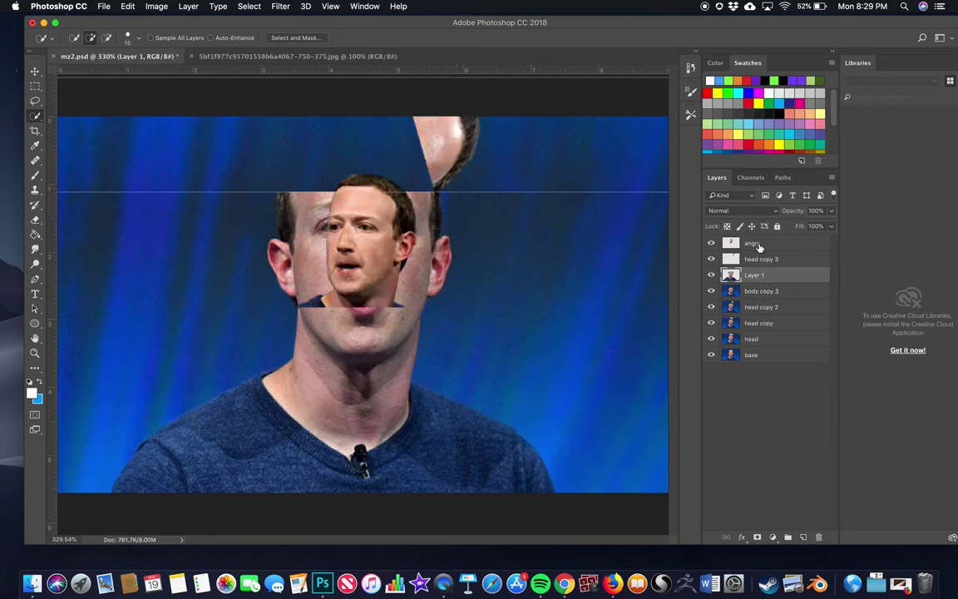
drag(753, 245, 756, 284)
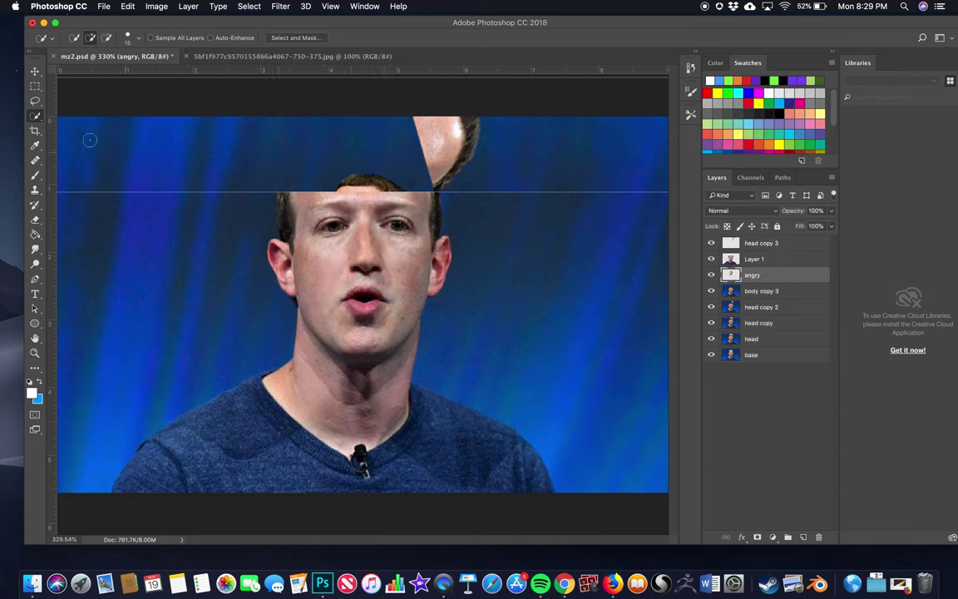
click(35, 72)
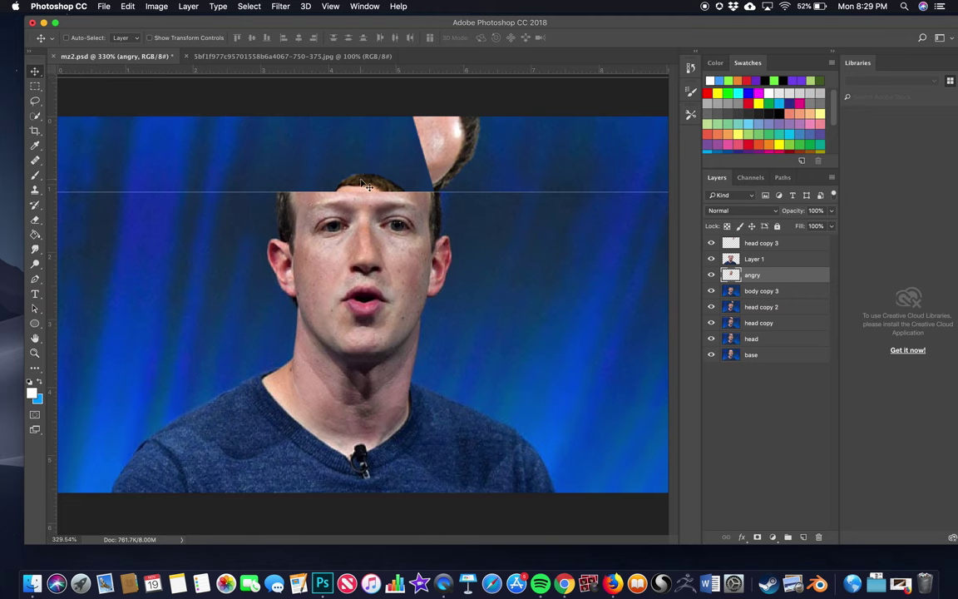
mouse_move(369, 189)
mouse_down()
mouse_move(357, 198)
mouse_move(353, 129)
mouse_move(354, 194)
mouse_up()
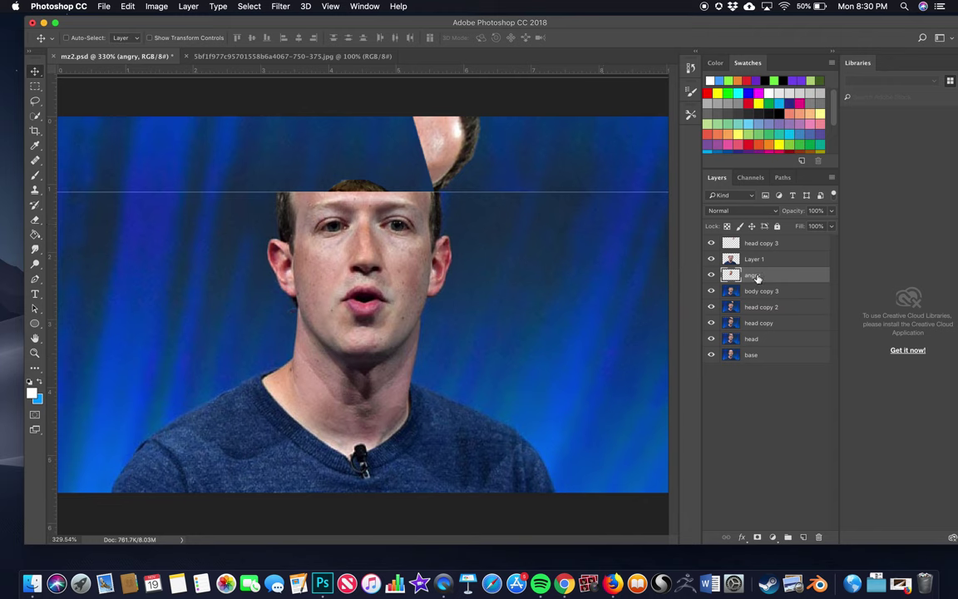
- Duplicate the four layers from head copy 3 to body copy 3 and hide the duplicates
click(760, 242)
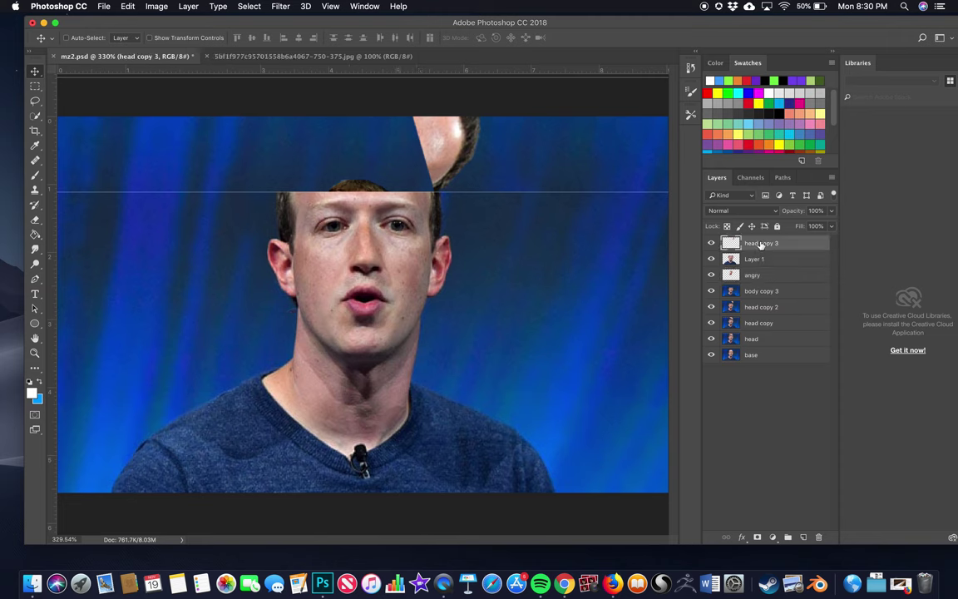
shift+click(757, 293)
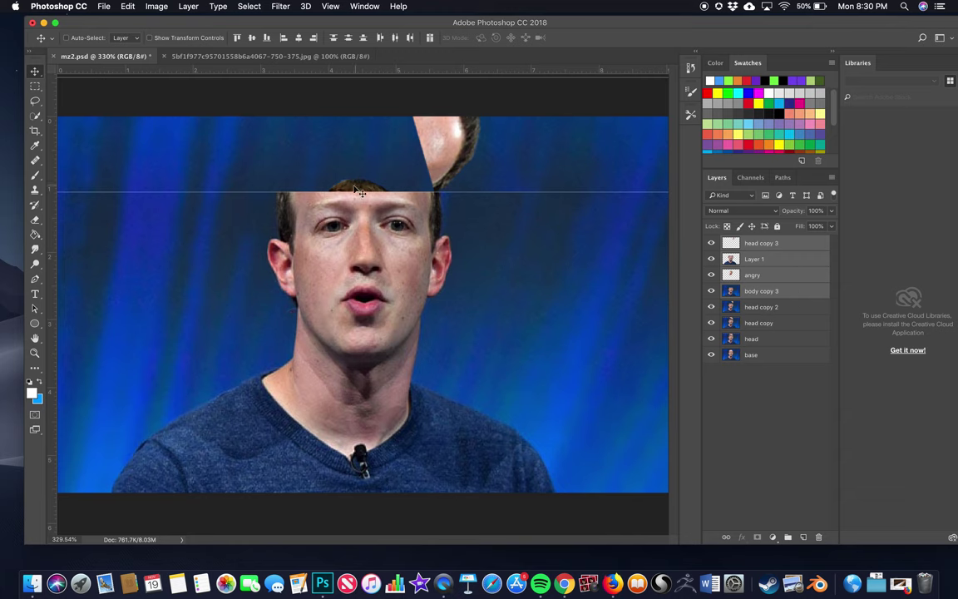
click(833, 178)
click(766, 211)
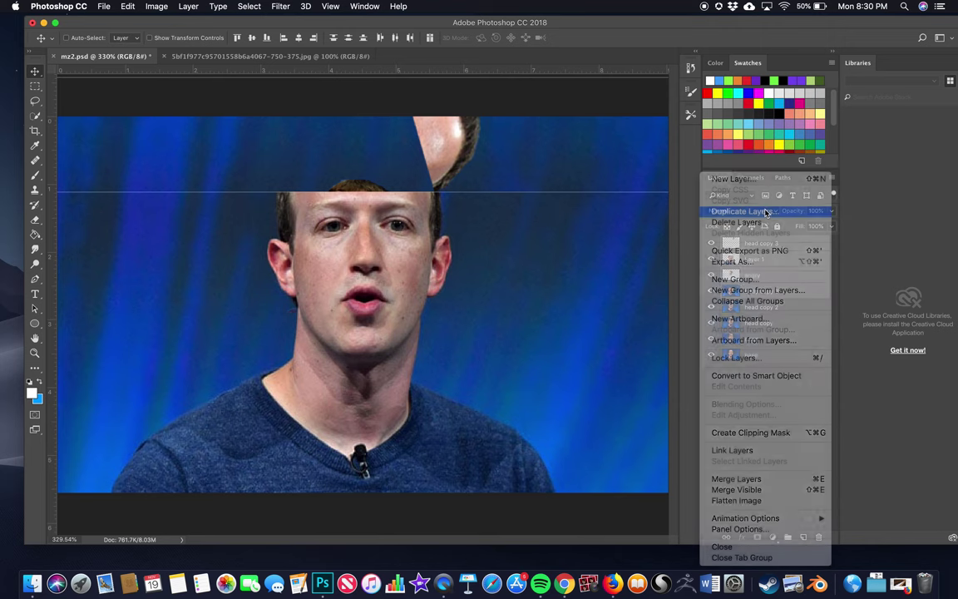
click(587, 235)
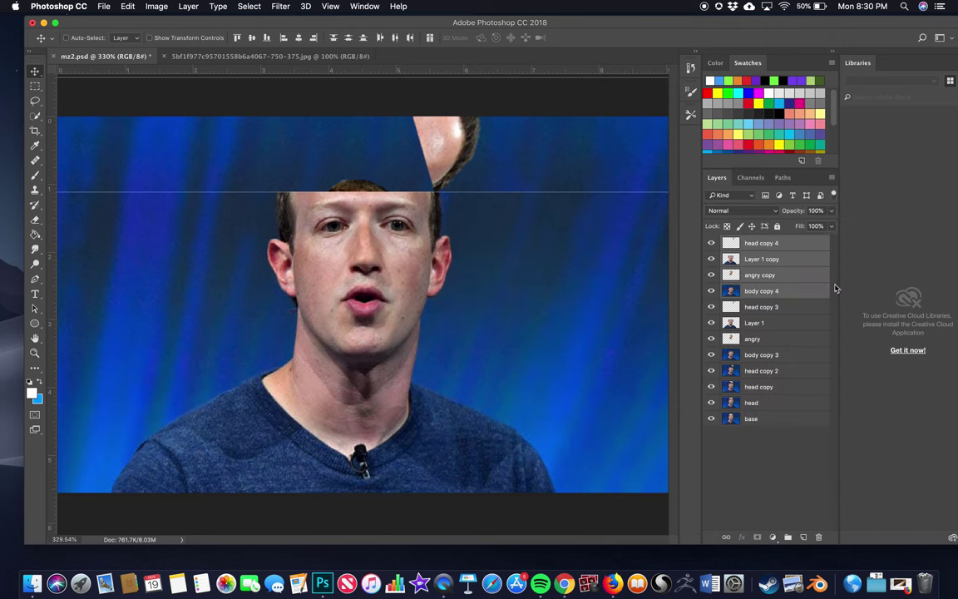
drag(711, 248, 711, 288)
- Merge the original four layers into a single head copy 3 frame layer
click(751, 308)
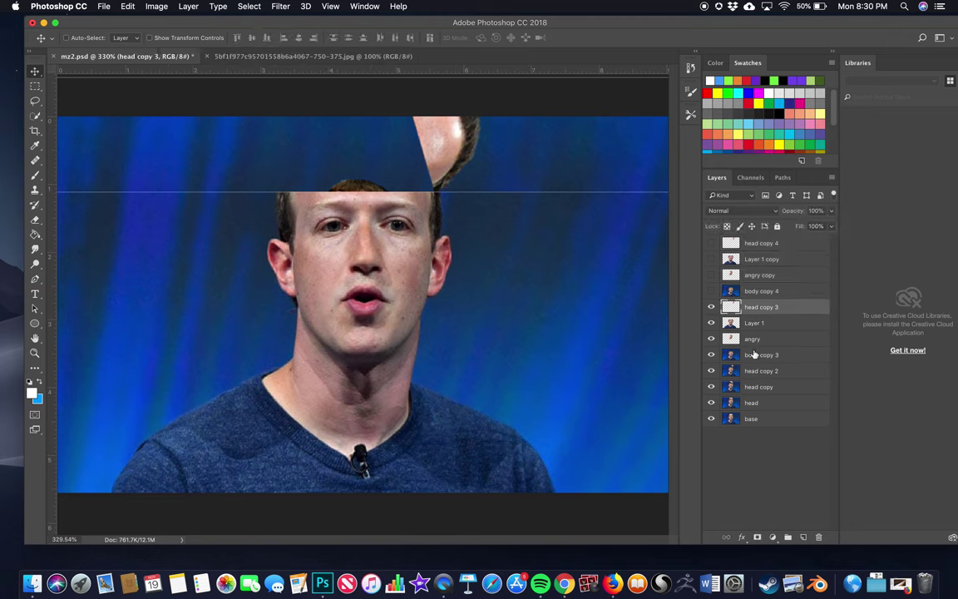
shift+click(751, 355)
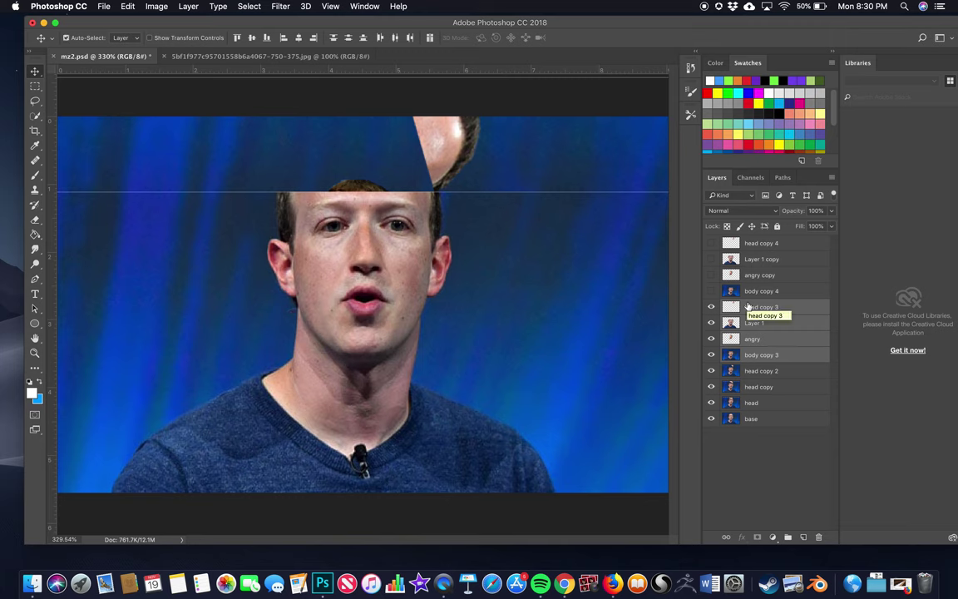
key(super+e)
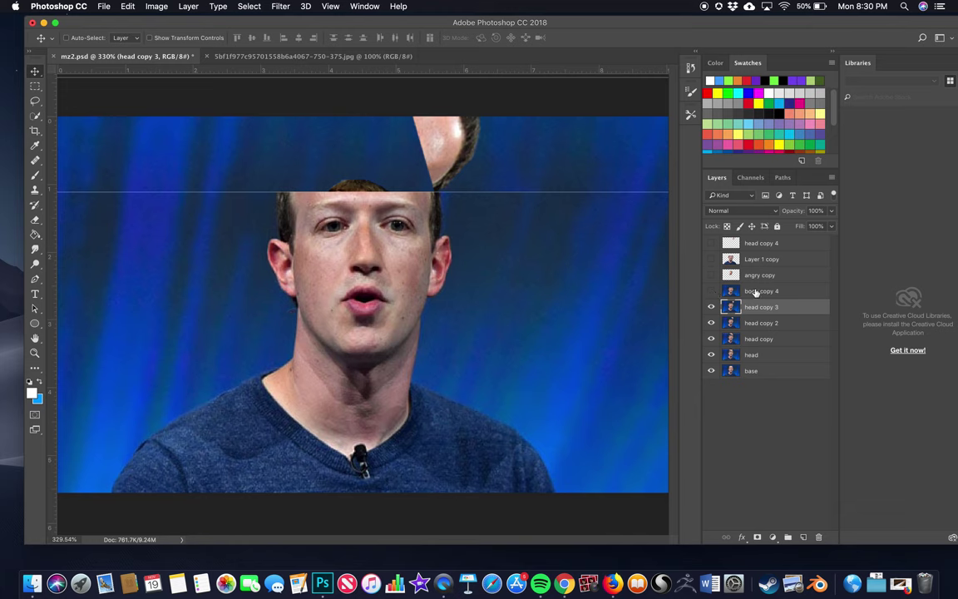
- Turn on head copy 4, Layer 1 copy, angry copy and body copy 4
click(711, 292)
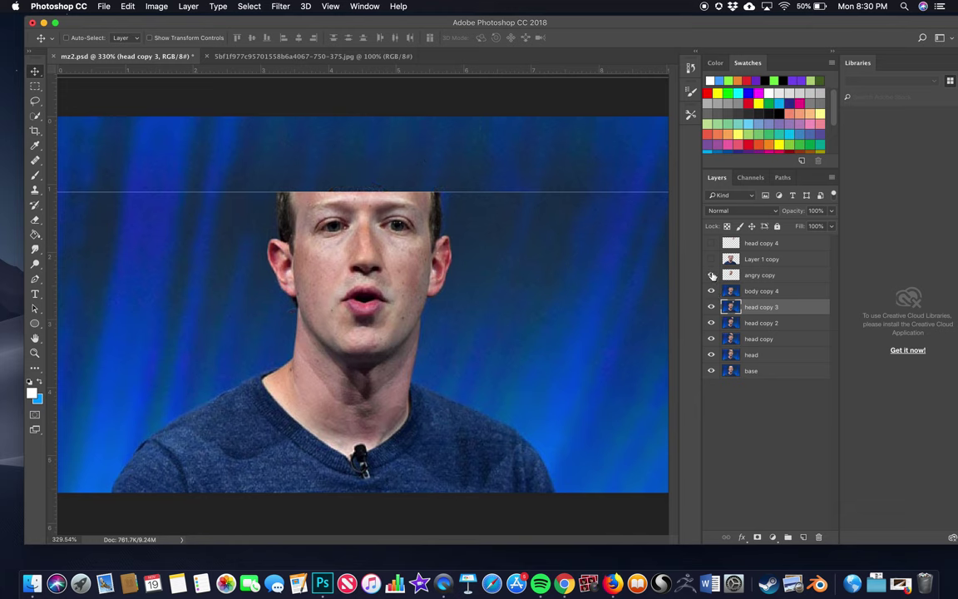
click(711, 275)
click(712, 259)
click(711, 243)
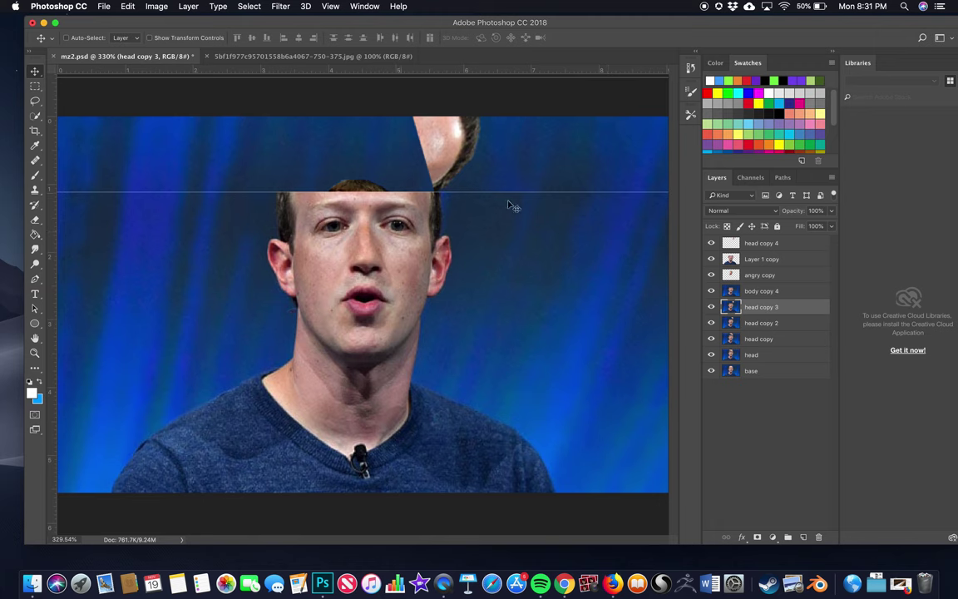
- Nudge the angry copy face up three steps with the arrow key
click(757, 275)
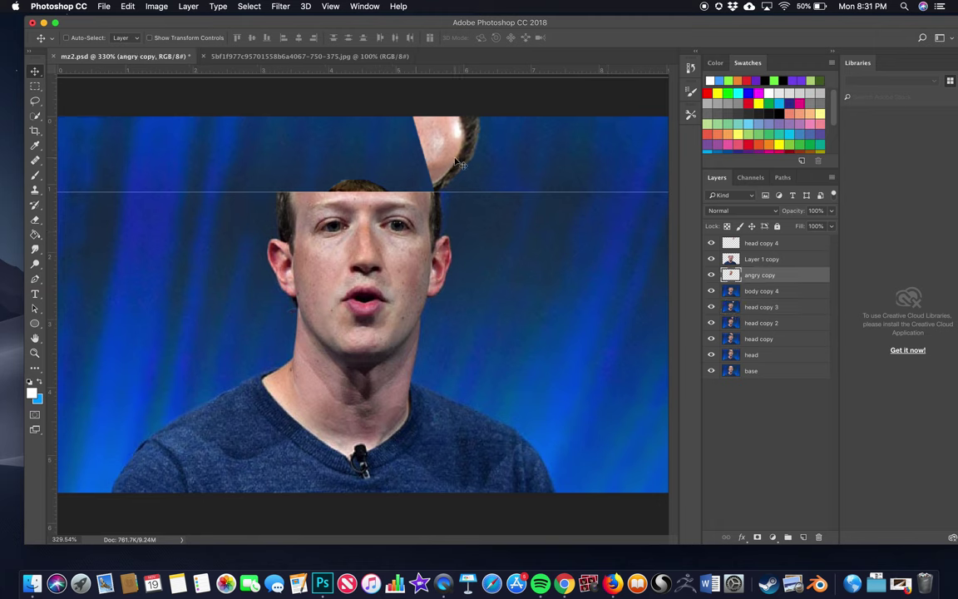
key(Up)
key(Up)
key(Up)
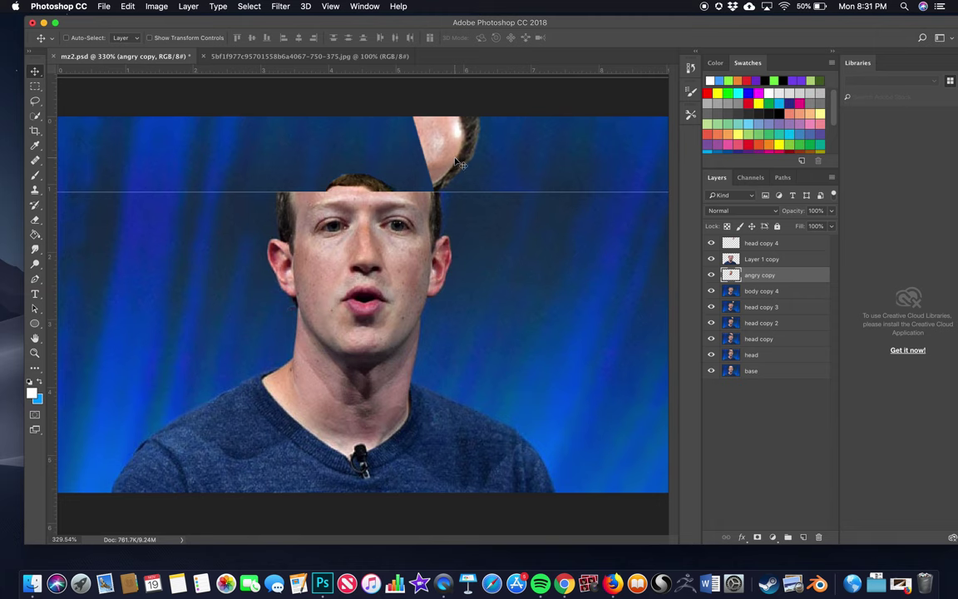
key(Up)
key(Up)
key(Up)
key(Up)
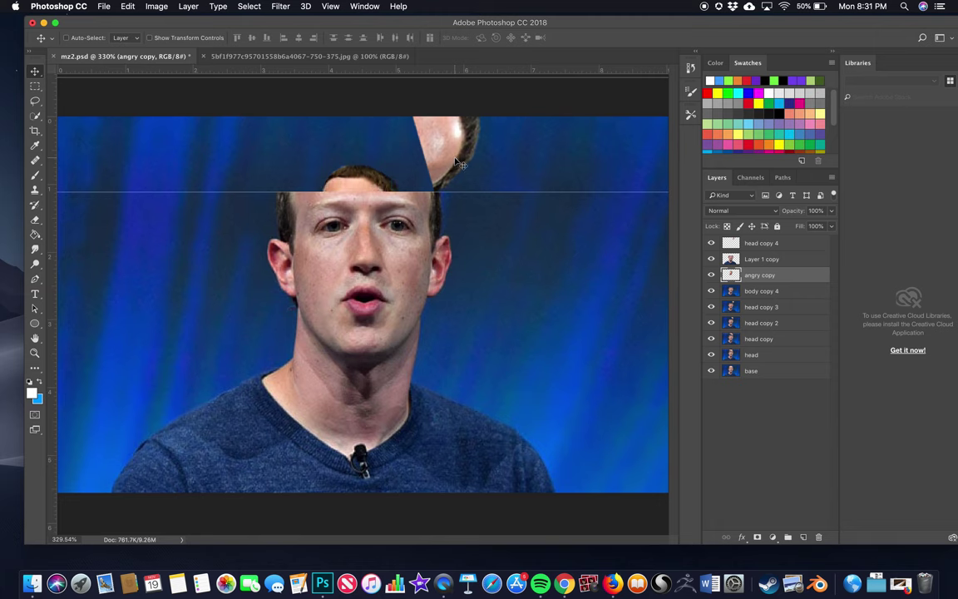
key(Up)
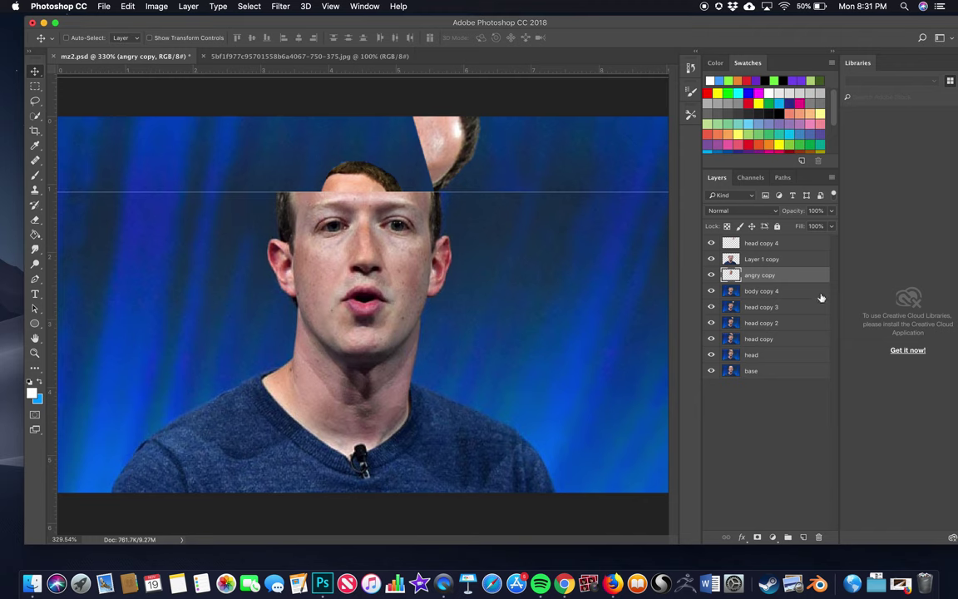
- Select head copy 4 through body copy 4 and open the Layers panel menu
click(756, 295)
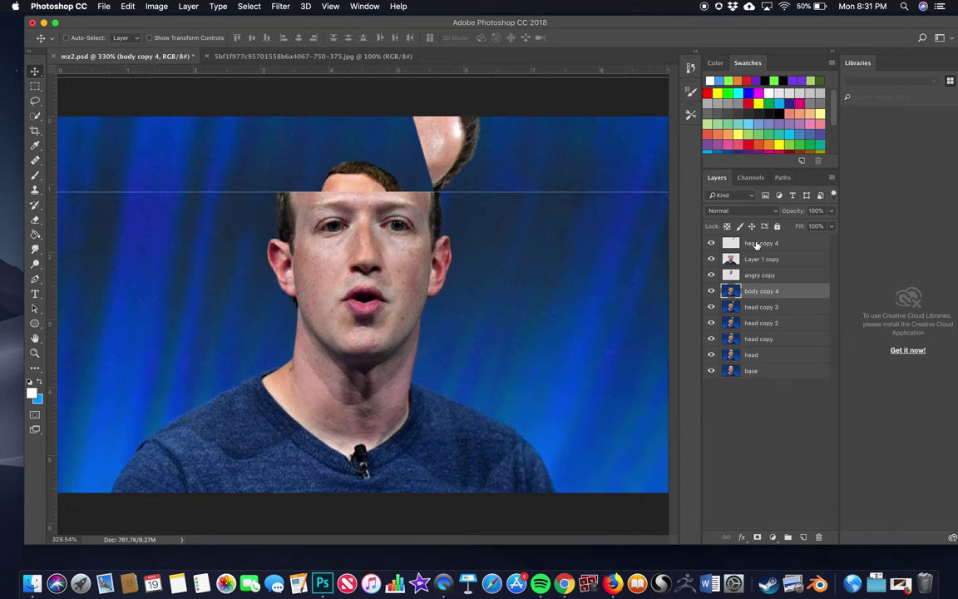
shift+click(756, 243)
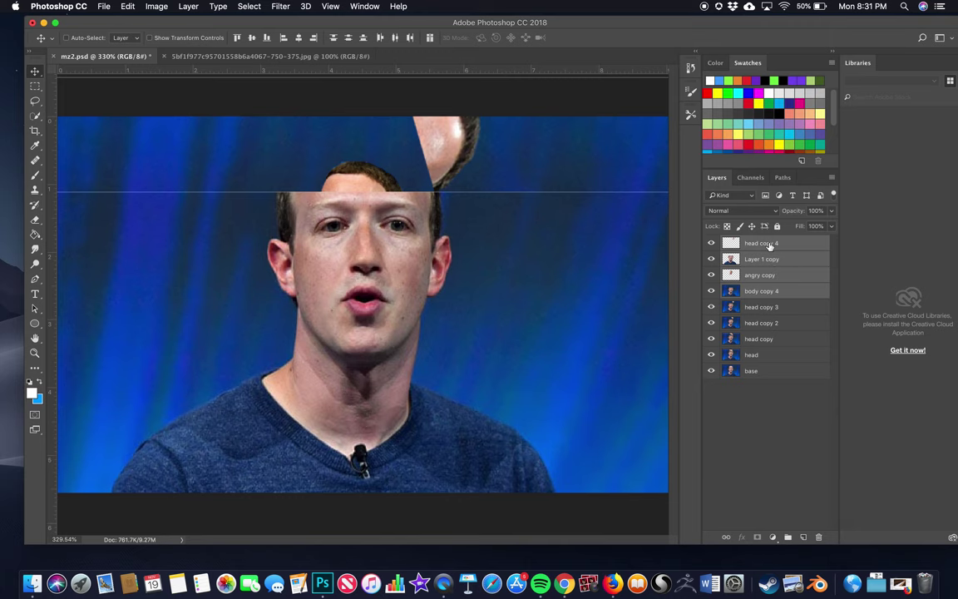
click(831, 177)
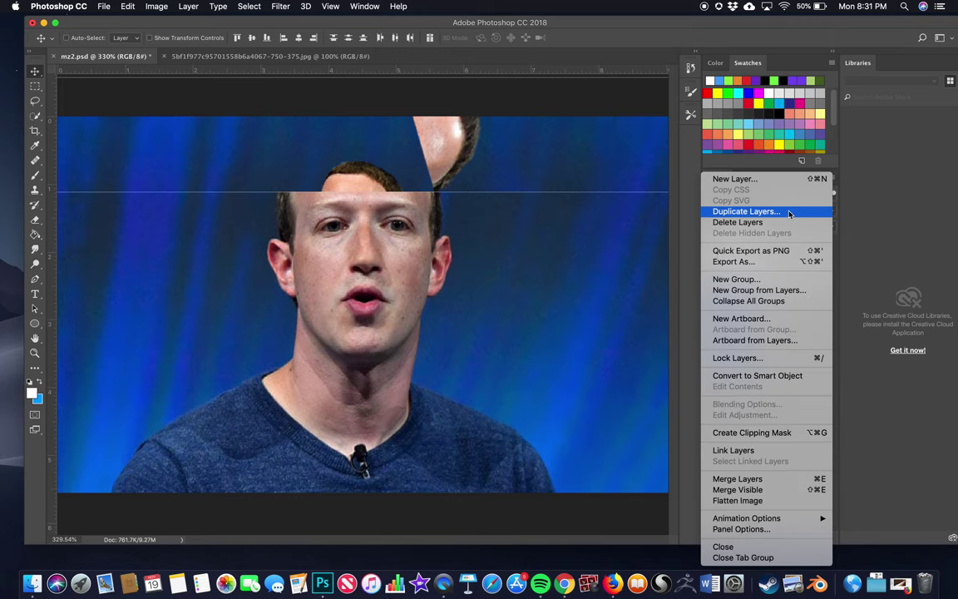
- Duplicate the four layers, hide the copies, and merge the originals into head copy 4
click(789, 213)
click(588, 234)
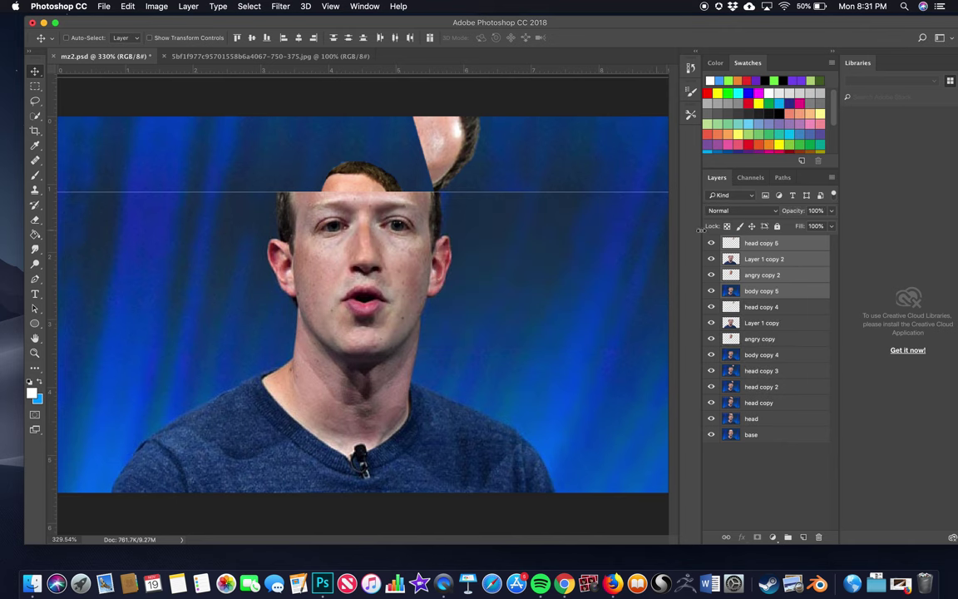
drag(712, 242, 712, 295)
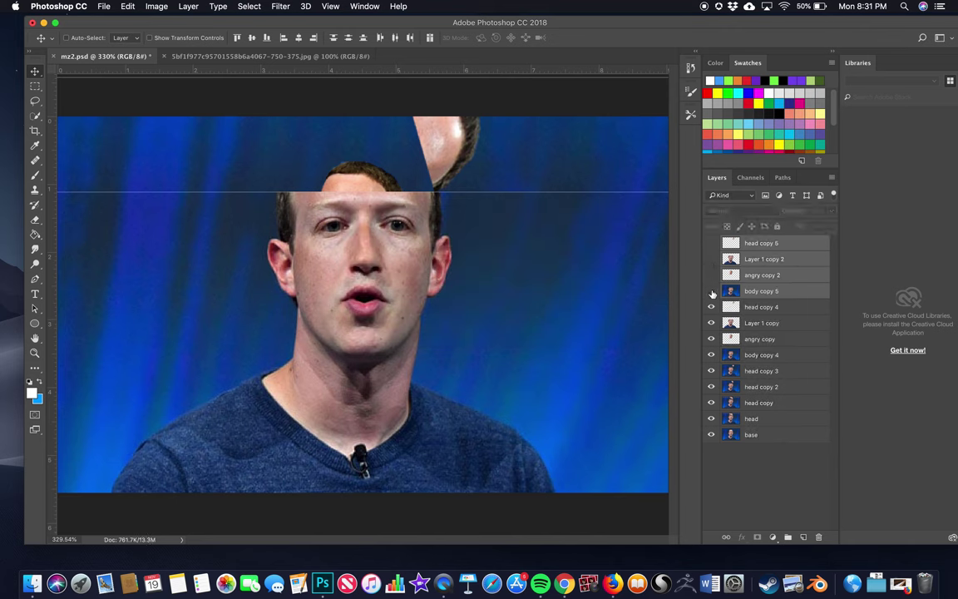
click(761, 309)
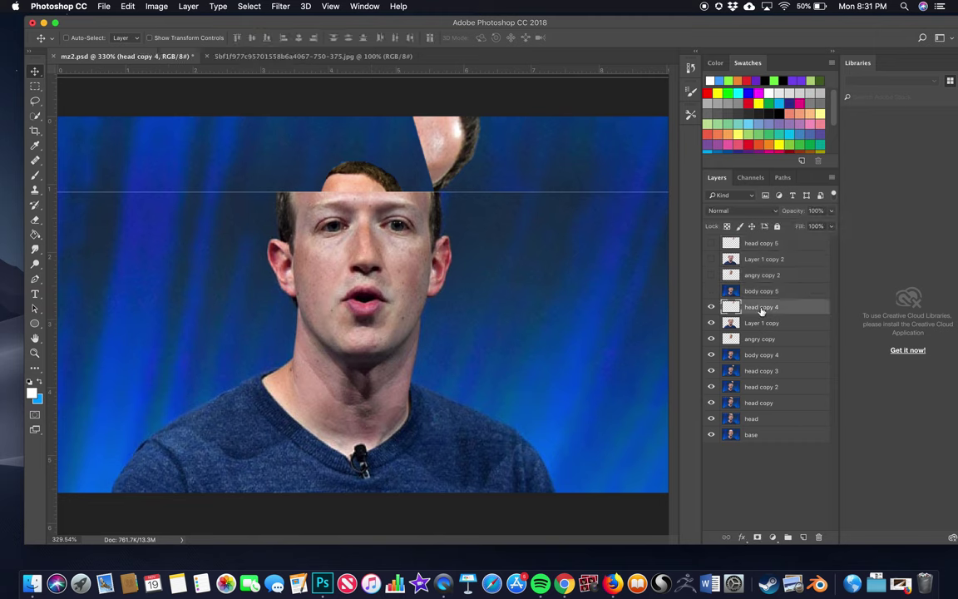
shift+click(751, 357)
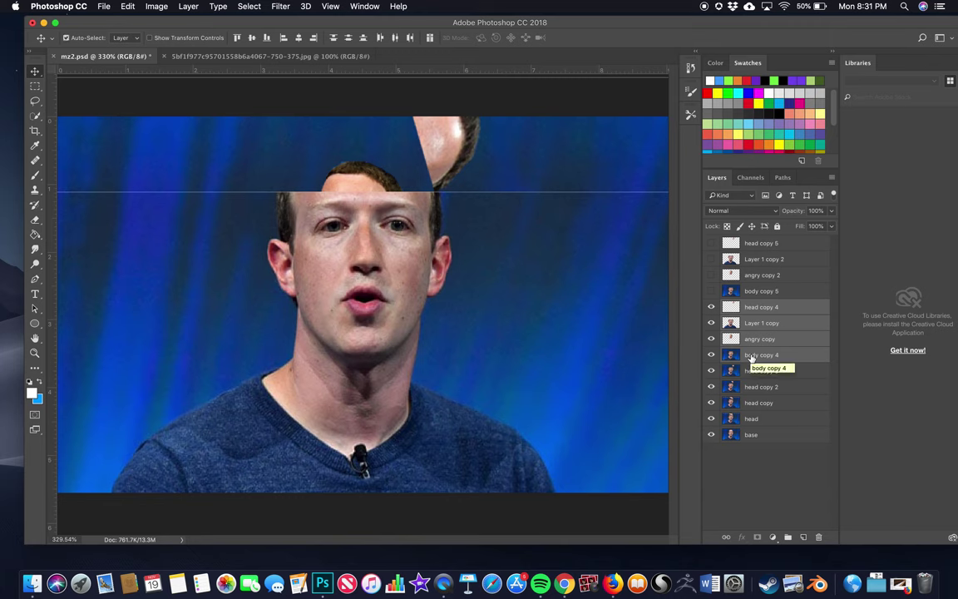
key(super+e)
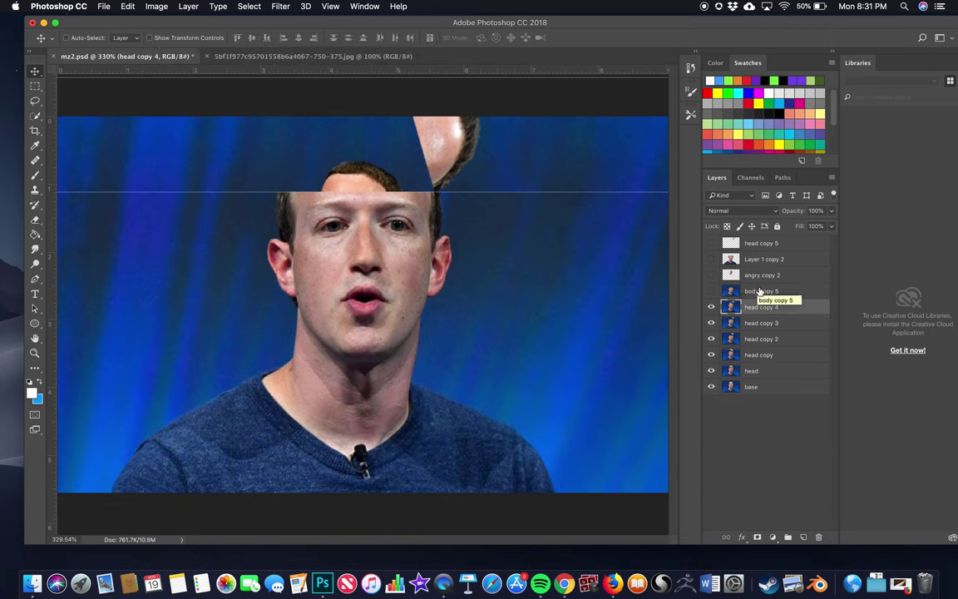
- Show the new copies again and nudge the angry copy 2 head piece up three steps
click(758, 291)
drag(711, 292, 711, 243)
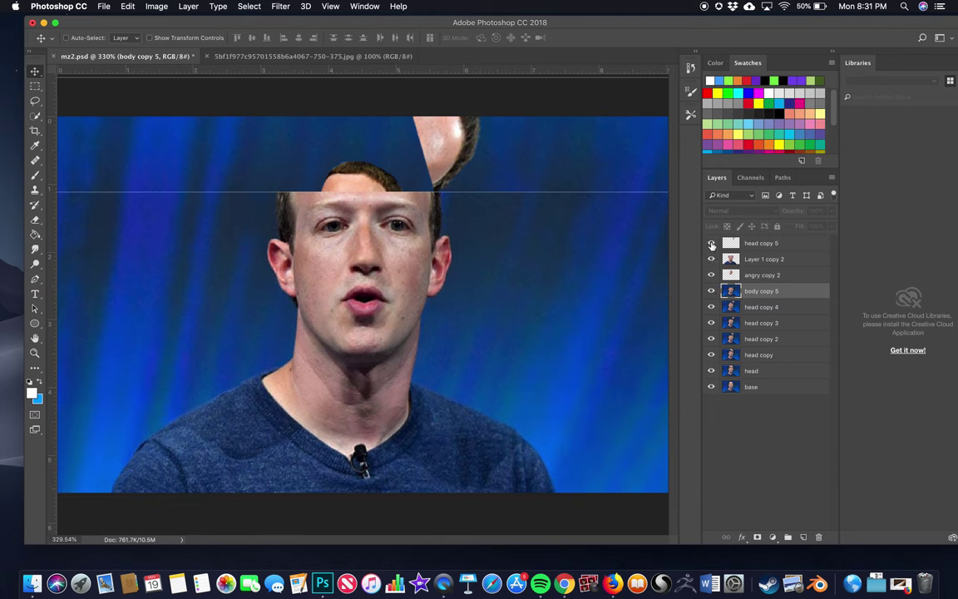
click(732, 280)
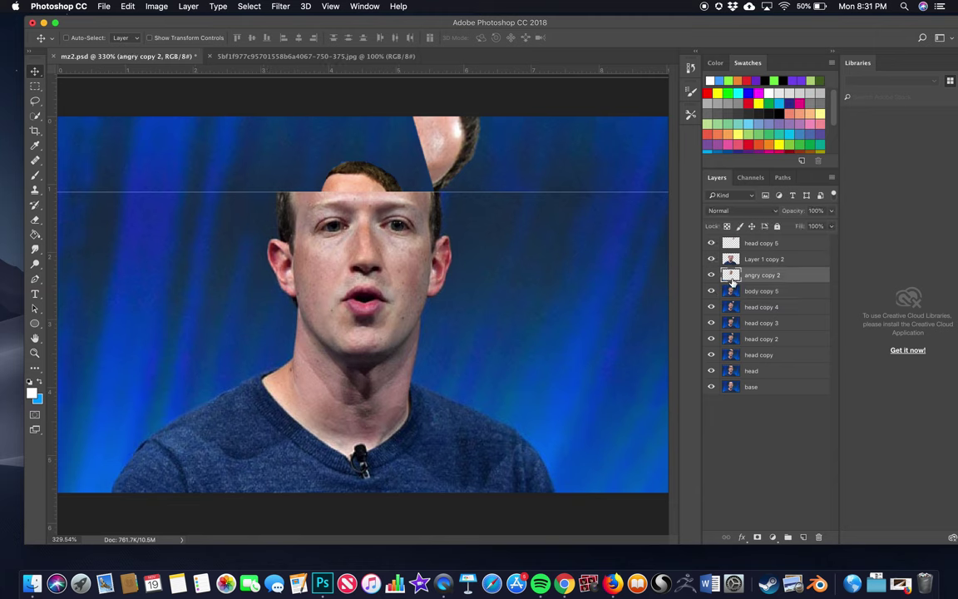
key(Up)
key(Up)
key(Up)
key(Up)
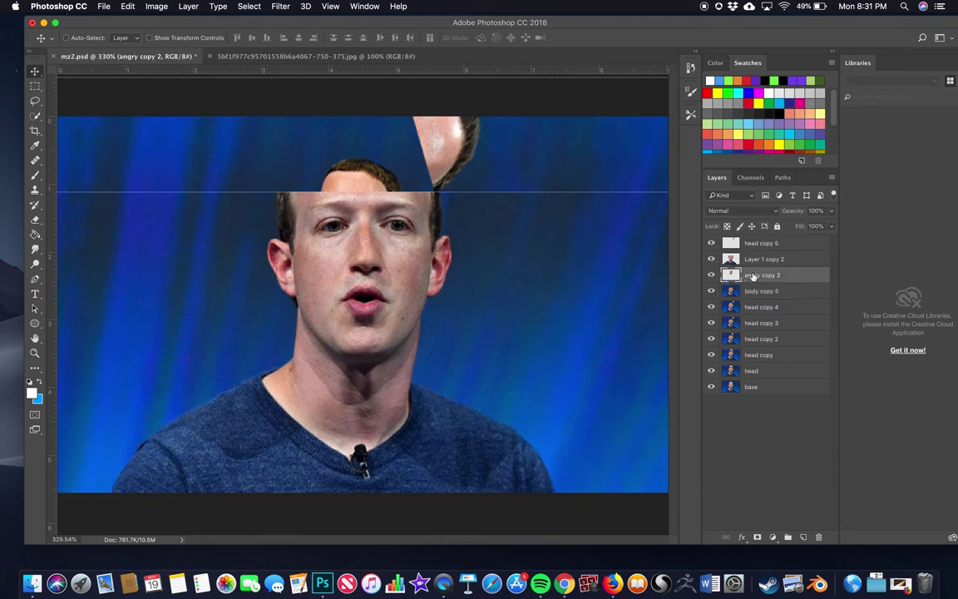
key(Up)
key(Up)
key(Up)
key(Up)
key(Up)
key(Up)
key(Up)
key(Up)
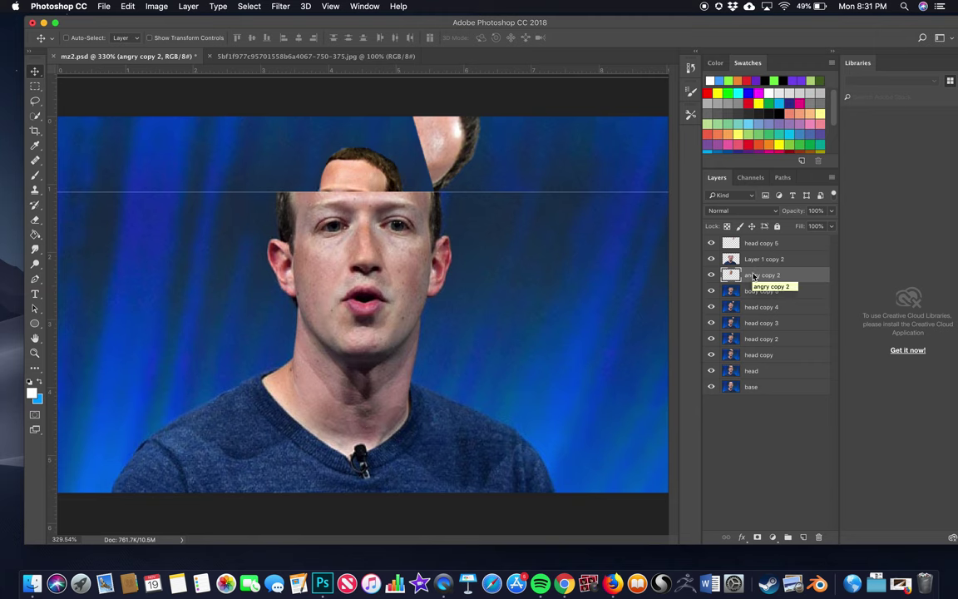
key(Up)
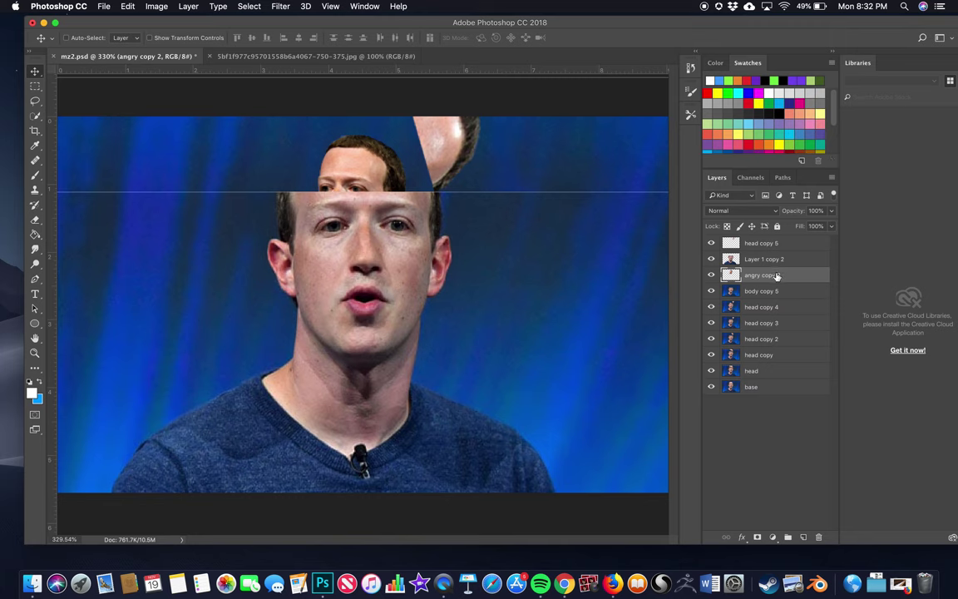
- Select head copy 5 through body copy 5 and open the Layers panel menu
click(741, 291)
shift+click(754, 243)
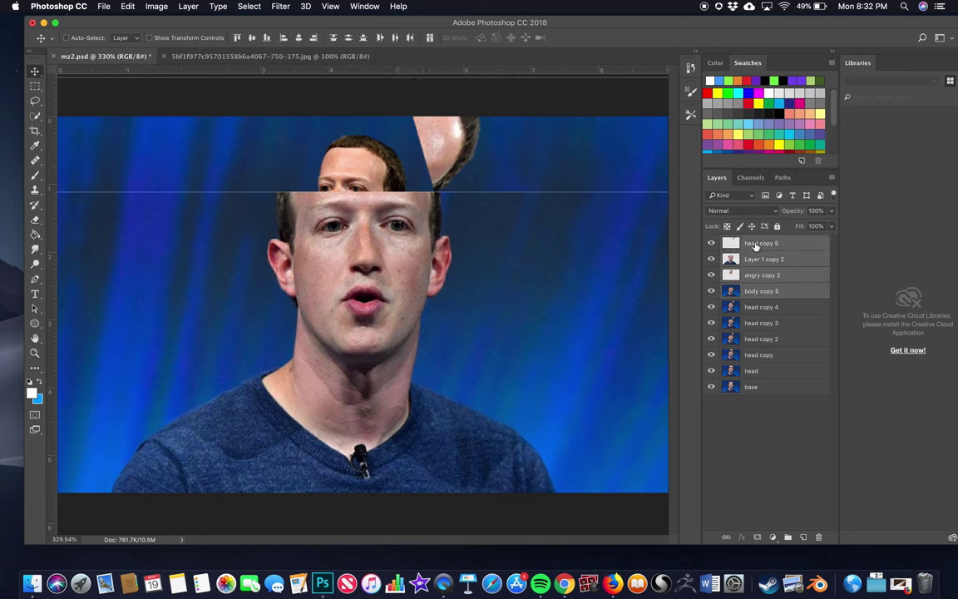
click(833, 178)
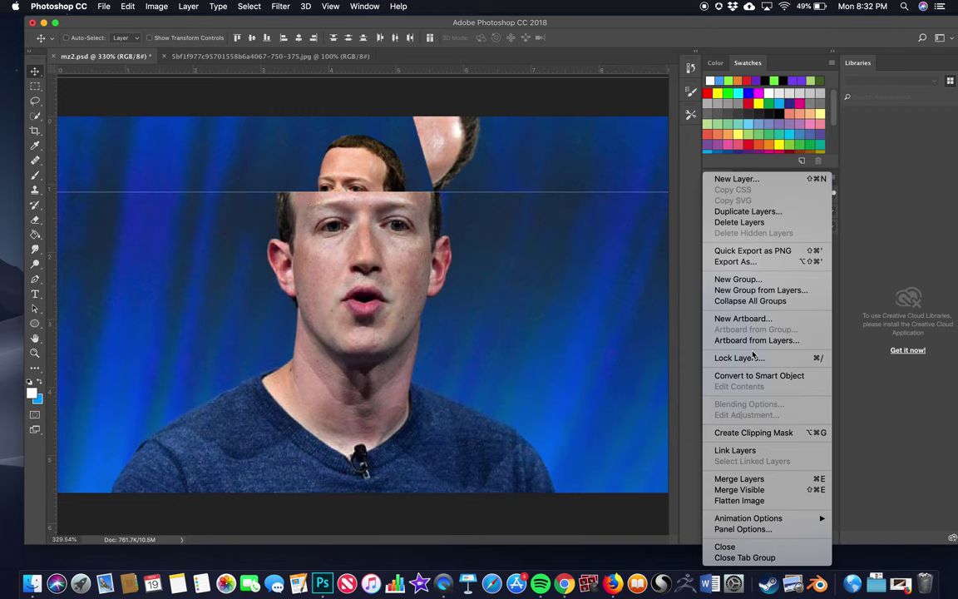
- Duplicate the four selected layers and hide the new copies
click(850, 189)
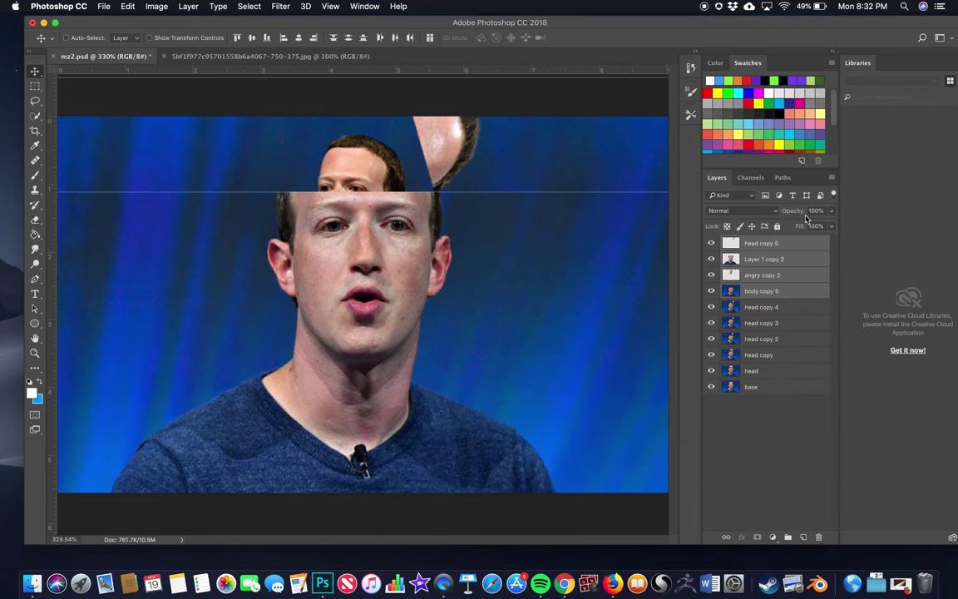
click(832, 178)
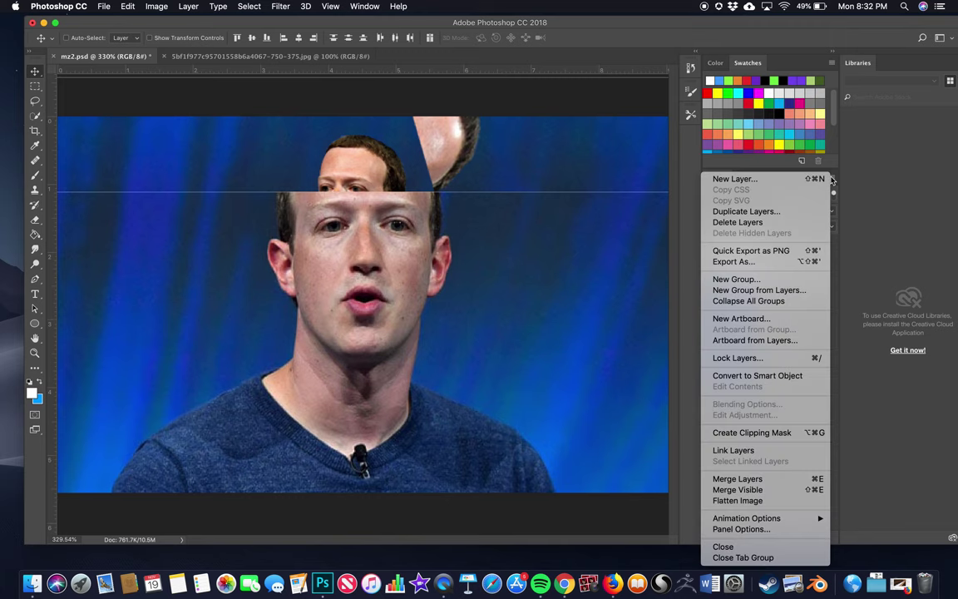
click(746, 211)
click(584, 233)
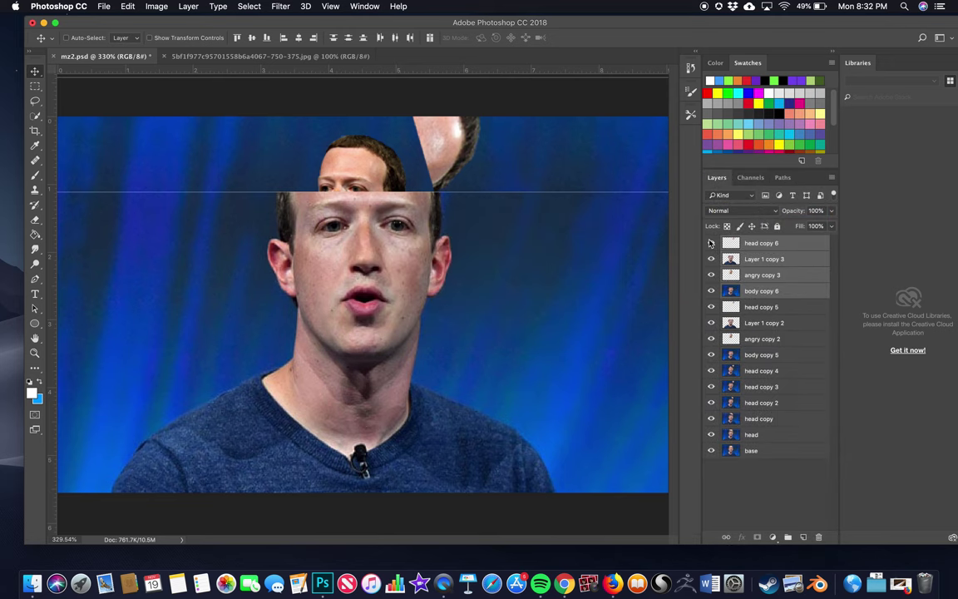
drag(711, 243, 712, 293)
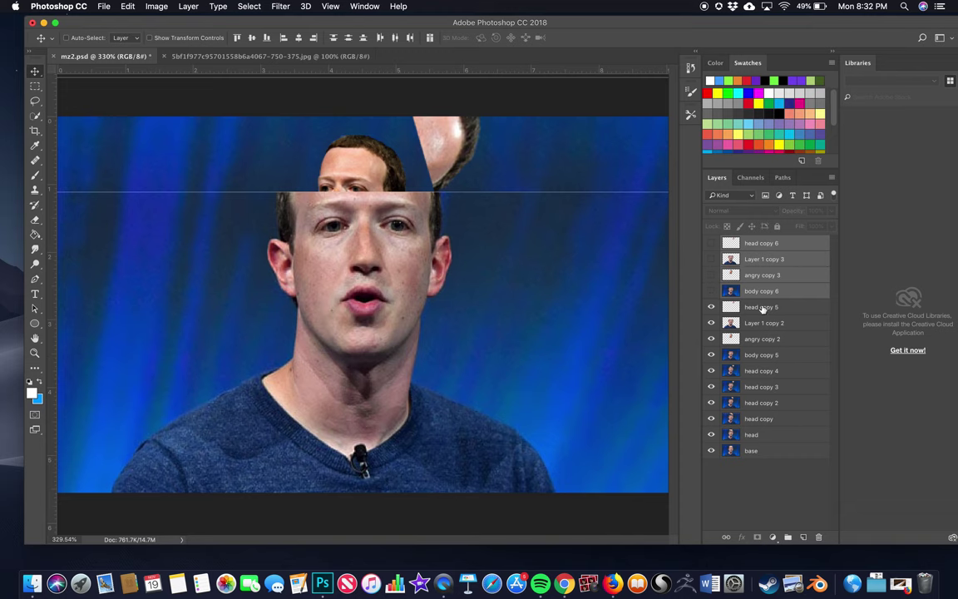
- Merge head copy 5 through body copy 5 into one layer and show the copies again
click(759, 307)
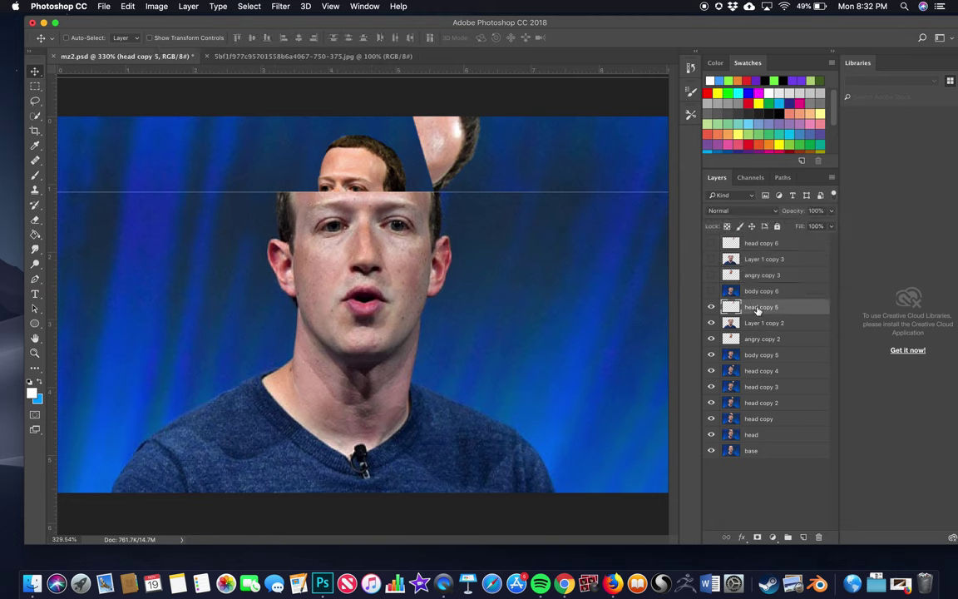
shift+click(753, 356)
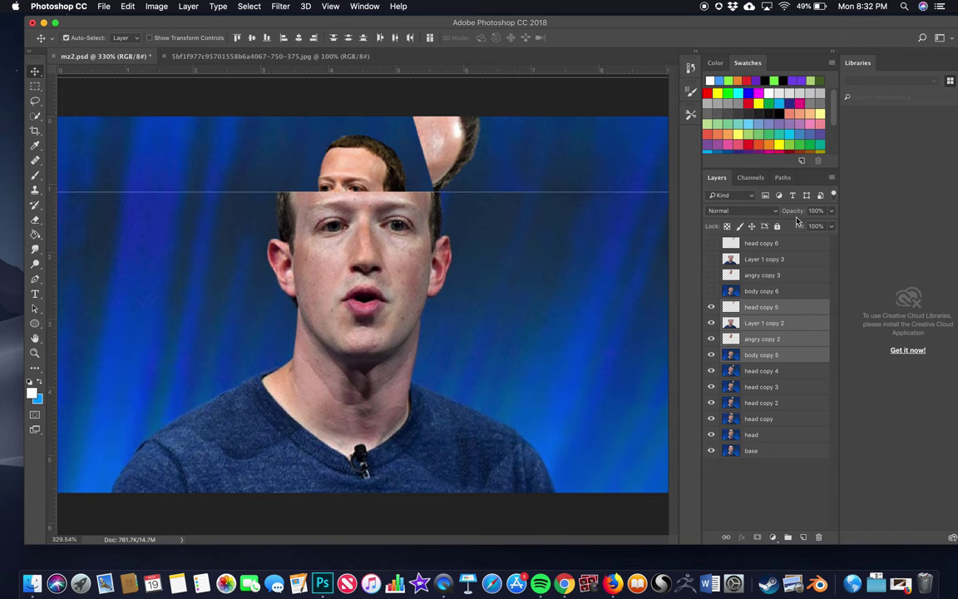
key(super+e)
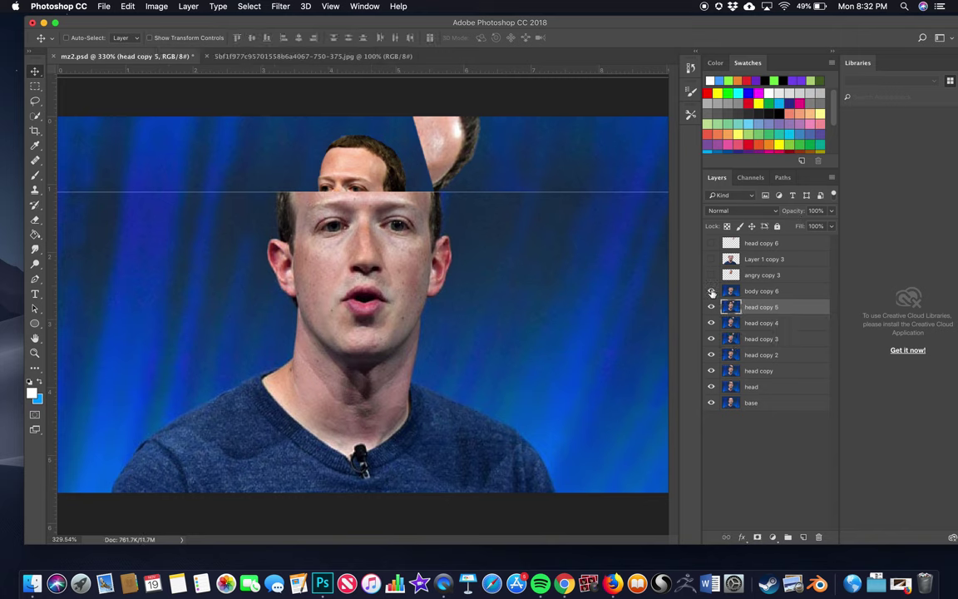
drag(712, 291, 711, 243)
- Nudge the angry copy 3 head piece up two steps
click(732, 277)
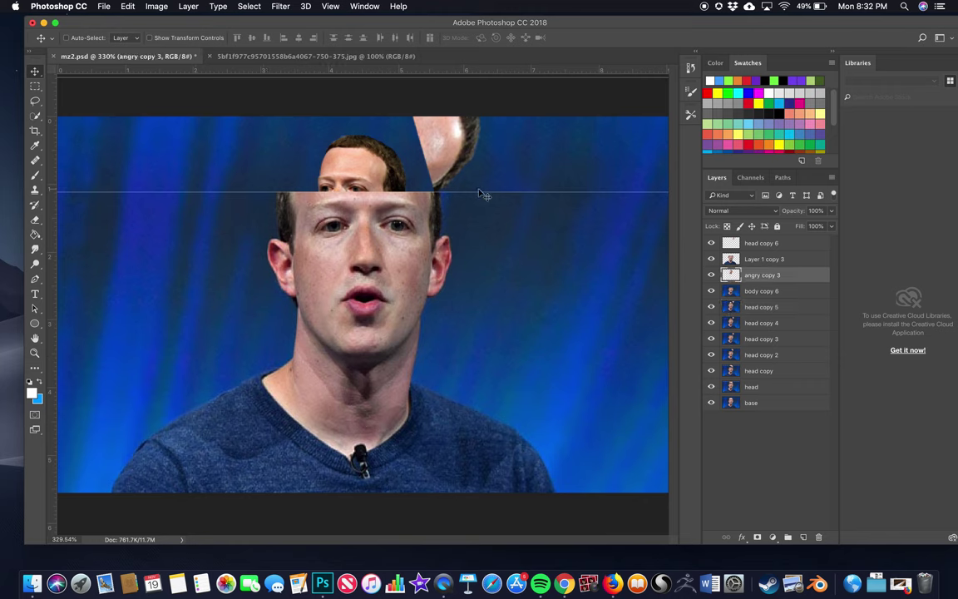
key(Up)
key(Up)
key(Up)
key(Up)
key(Up)
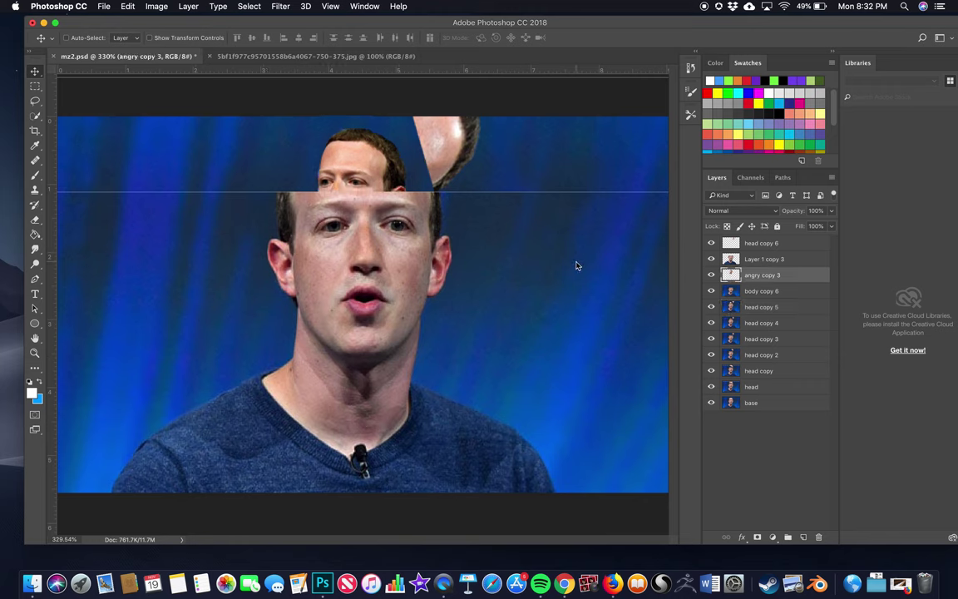
key(Up)
key(Up)
key(Up)
key(Up)
key(Up)
key(Up)
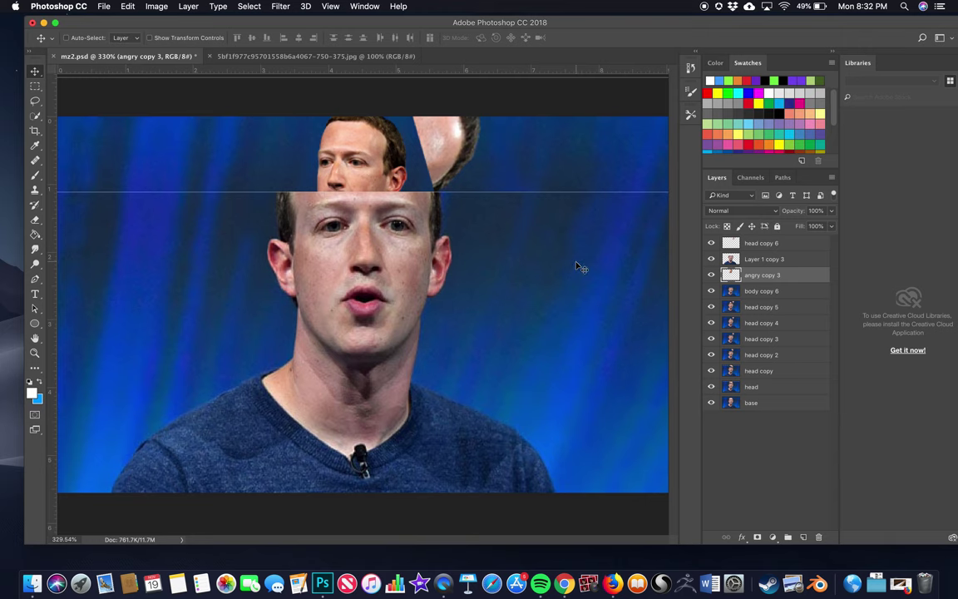
- Duplicate head copy 6 through body copy 6 and hide the new copies
click(754, 246)
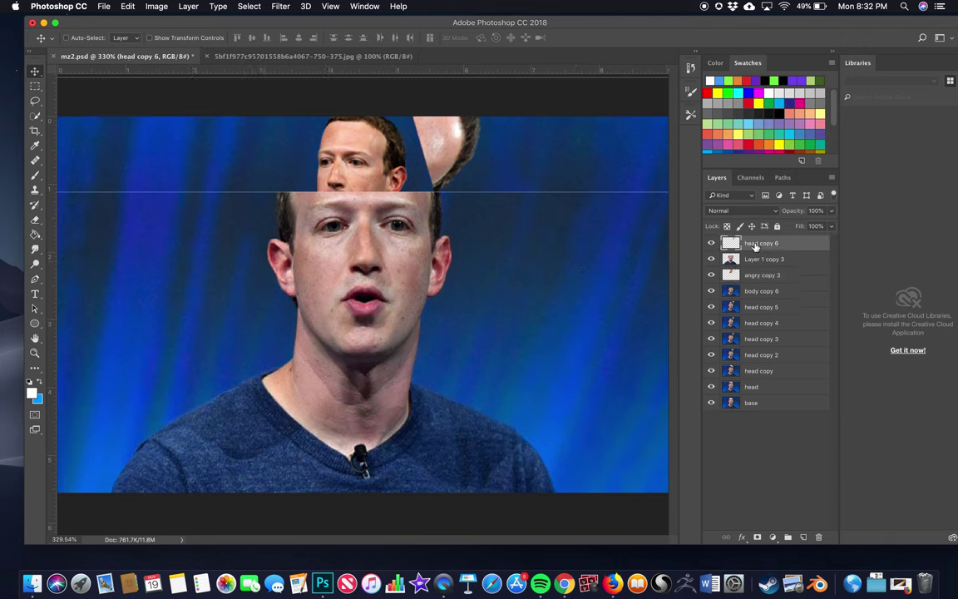
shift+click(753, 291)
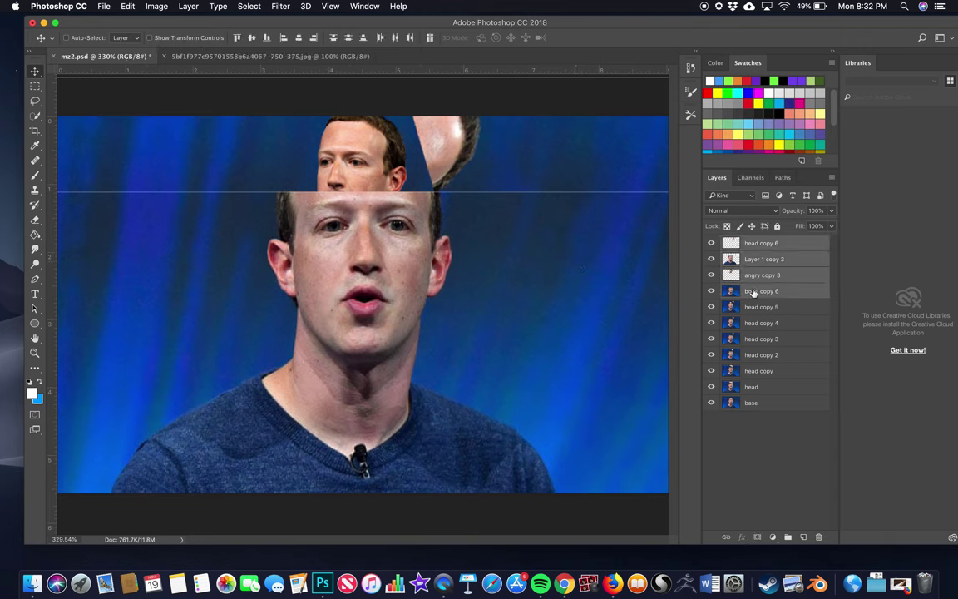
click(832, 177)
click(740, 214)
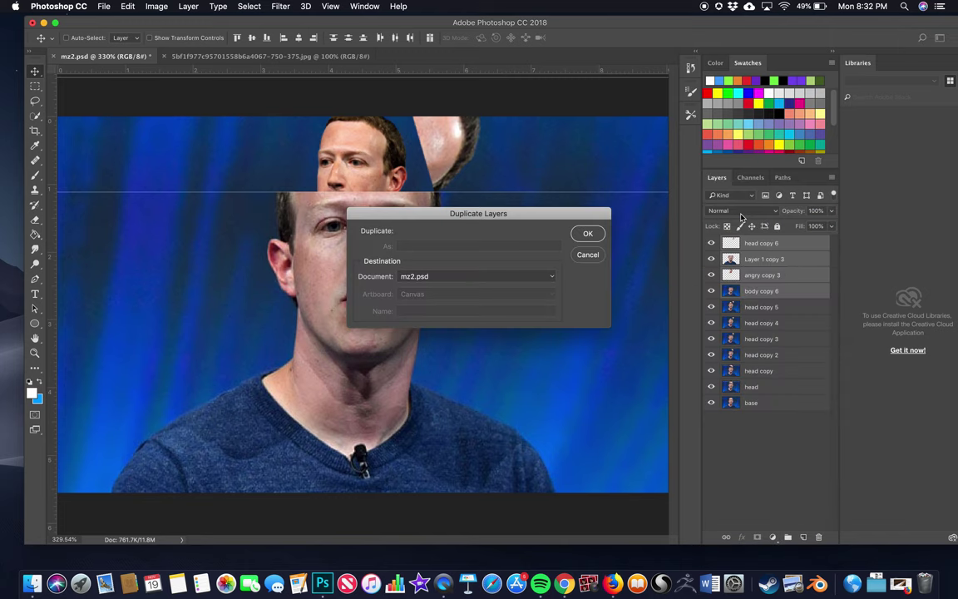
click(586, 236)
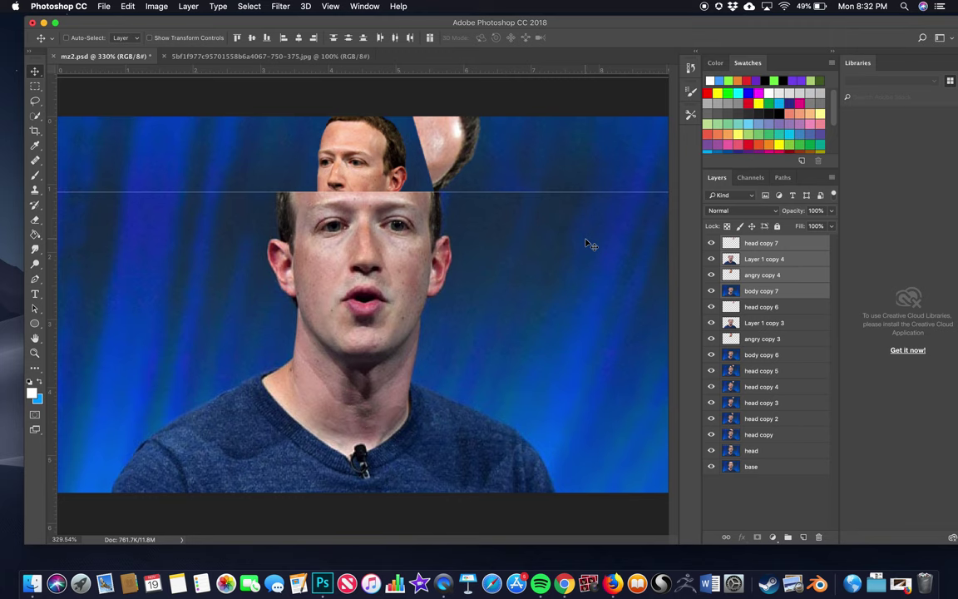
drag(711, 243, 711, 290)
- Merge head copy 6 through body copy 6 into one layer and show the copies again
click(768, 307)
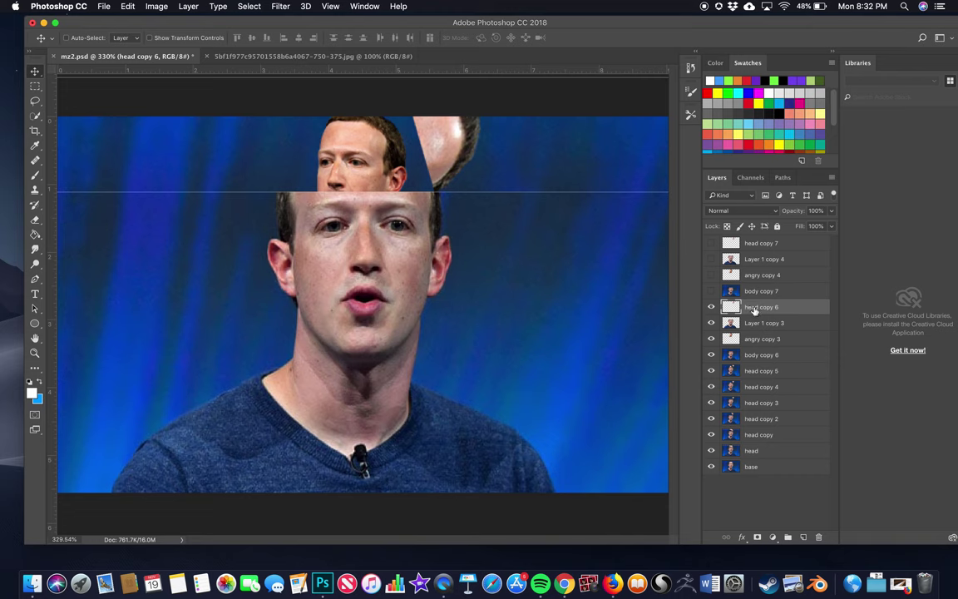
shift+click(751, 355)
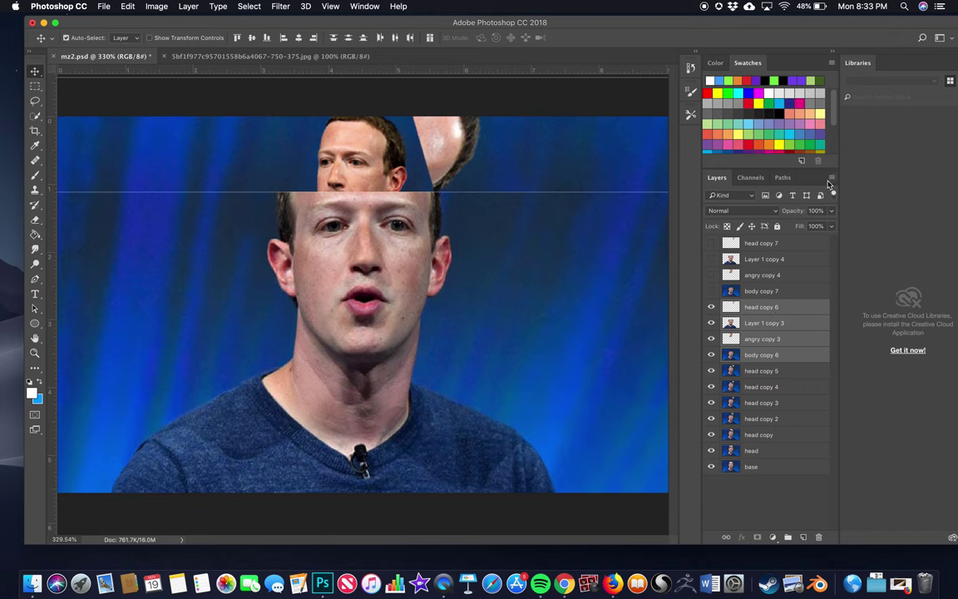
key(super+e)
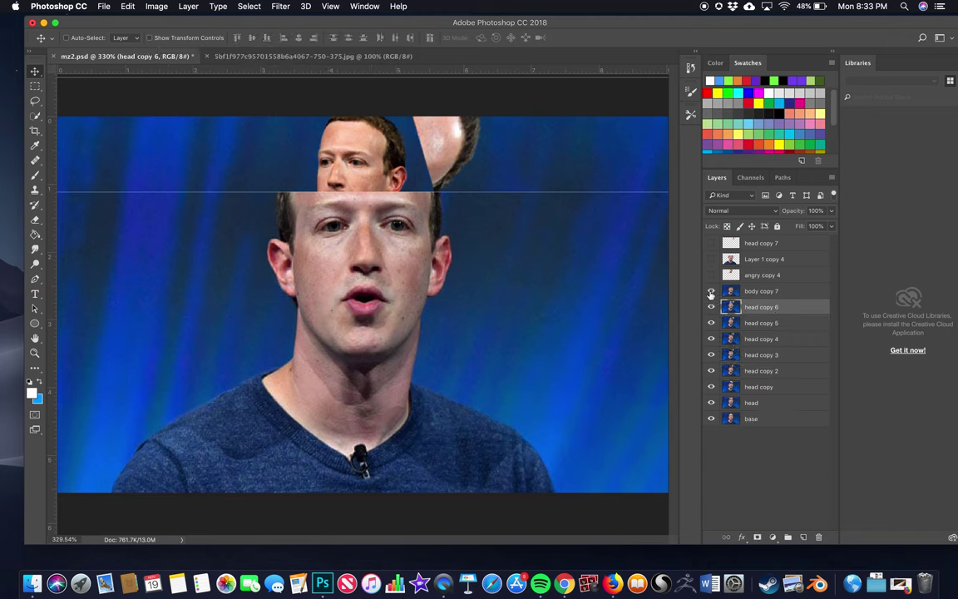
drag(712, 293, 712, 252)
- Duplicate head copy 7 through body copy 7 and hide the new copies
click(754, 277)
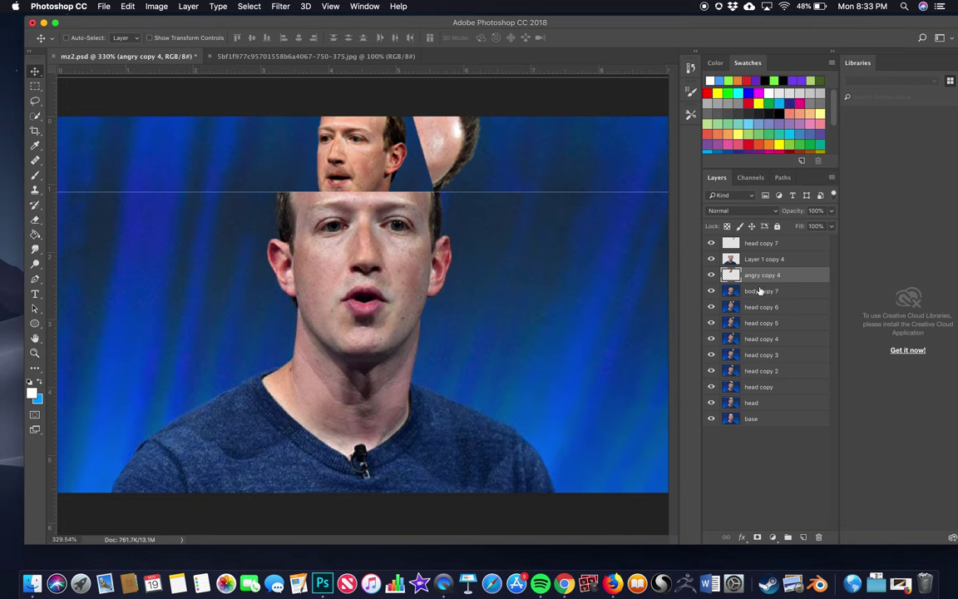
click(764, 245)
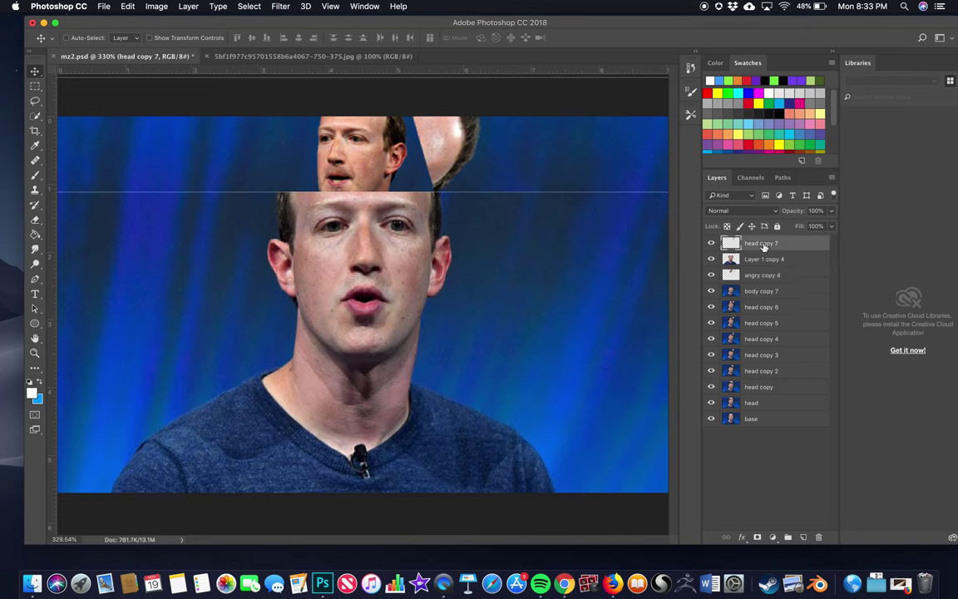
shift+click(756, 293)
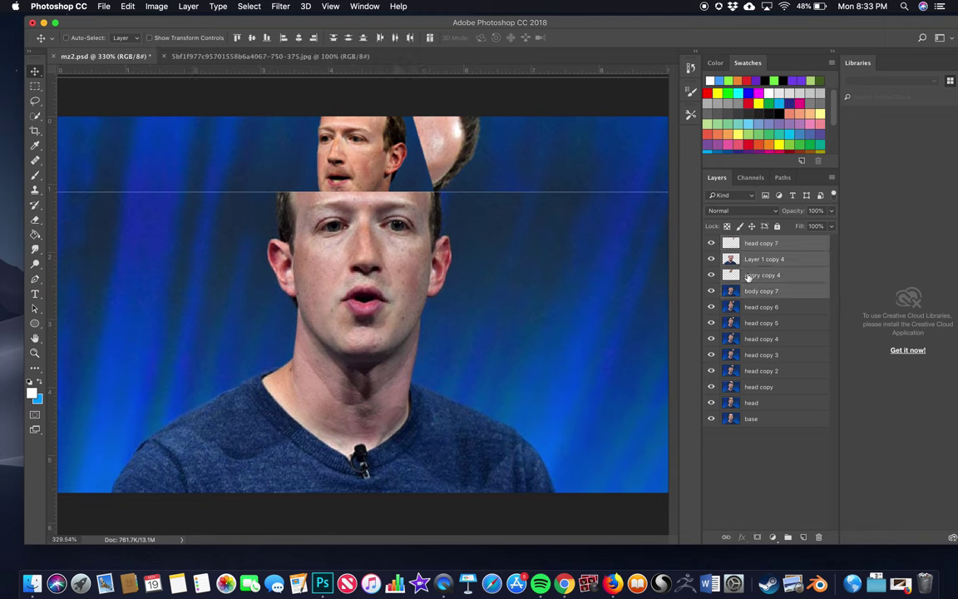
click(832, 178)
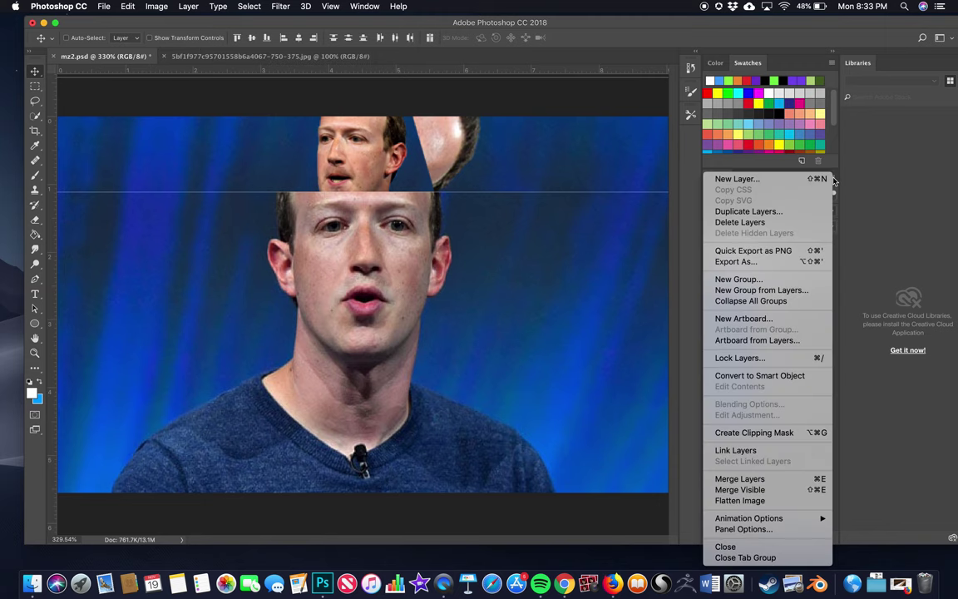
click(775, 211)
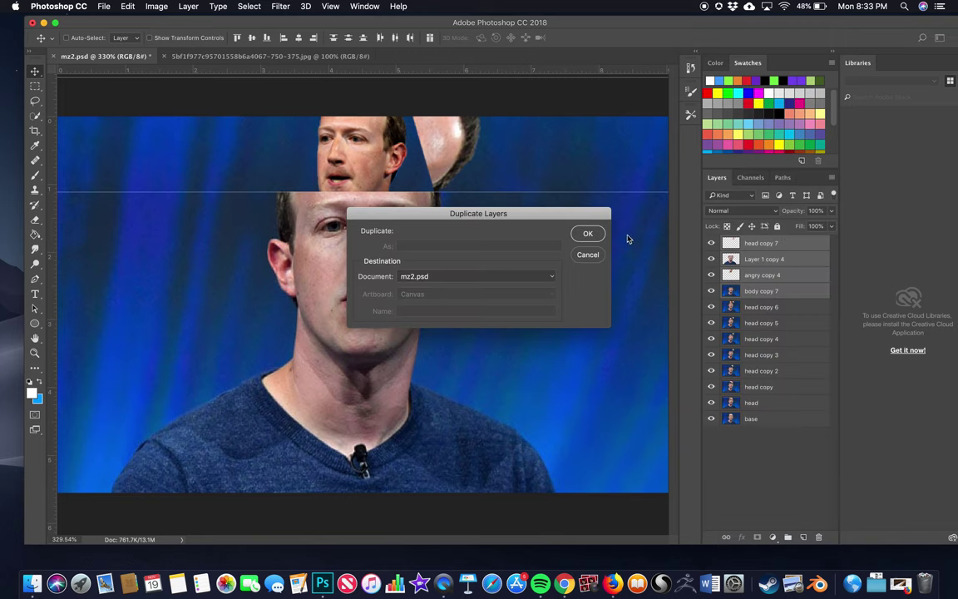
click(588, 235)
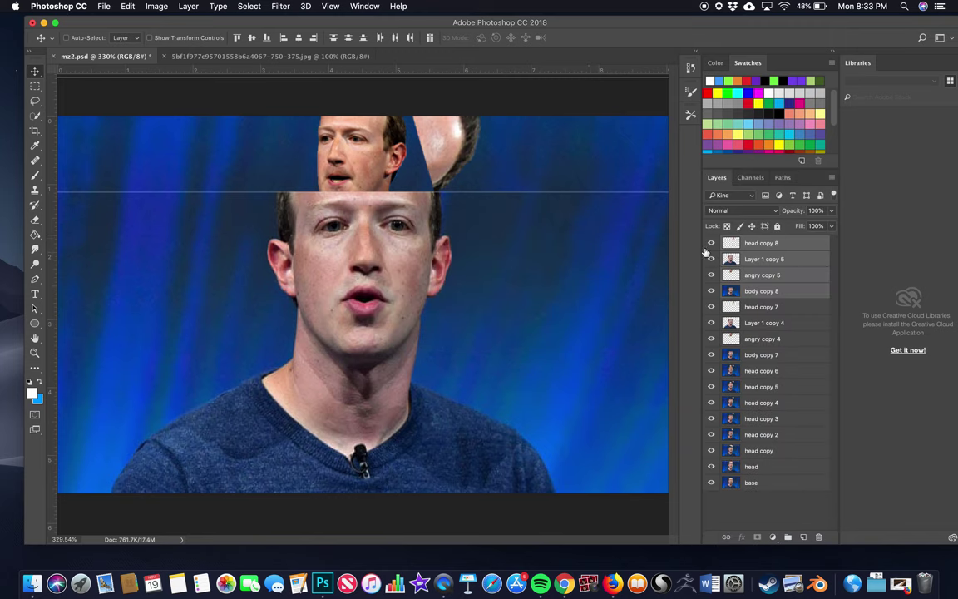
drag(710, 243, 711, 302)
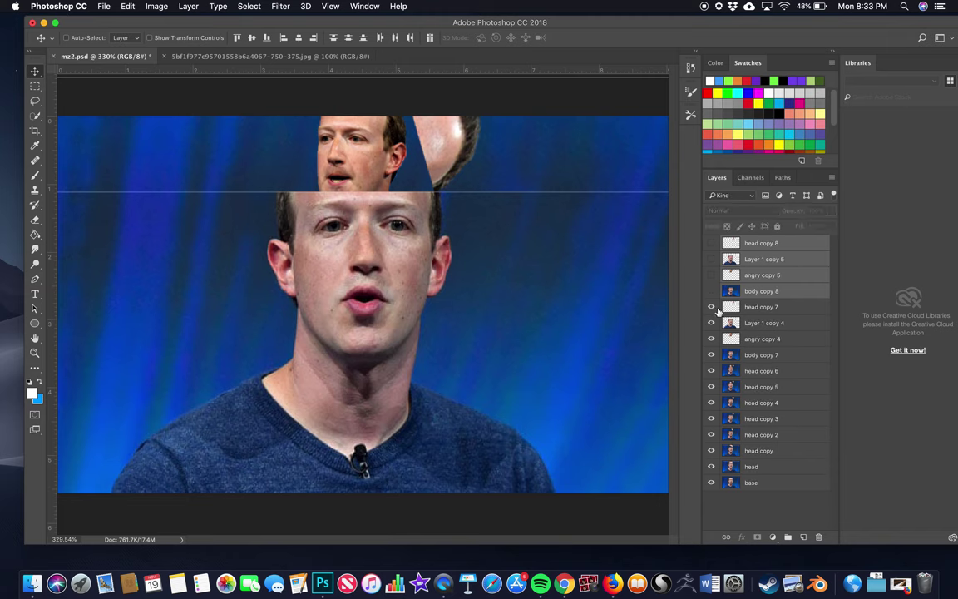
- Merge the four original layers into head copy 7 and show the duplicates again
click(762, 309)
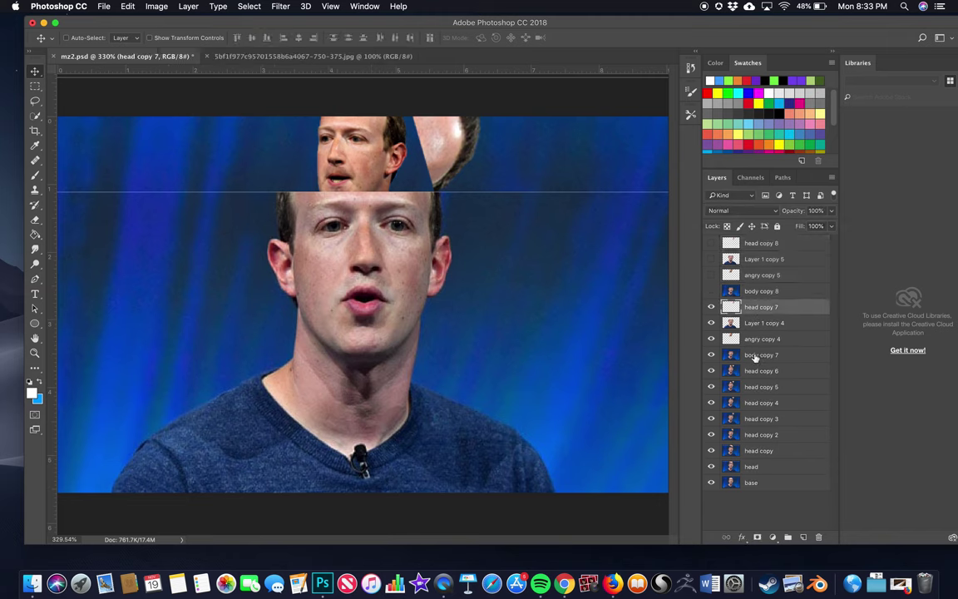
shift+click(754, 357)
key(super+e)
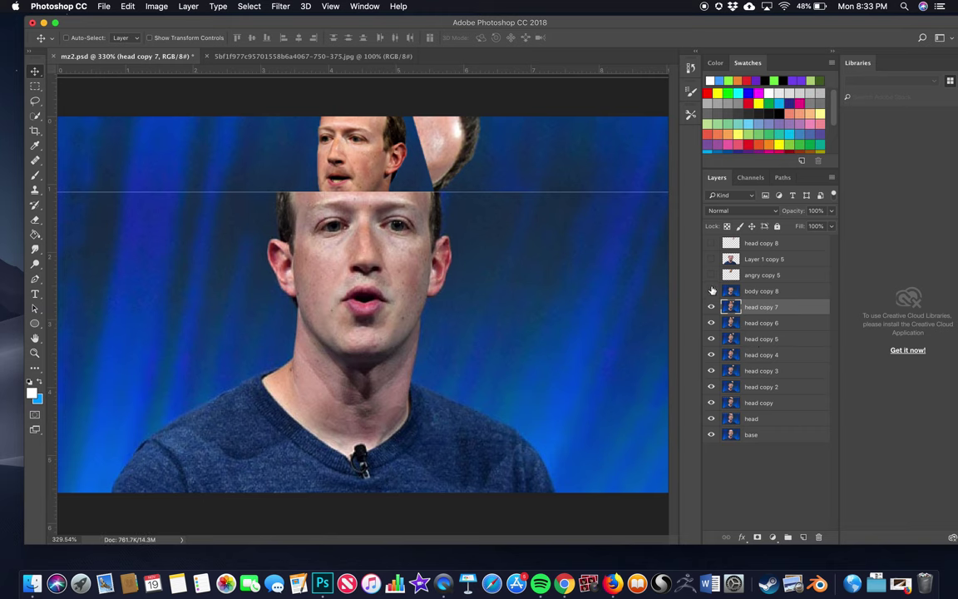
drag(711, 289, 712, 249)
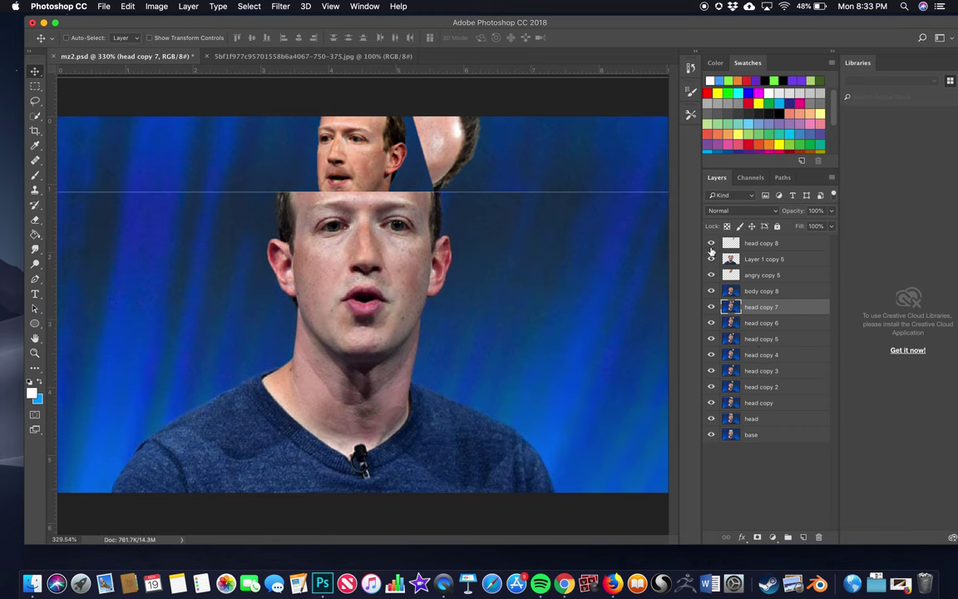
click(757, 275)
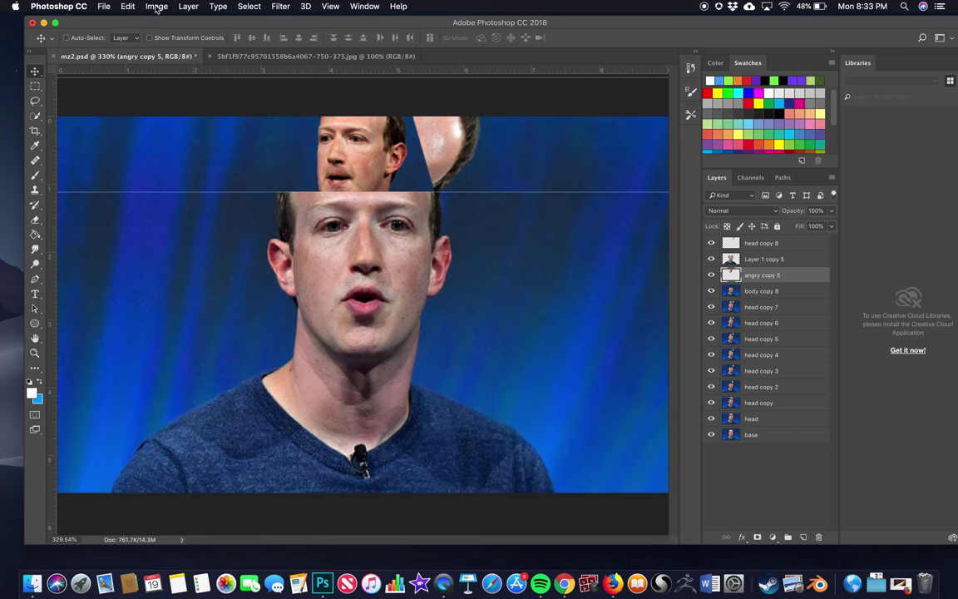
- Flip the angry copy 5 face horizontally via Edit > Transform
click(128, 6)
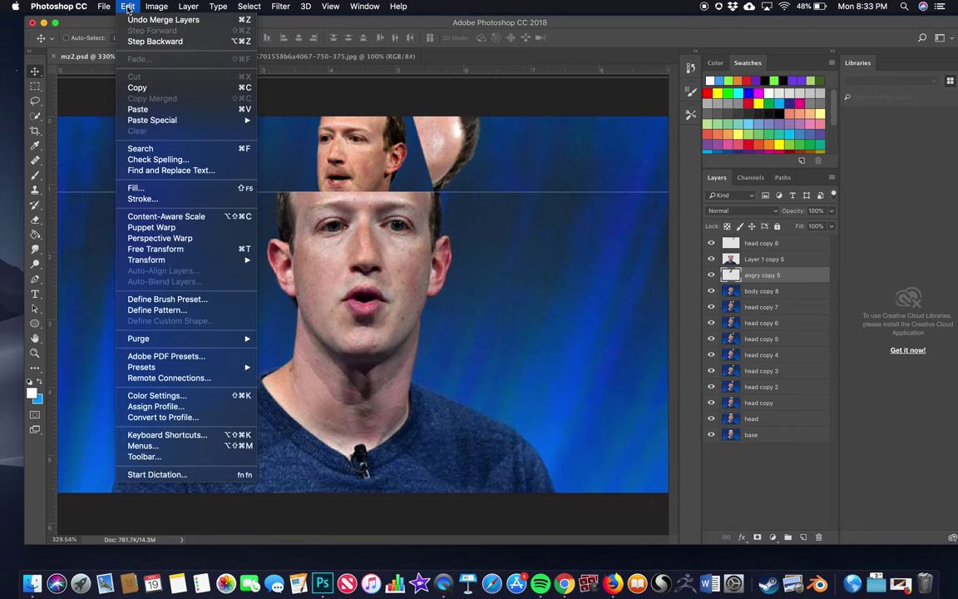
mouse_move(155, 263)
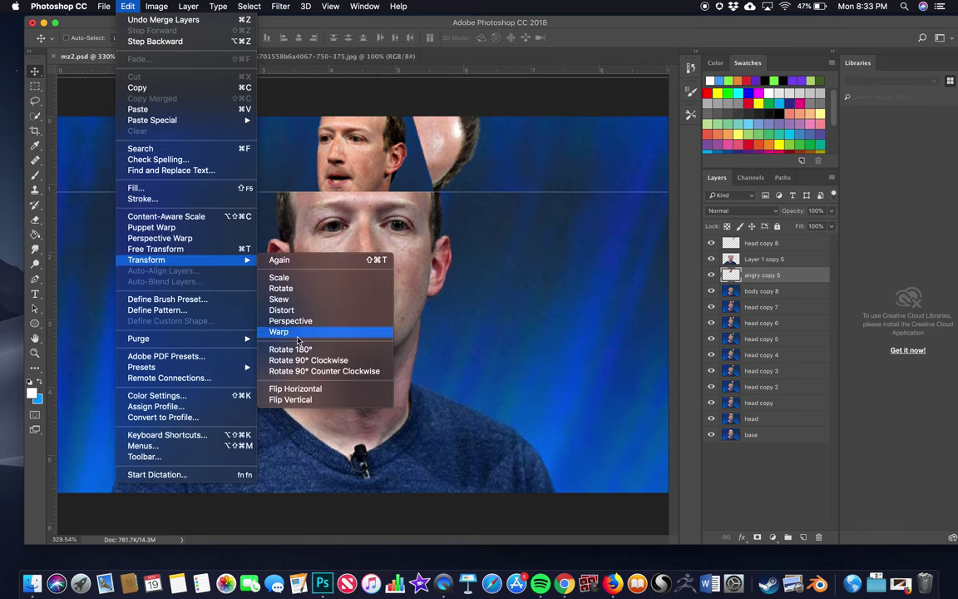
click(296, 388)
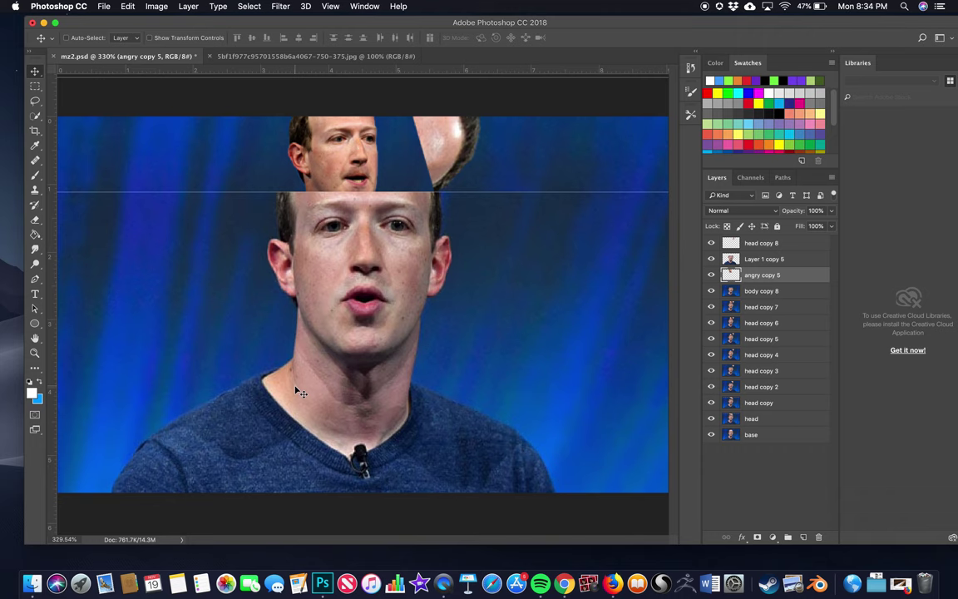
- Duplicate head copy 8 through body copy 8 and hide the new copies
click(761, 246)
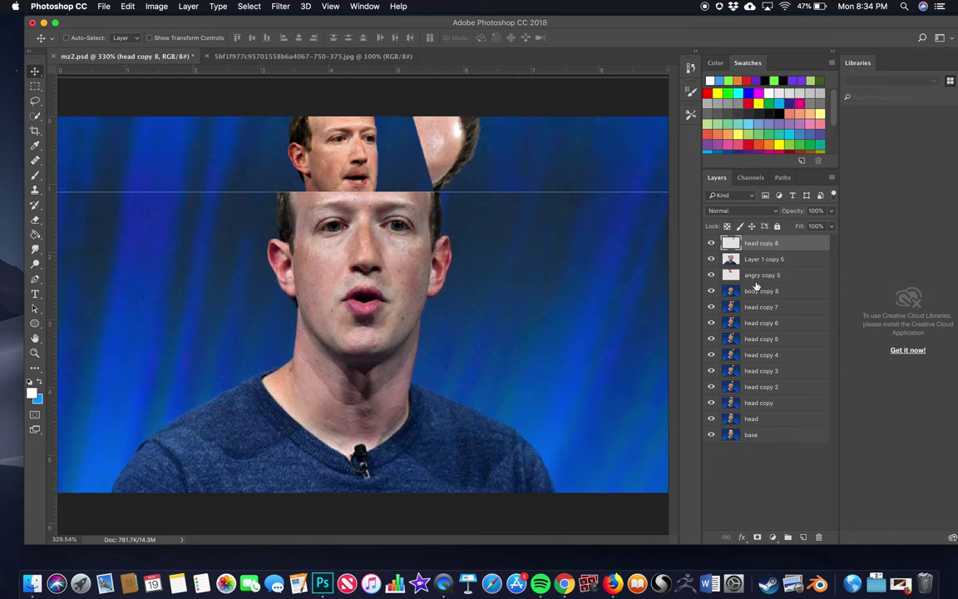
shift+click(754, 292)
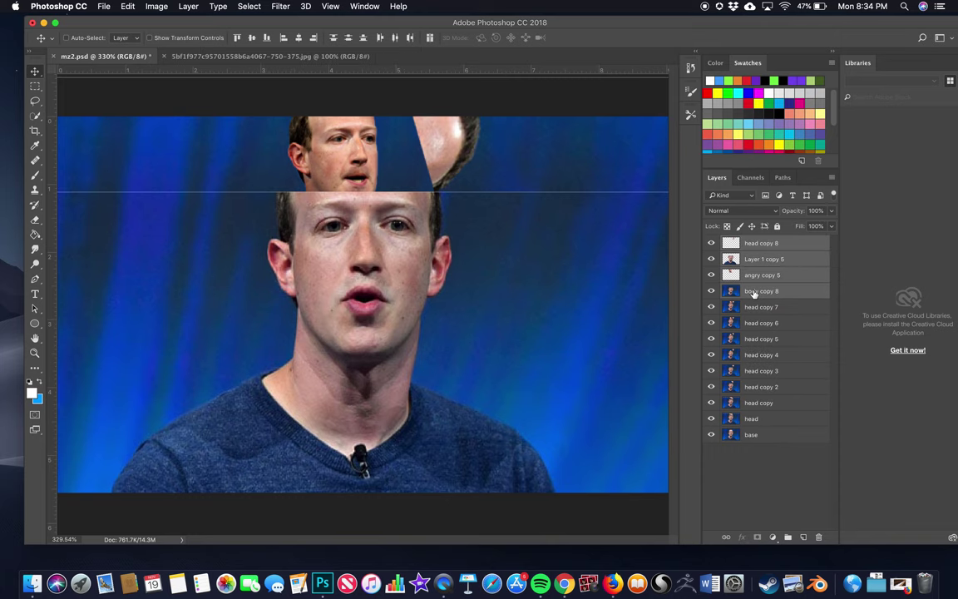
click(831, 178)
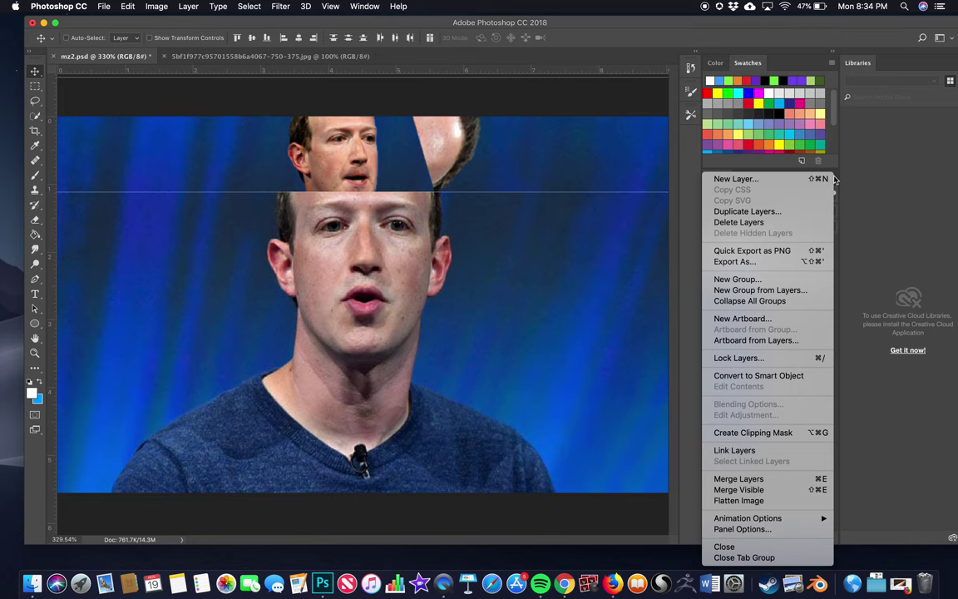
click(778, 211)
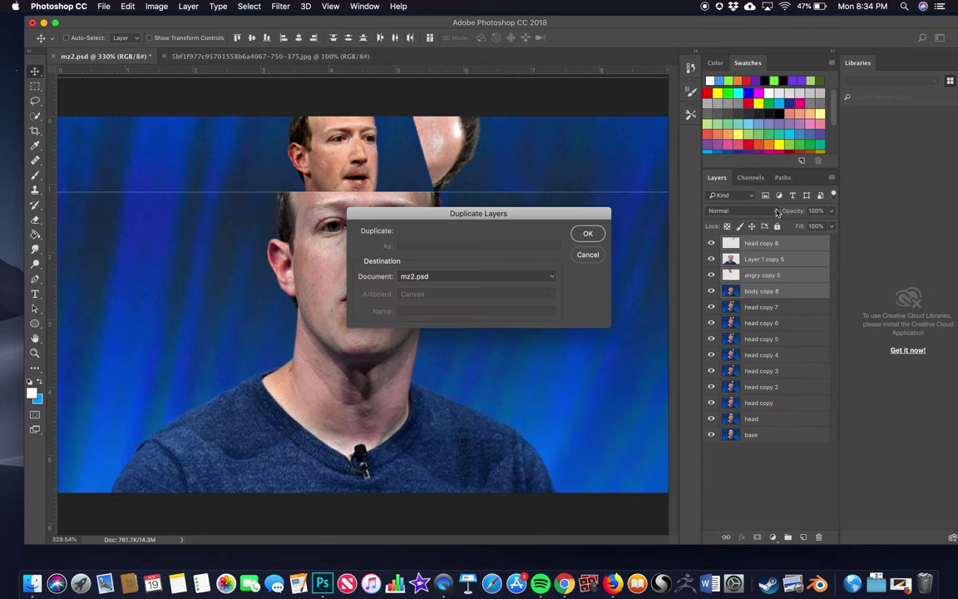
click(587, 235)
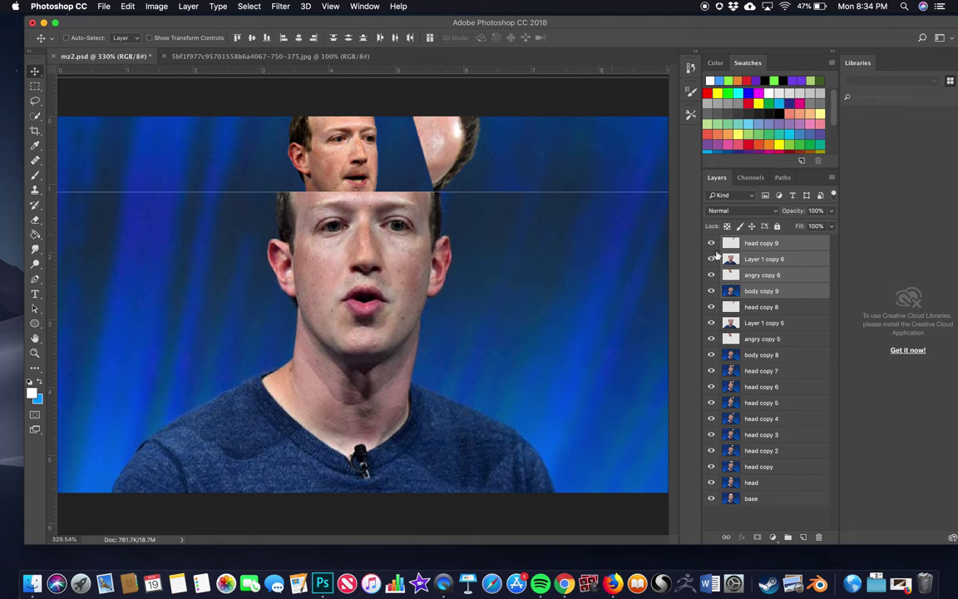
drag(712, 243, 712, 291)
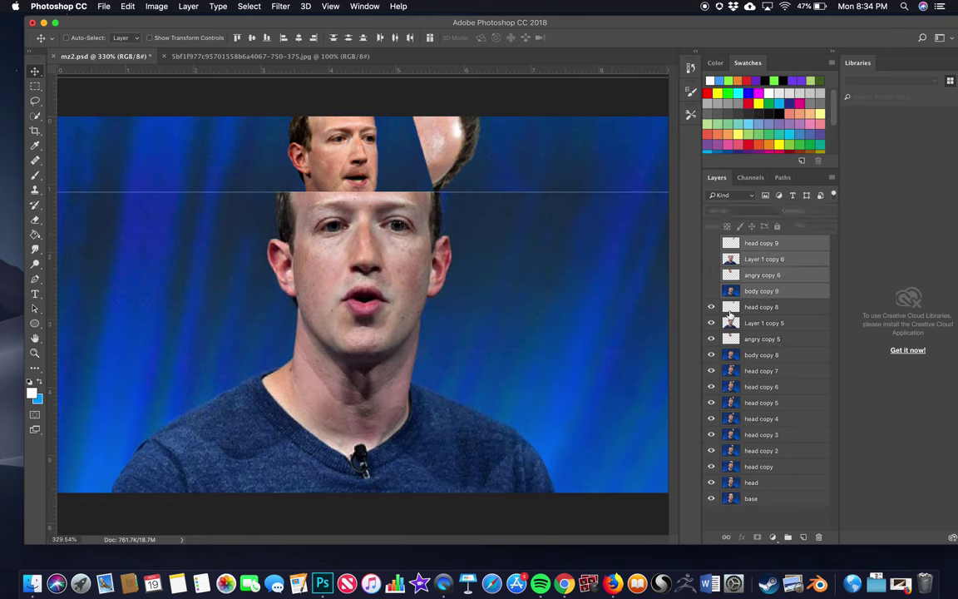
- Select head copy 8 through body copy 8 and turn the top copies back on
click(761, 307)
shift+click(748, 358)
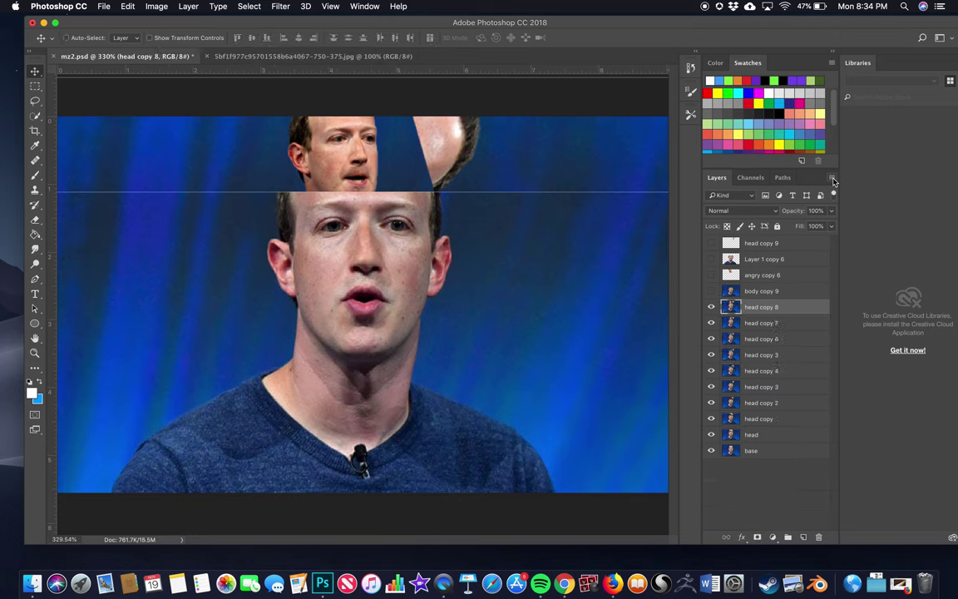
click(711, 291)
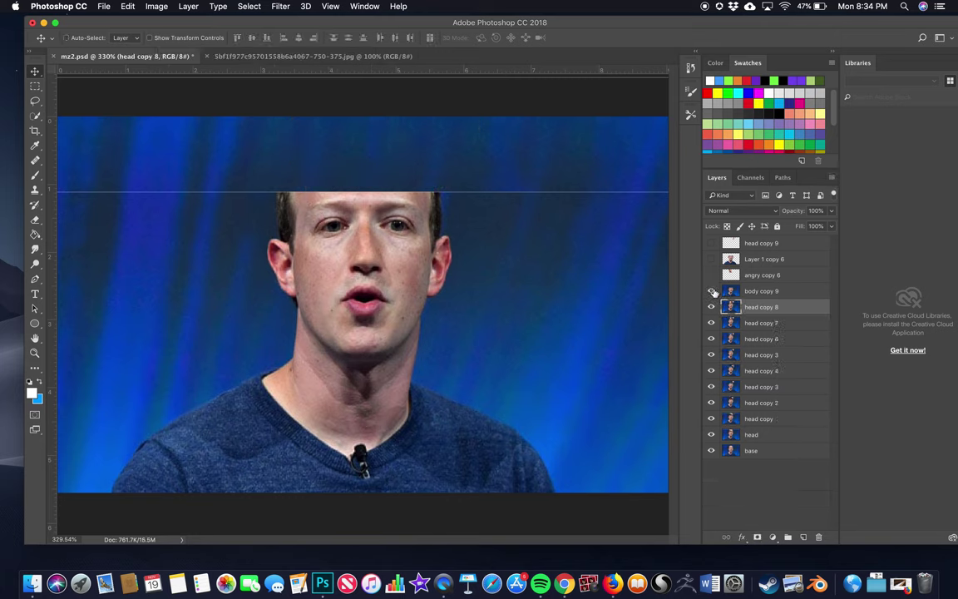
click(711, 274)
- Hide the top copies and flick head copy 8 and head copy 7 on and off to compare frames
click(711, 259)
click(711, 243)
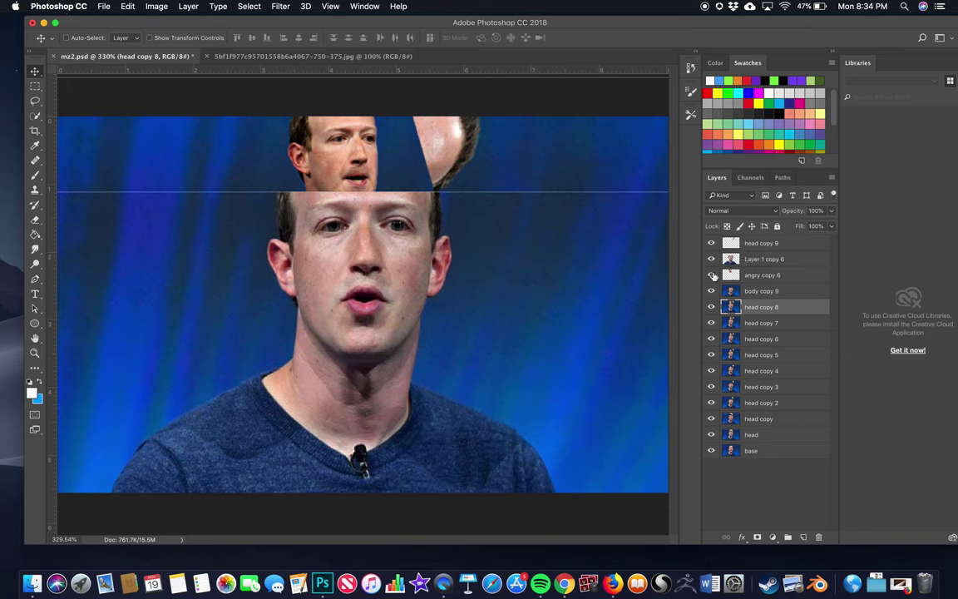
drag(713, 276, 720, 307)
click(712, 307)
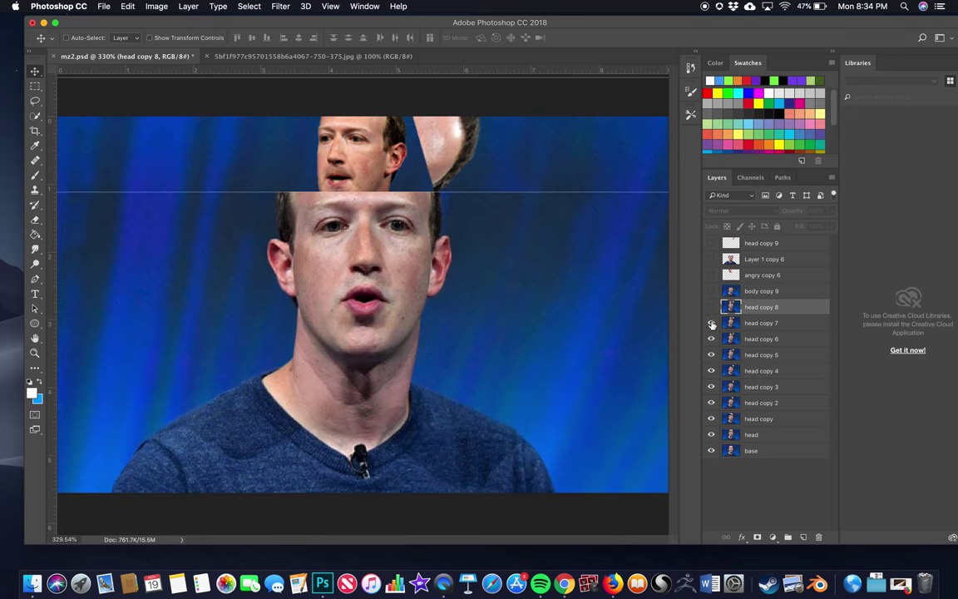
click(712, 323)
click(712, 307)
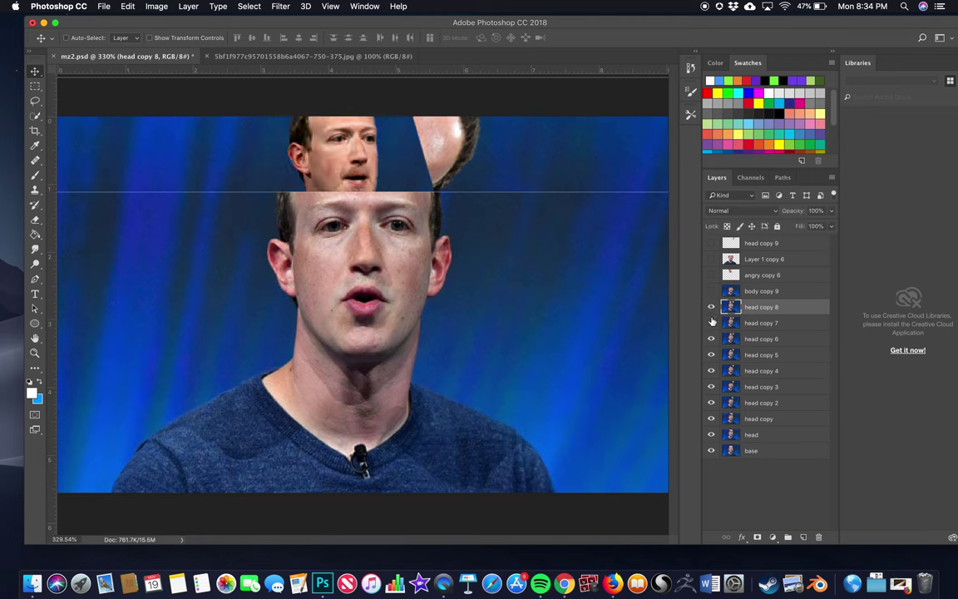
click(712, 307)
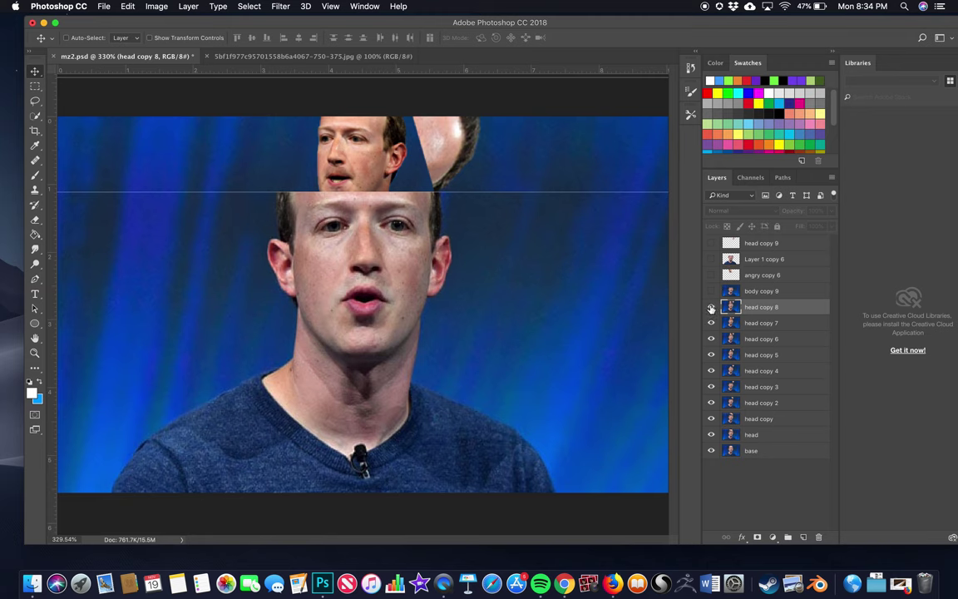
click(712, 307)
click(712, 307)
click(712, 307)
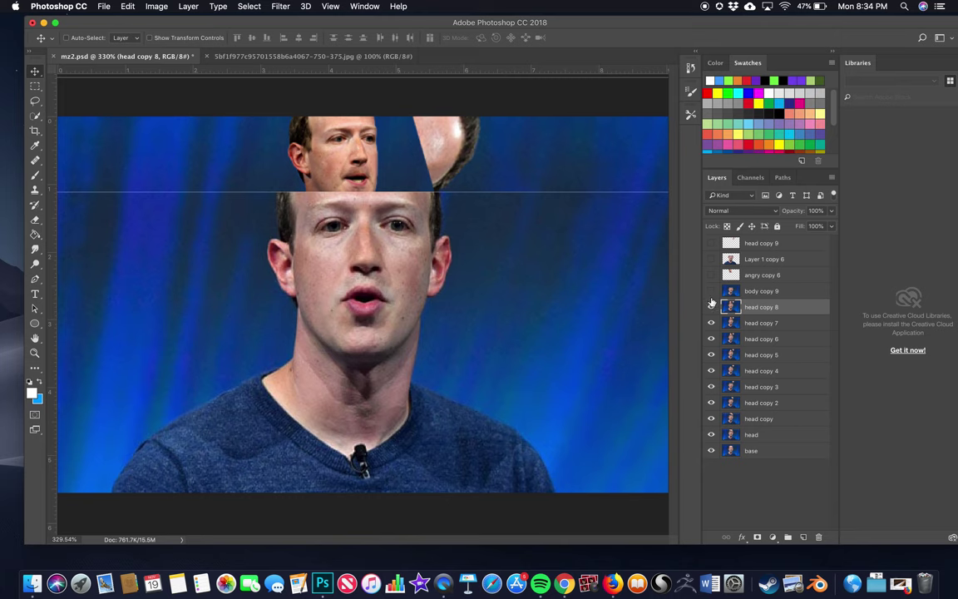
click(712, 307)
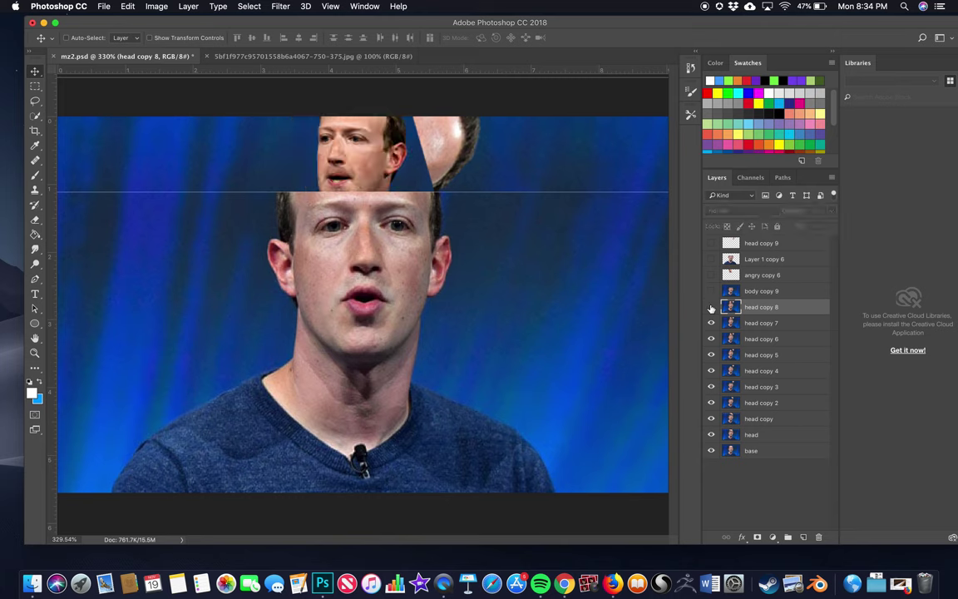
click(711, 308)
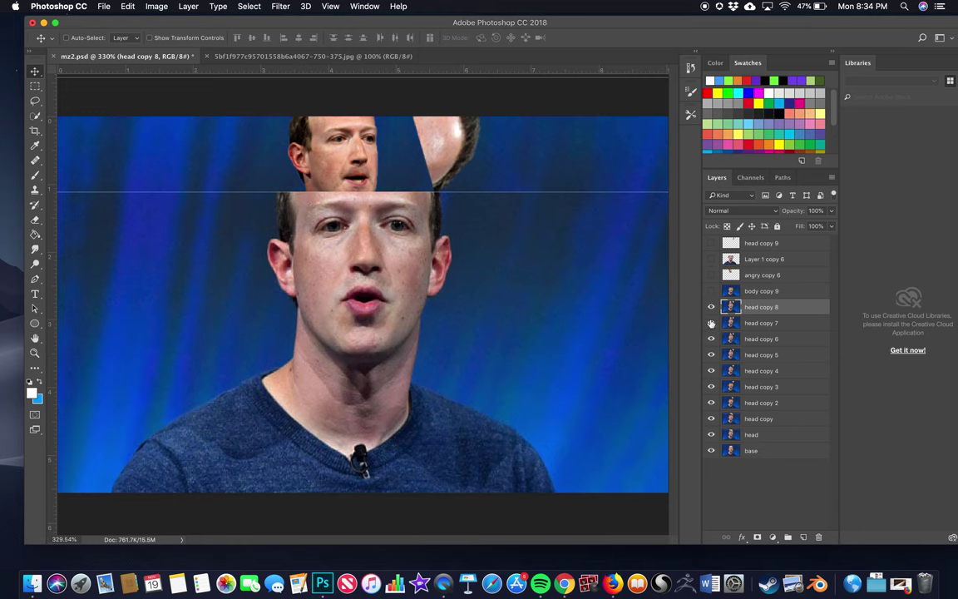
click(712, 308)
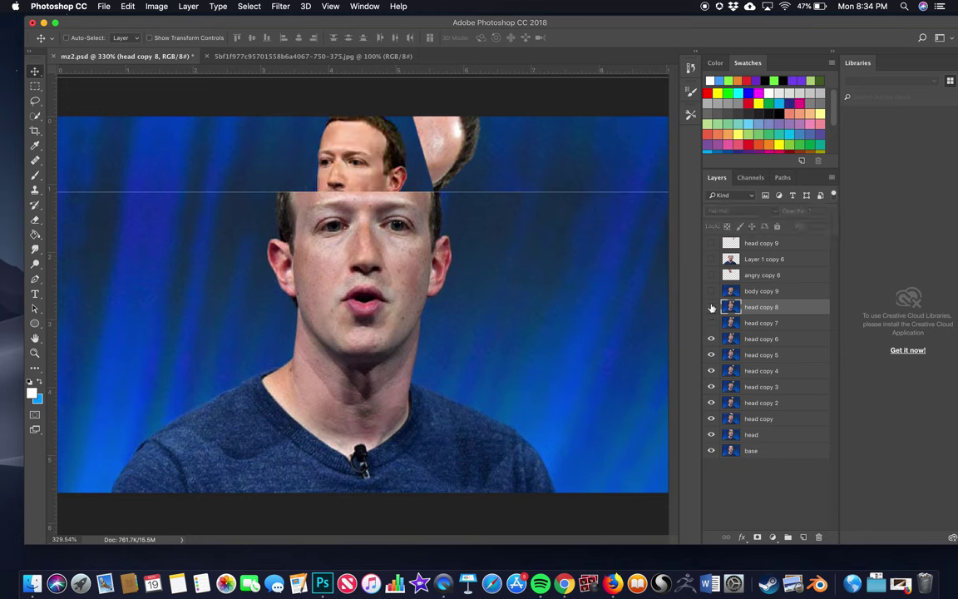
click(712, 323)
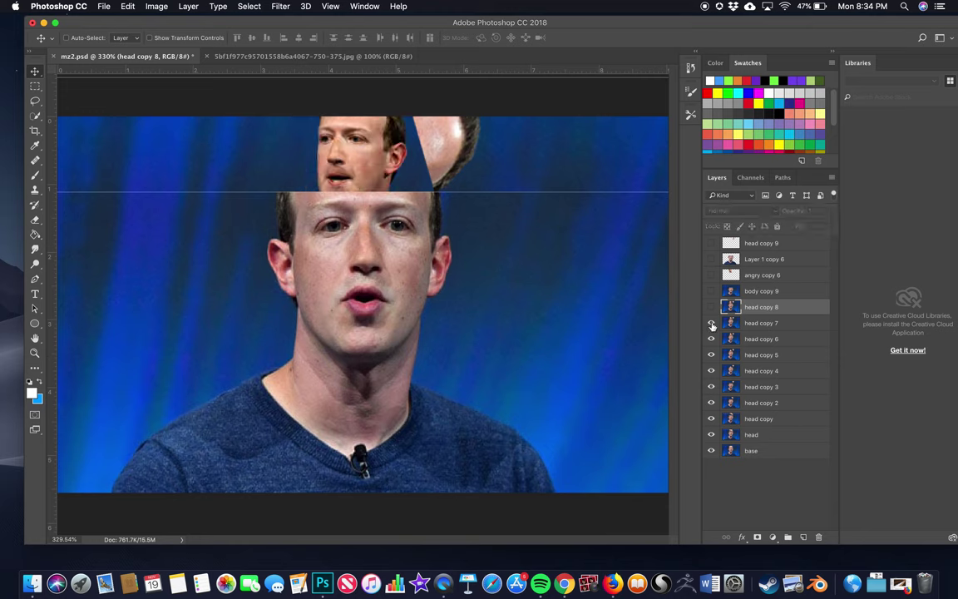
click(712, 323)
click(712, 307)
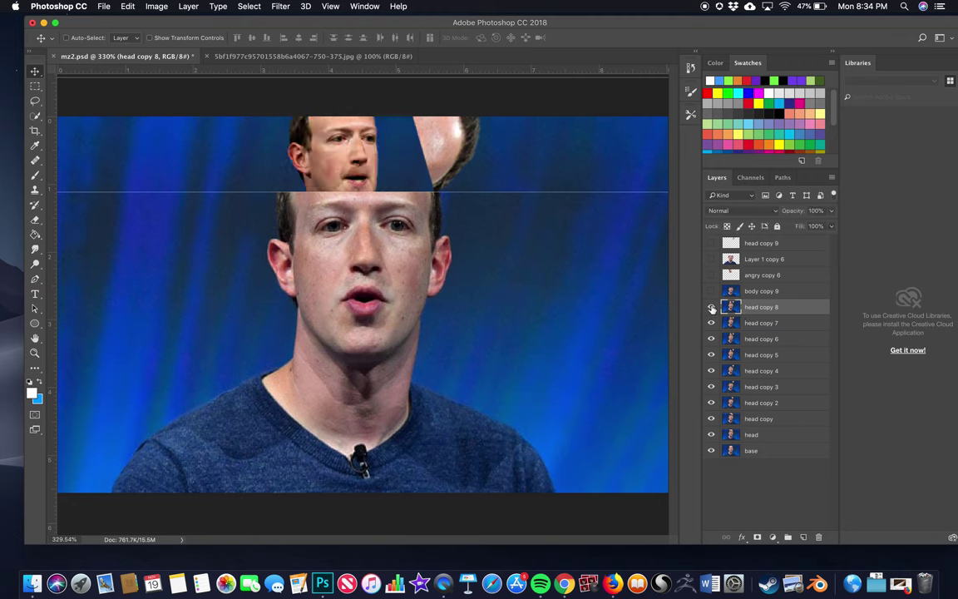
click(712, 308)
click(712, 308)
click(712, 308)
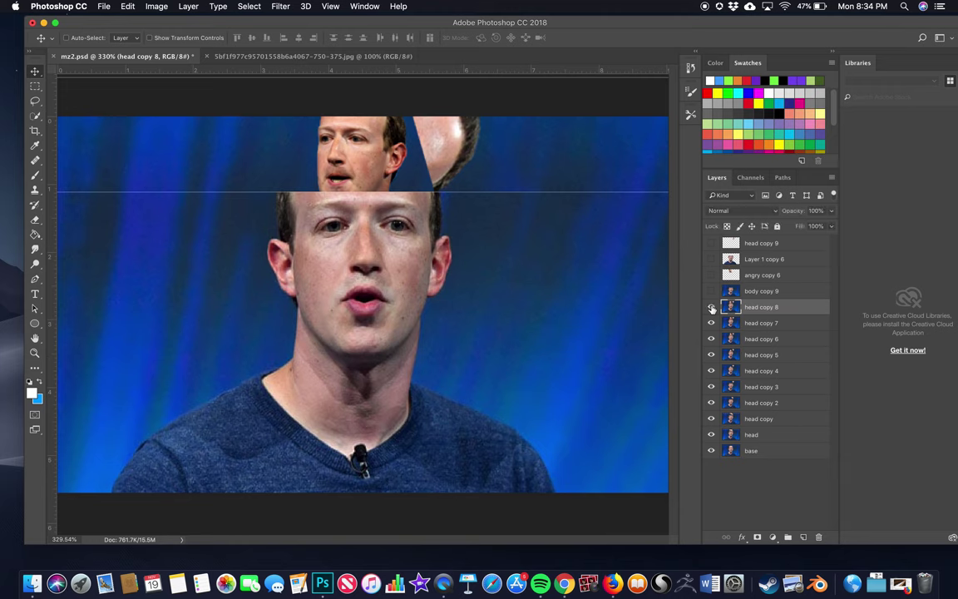
click(712, 307)
click(712, 308)
click(712, 307)
click(712, 308)
click(712, 307)
click(712, 309)
click(712, 308)
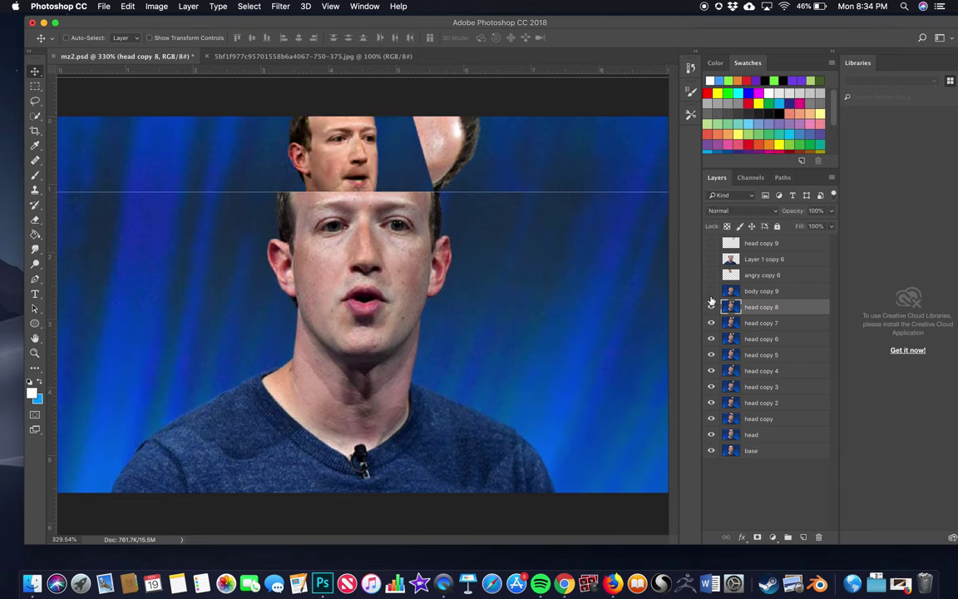
- Briefly show head copy 9 through body copy 9, then hide them again
click(748, 291)
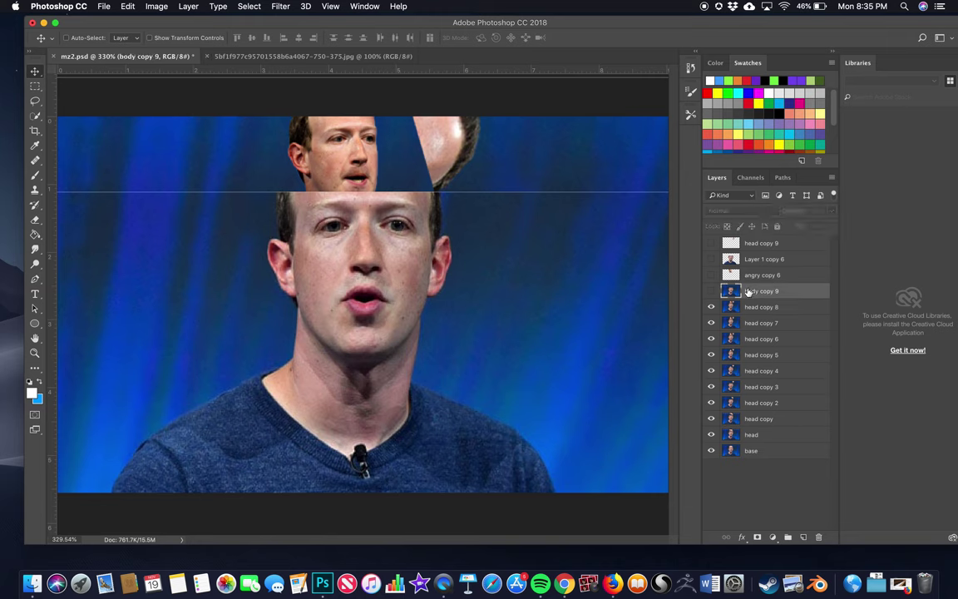
click(711, 291)
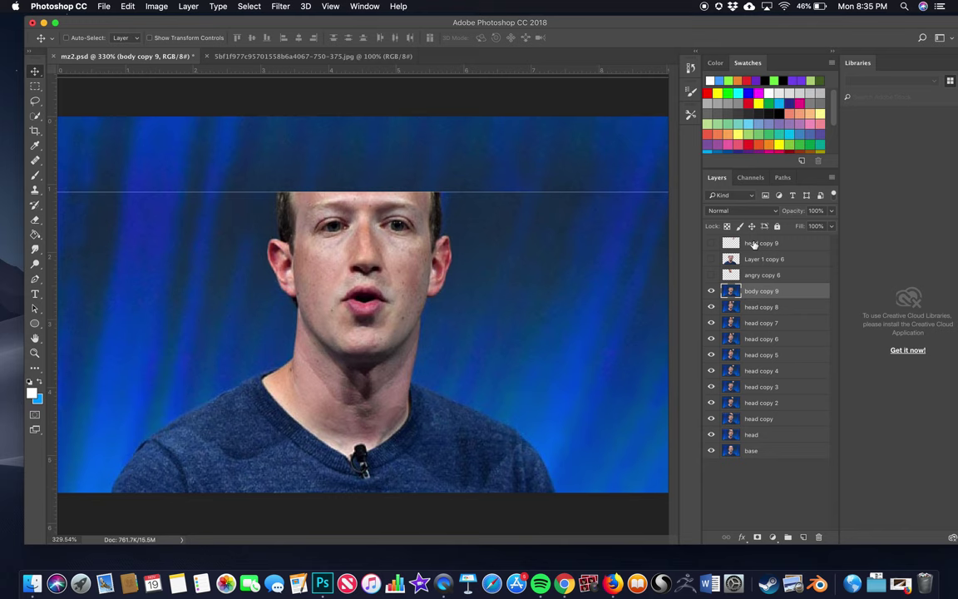
shift+click(753, 243)
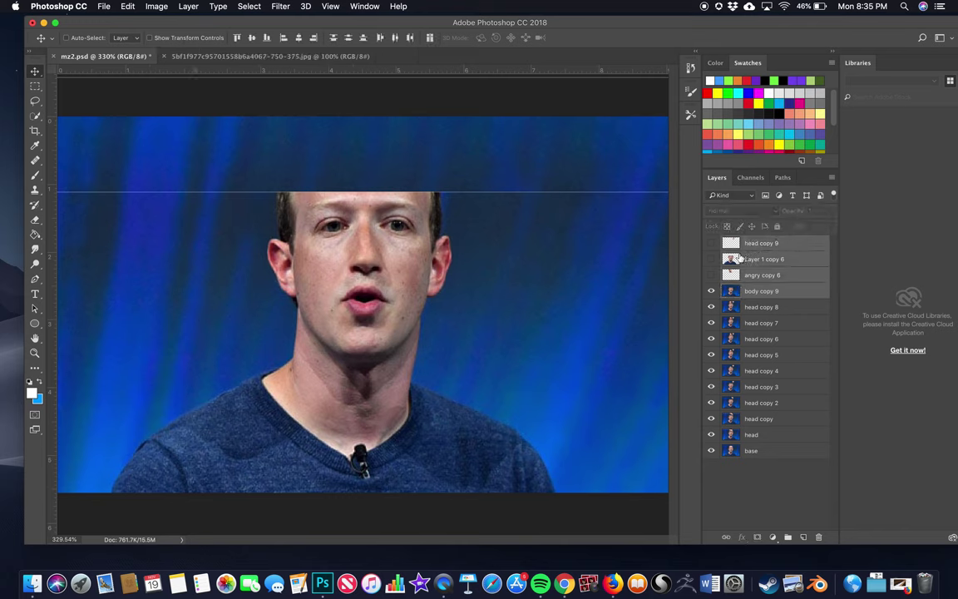
drag(711, 243, 711, 275)
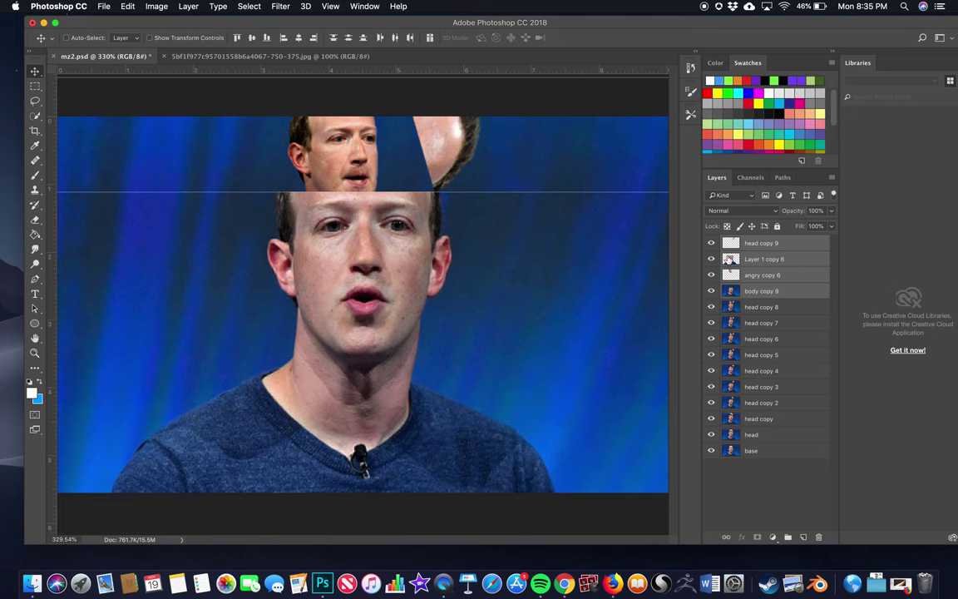
click(738, 277)
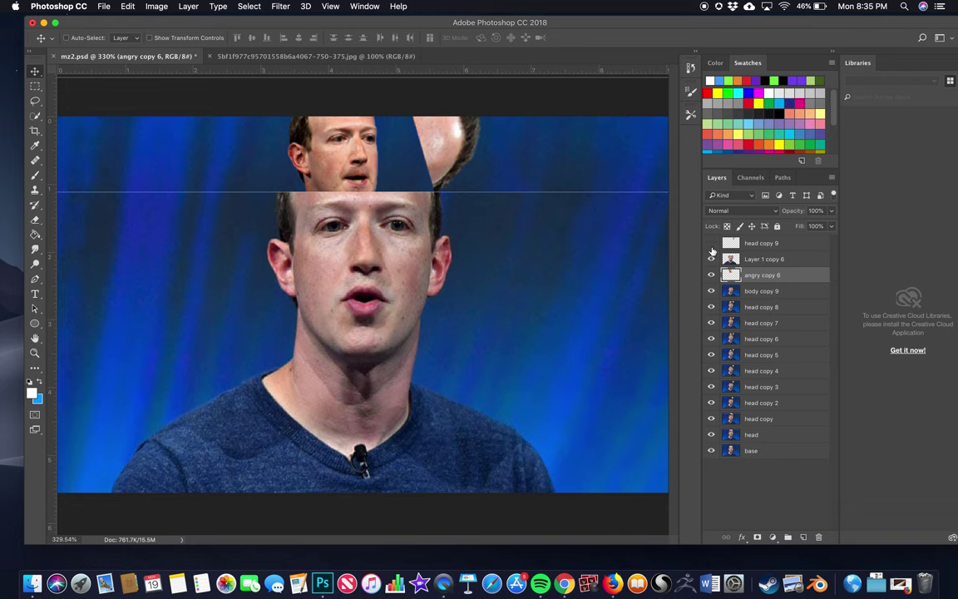
drag(712, 242, 712, 278)
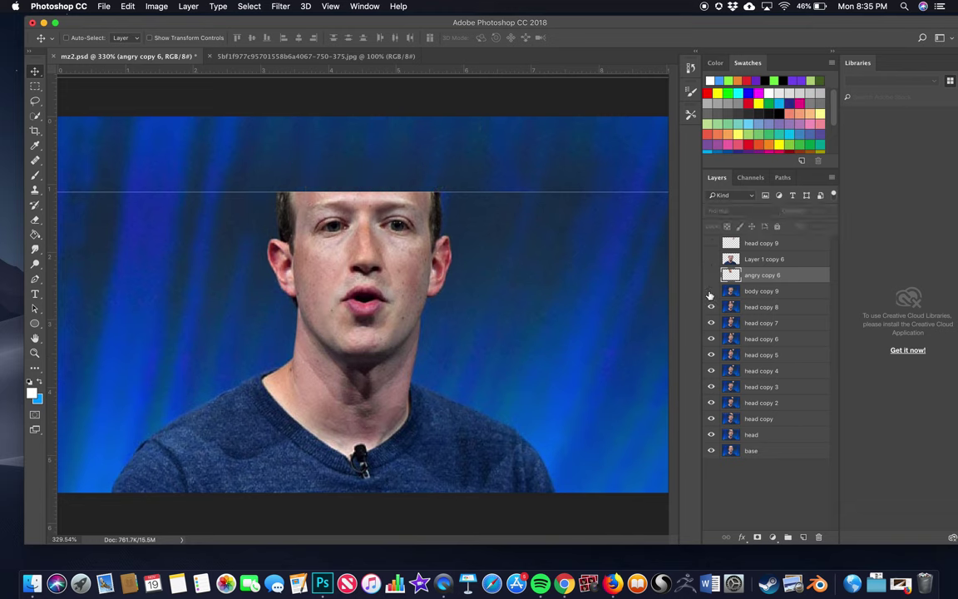
click(711, 289)
- Hide and re-show head copy 8 and head copy 7 to preview earlier frames
click(711, 307)
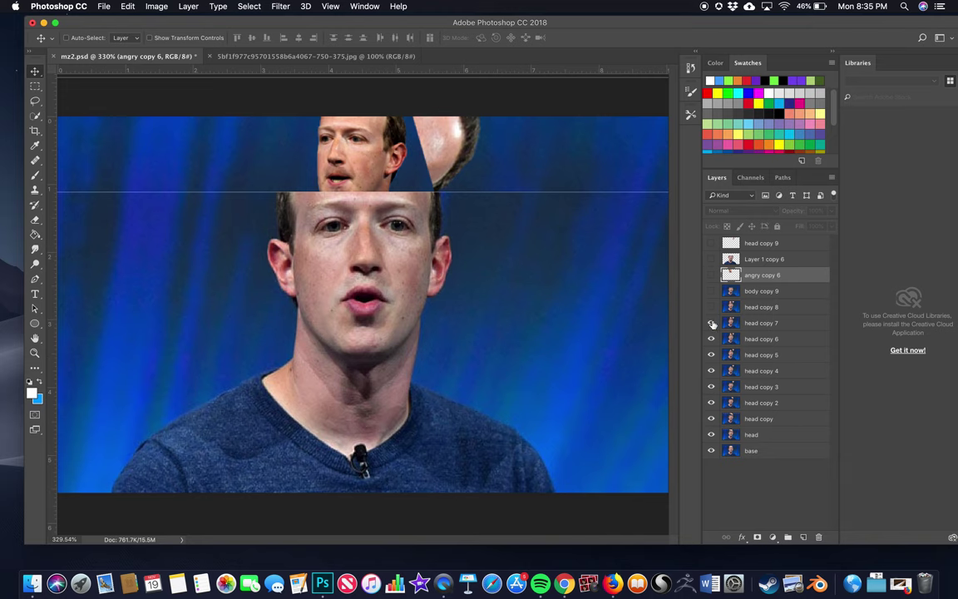
click(711, 323)
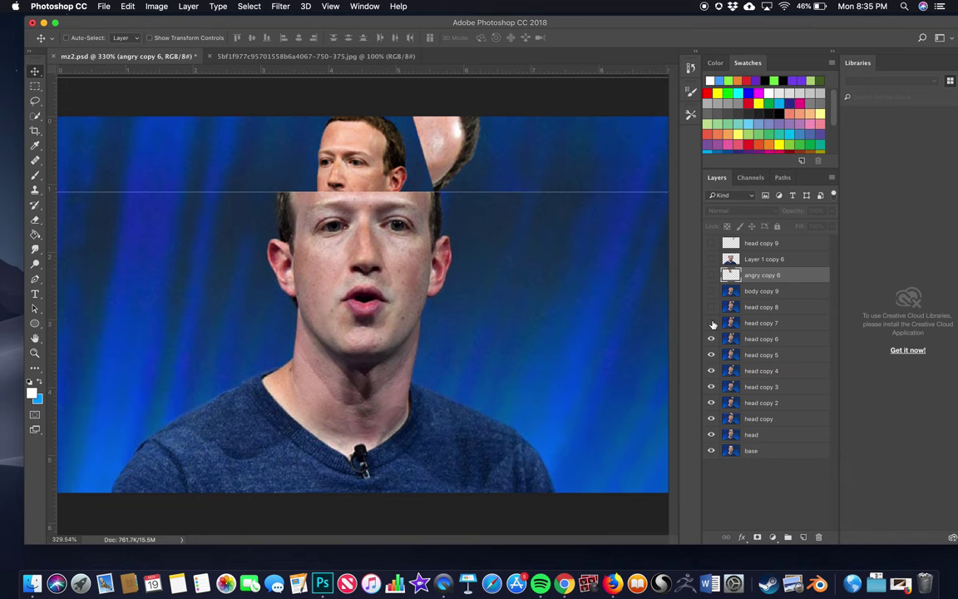
click(711, 323)
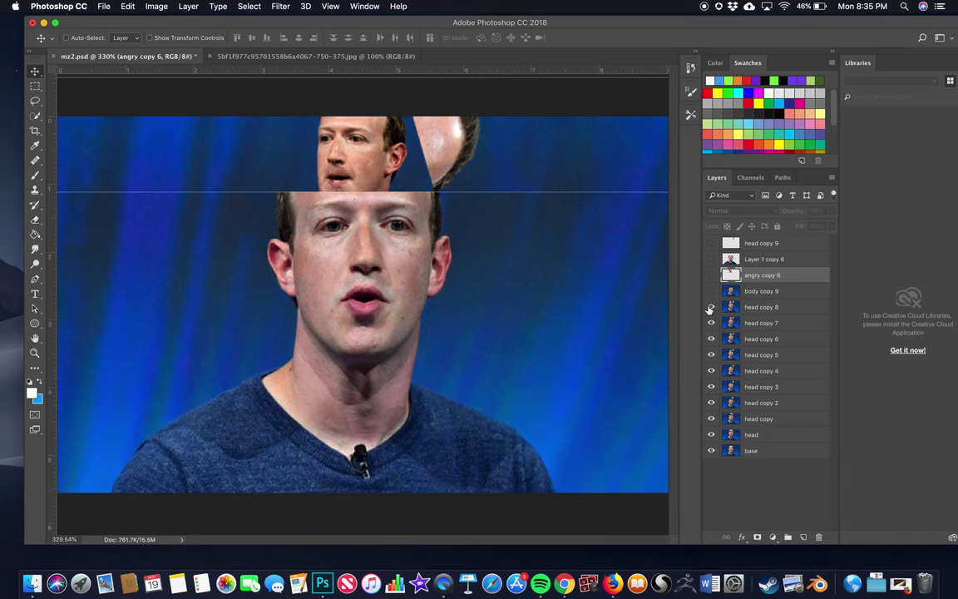
click(711, 307)
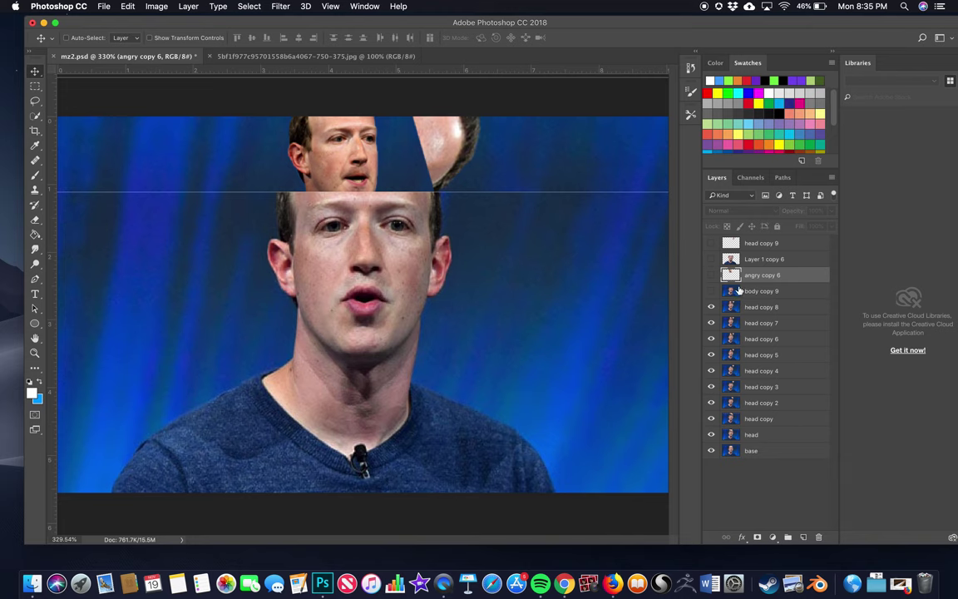
- Select the four unused layers head copy 9 through body copy 9
click(736, 291)
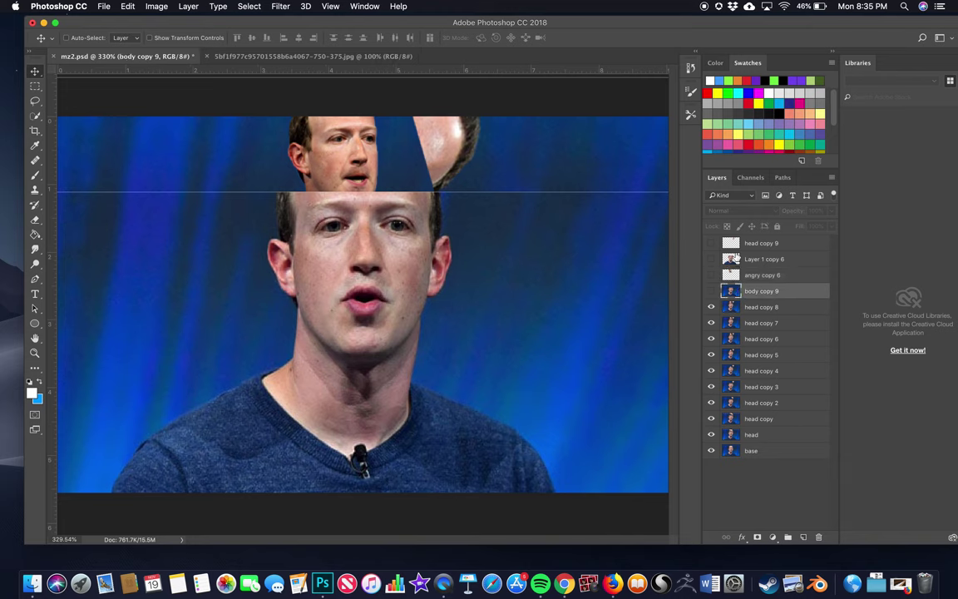
shift+click(737, 241)
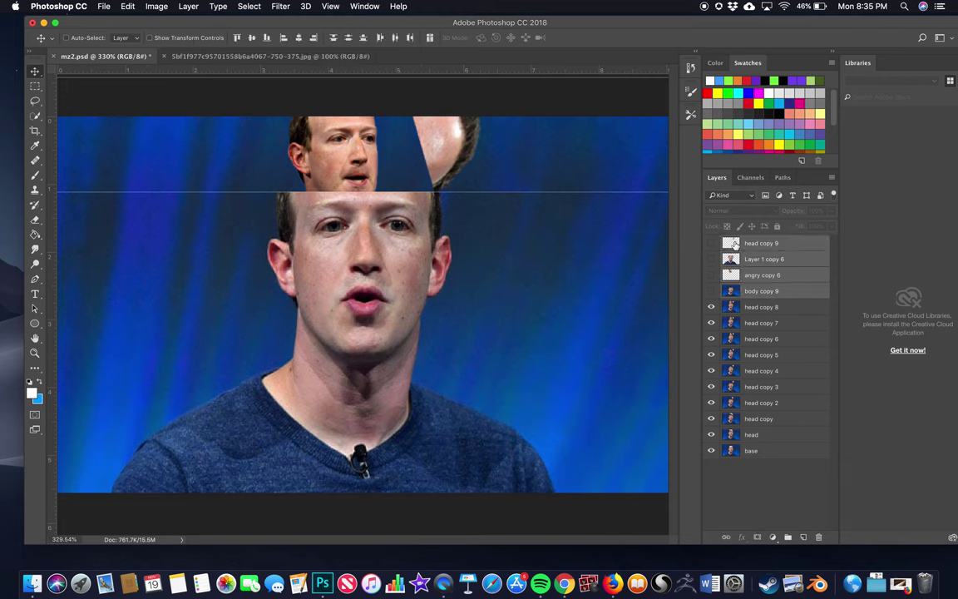
drag(739, 273, 765, 246)
click(157, 6)
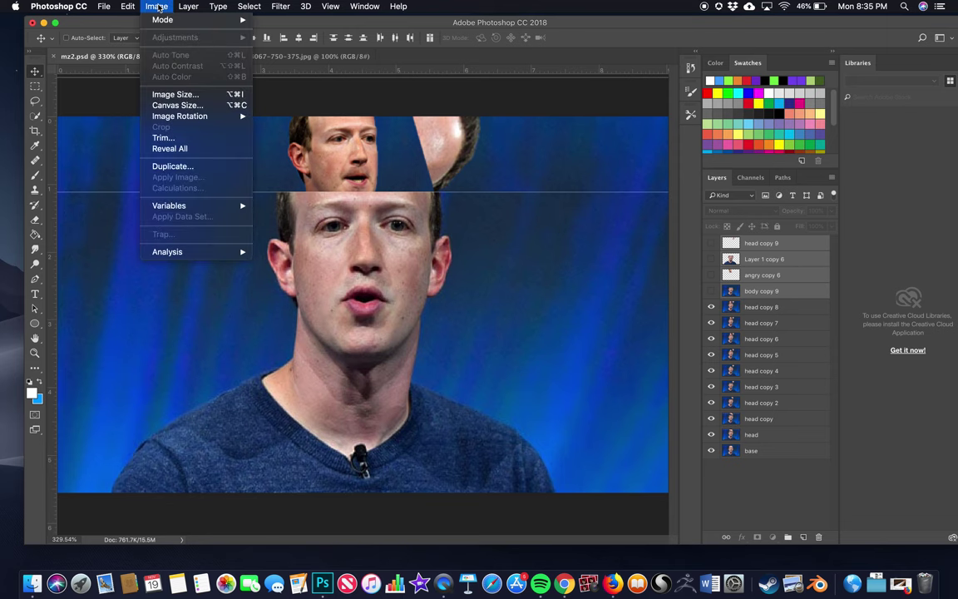
- Duplicate the document as mz2 copy, return to mz2.psd, and delete the four unused layers
click(174, 166)
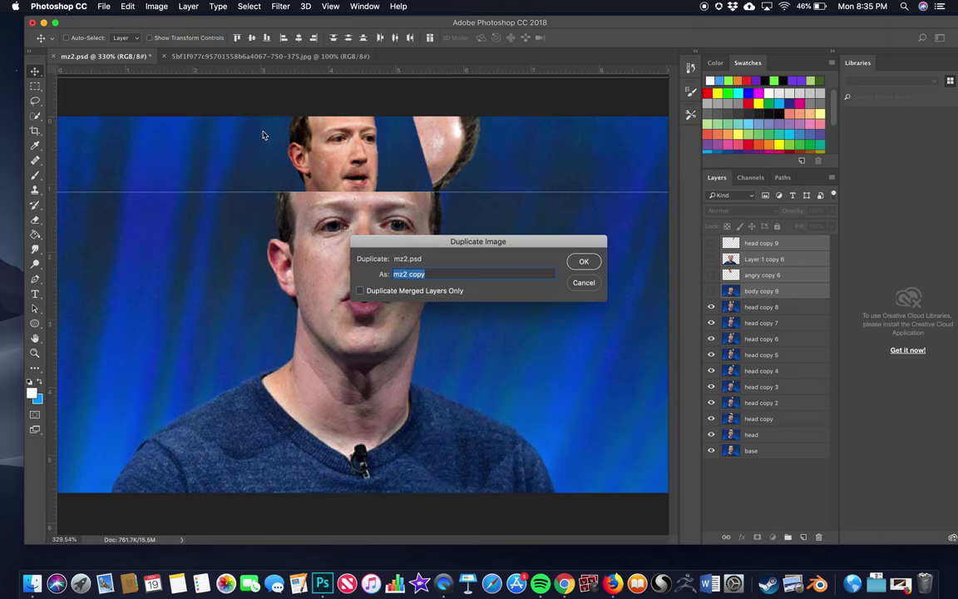
click(583, 262)
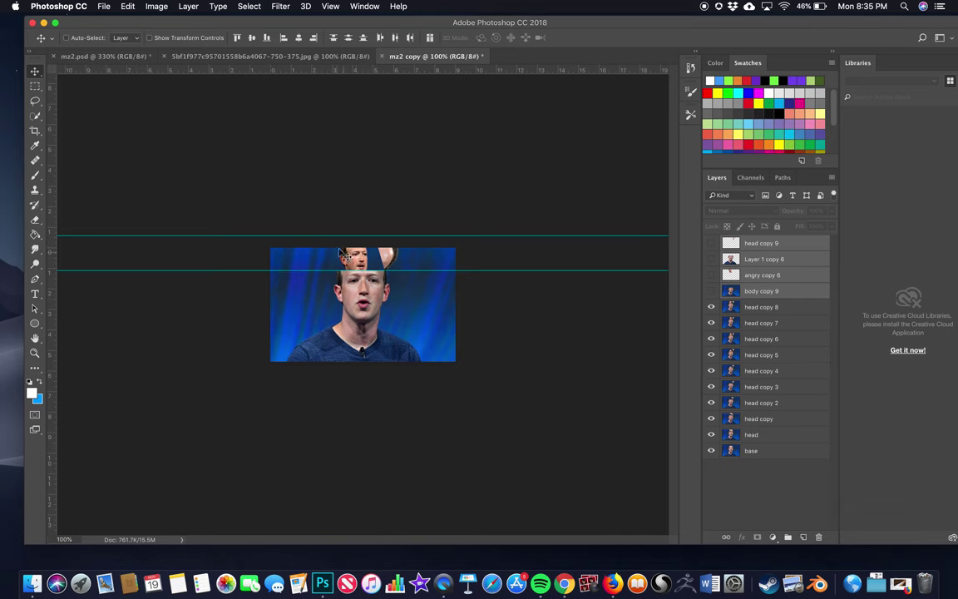
click(93, 56)
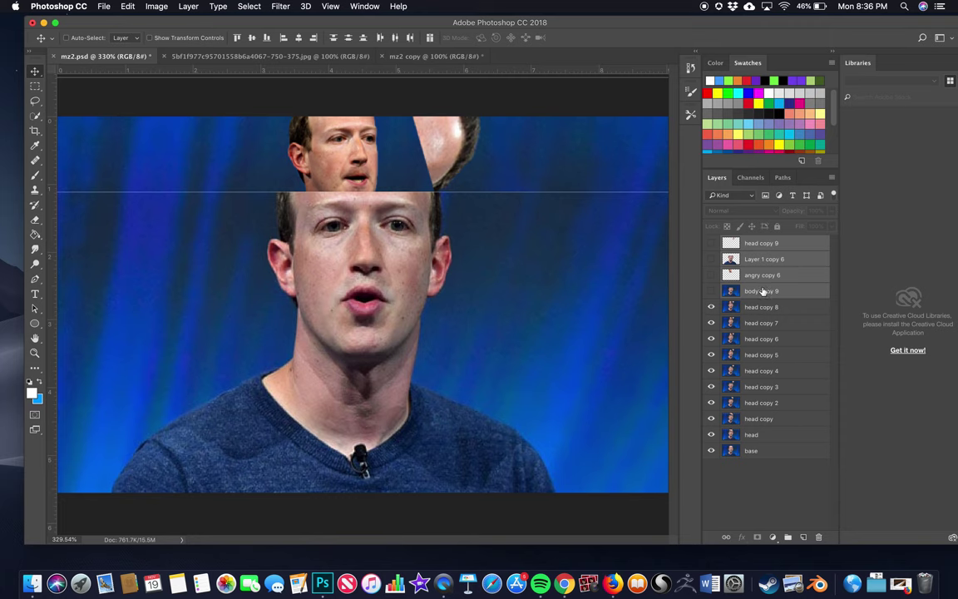
drag(763, 291, 819, 536)
- Duplicate head copy 7 as head copy 9 and move it to the top of the stack
click(711, 243)
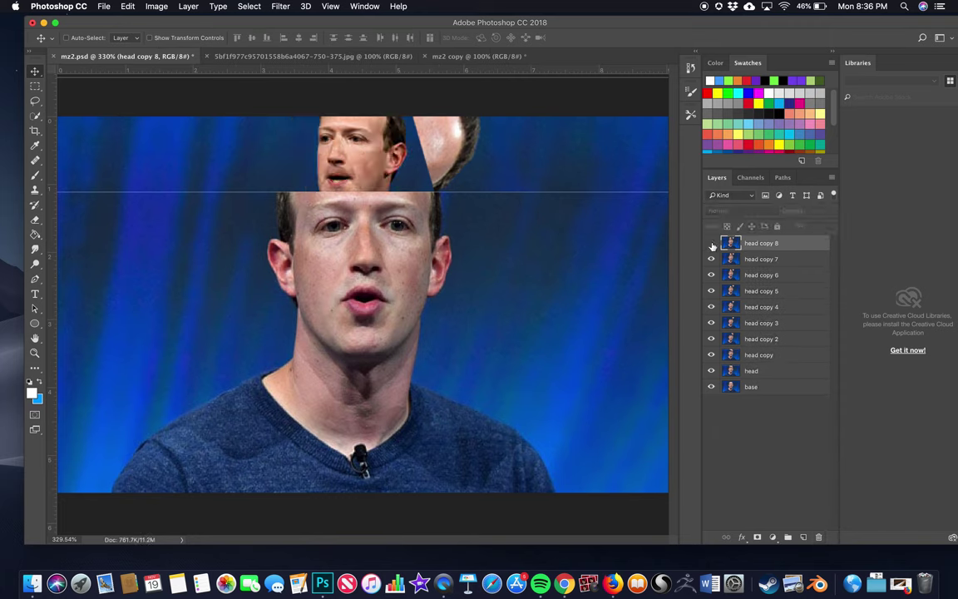
click(711, 243)
click(749, 258)
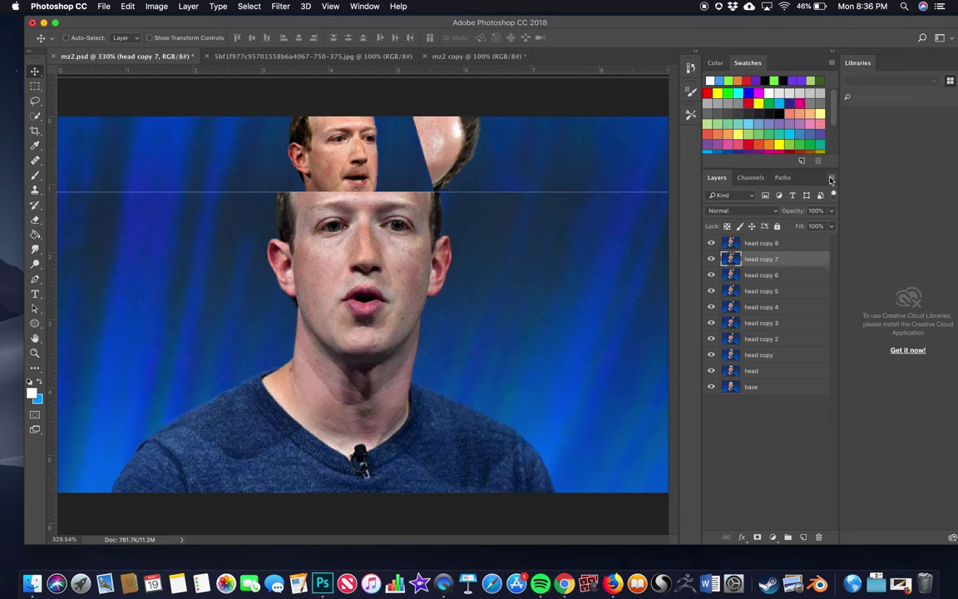
click(832, 180)
click(759, 213)
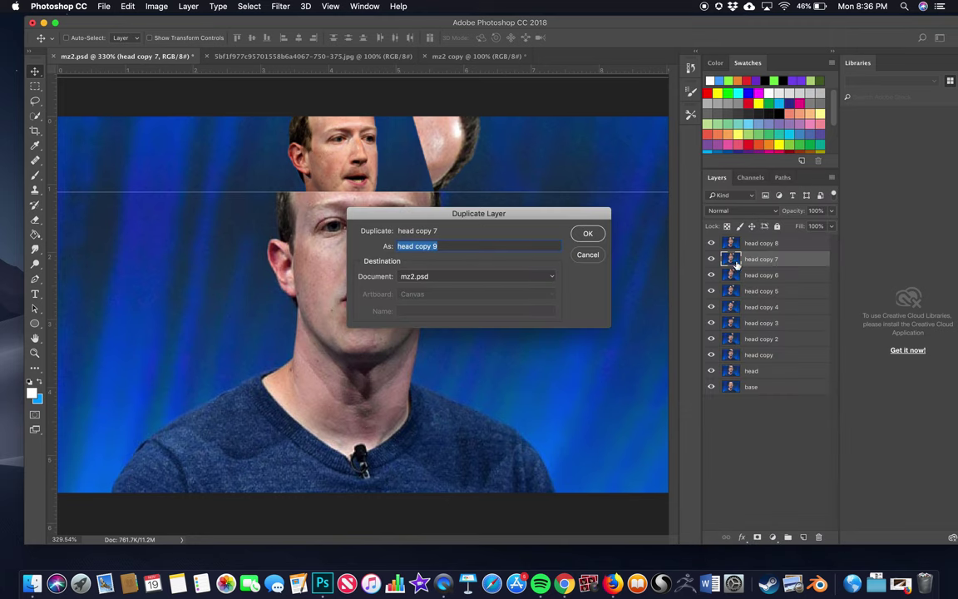
click(592, 236)
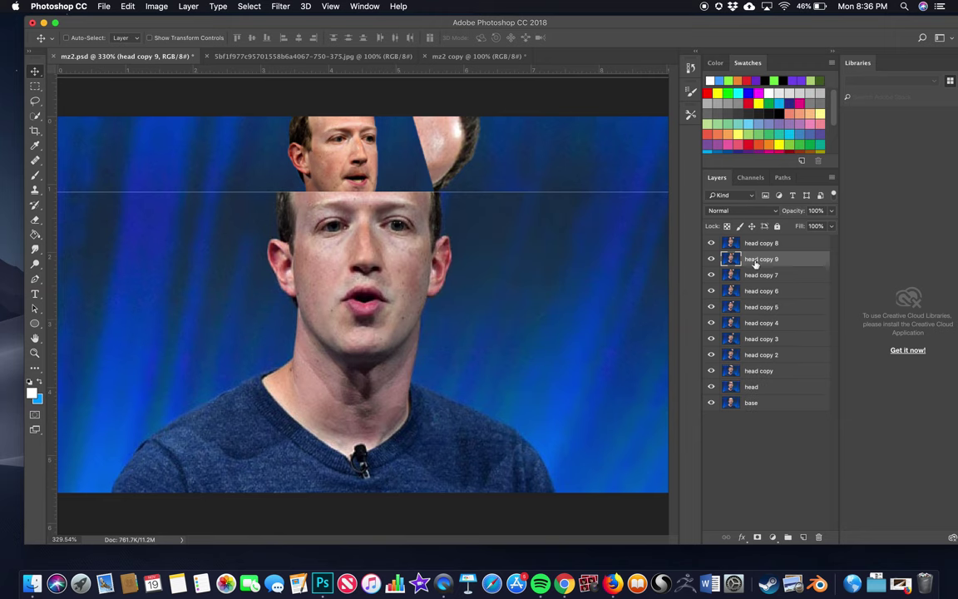
mouse_move(761, 260)
mouse_down()
mouse_move(755, 229)
mouse_move(758, 240)
mouse_up()
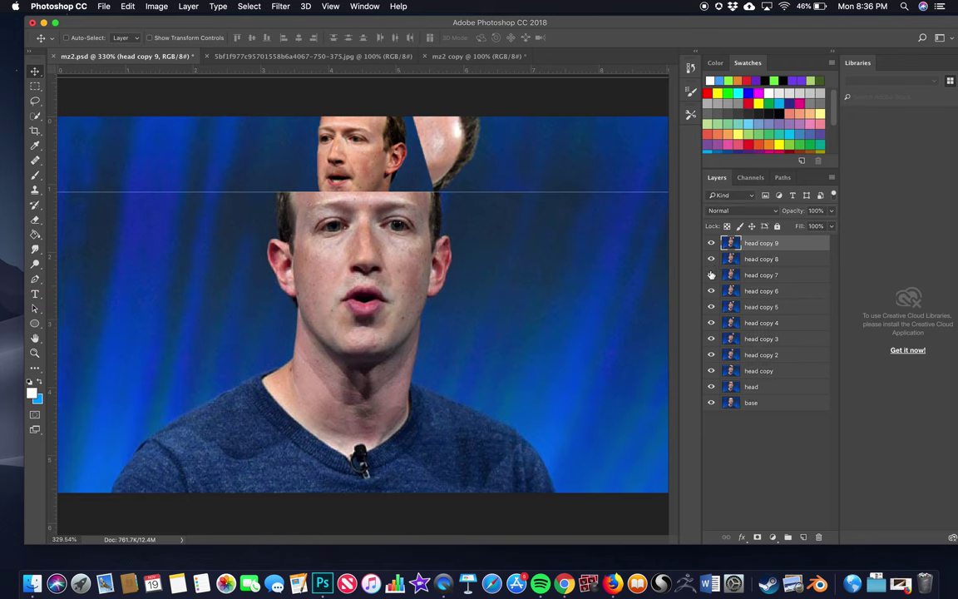
- Preview head copy 9 against head copy 8 and 7 by toggling their visibility
mouse_move(712, 241)
mouse_down()
mouse_move(713, 406)
mouse_move(711, 252)
mouse_up()
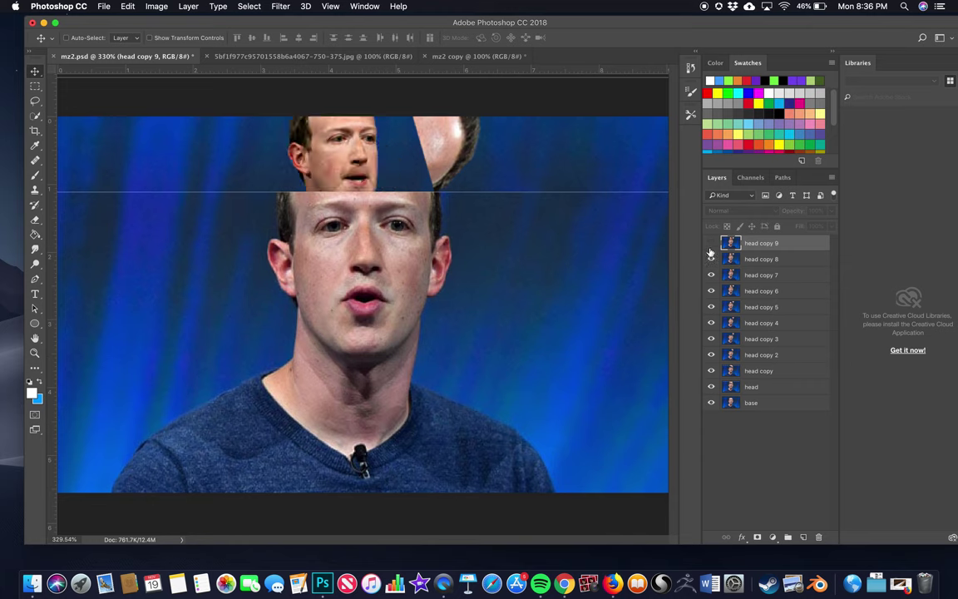
click(710, 248)
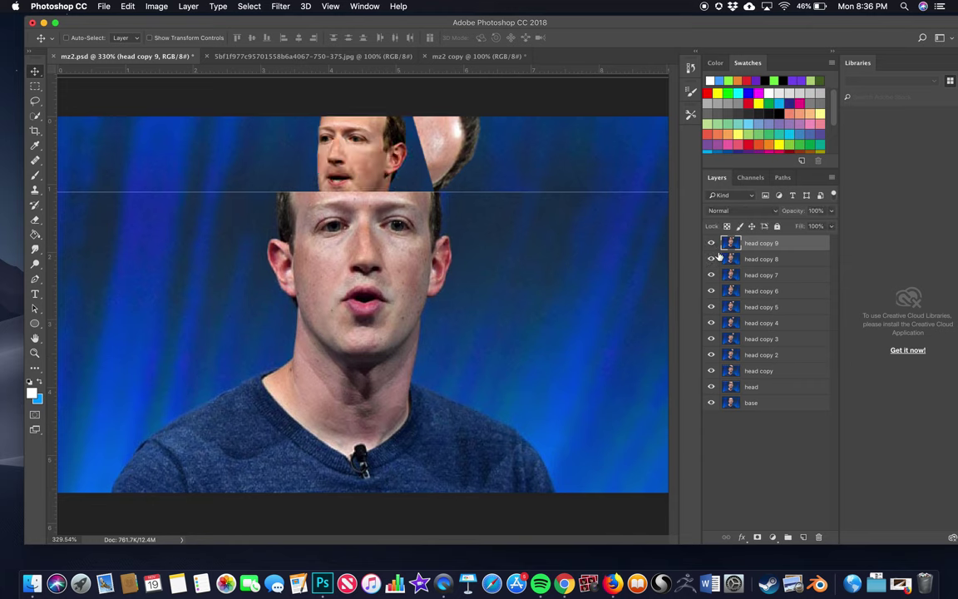
click(713, 244)
drag(713, 246, 712, 281)
click(711, 274)
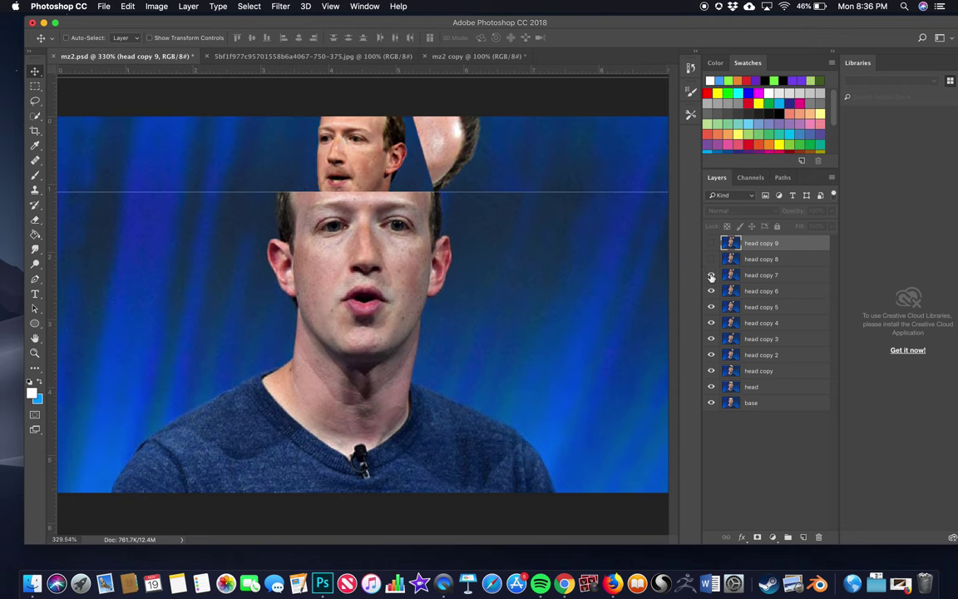
click(711, 259)
click(712, 244)
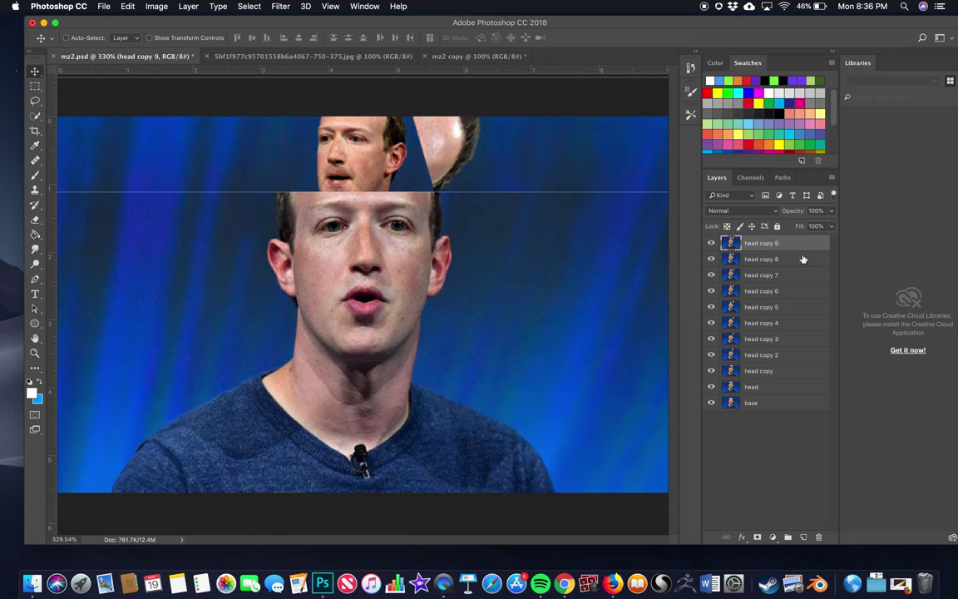
shift+click(757, 260)
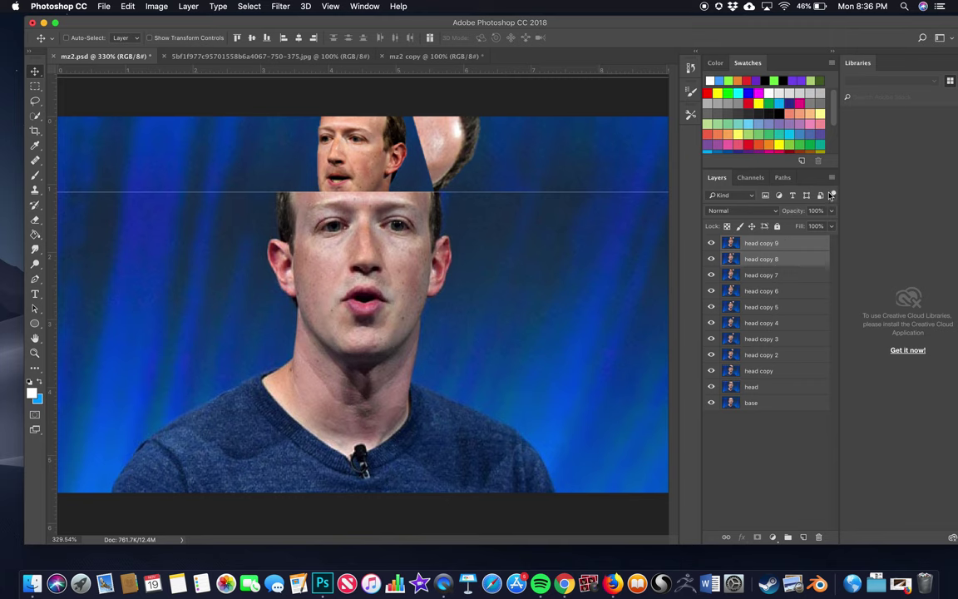
- Duplicate the two selected head layers twice, adding head copy 10 through head copy 13
click(832, 180)
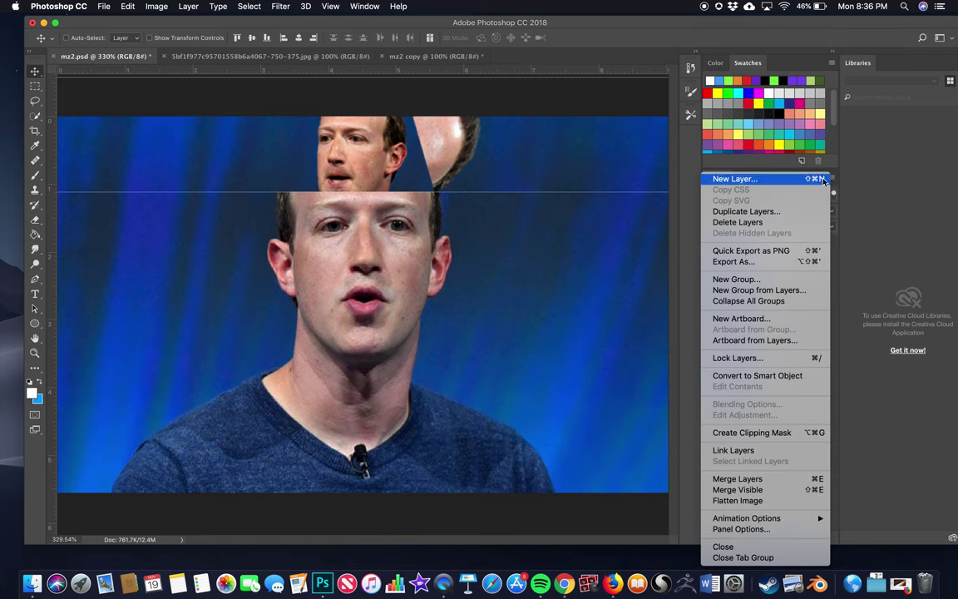
click(769, 216)
click(587, 237)
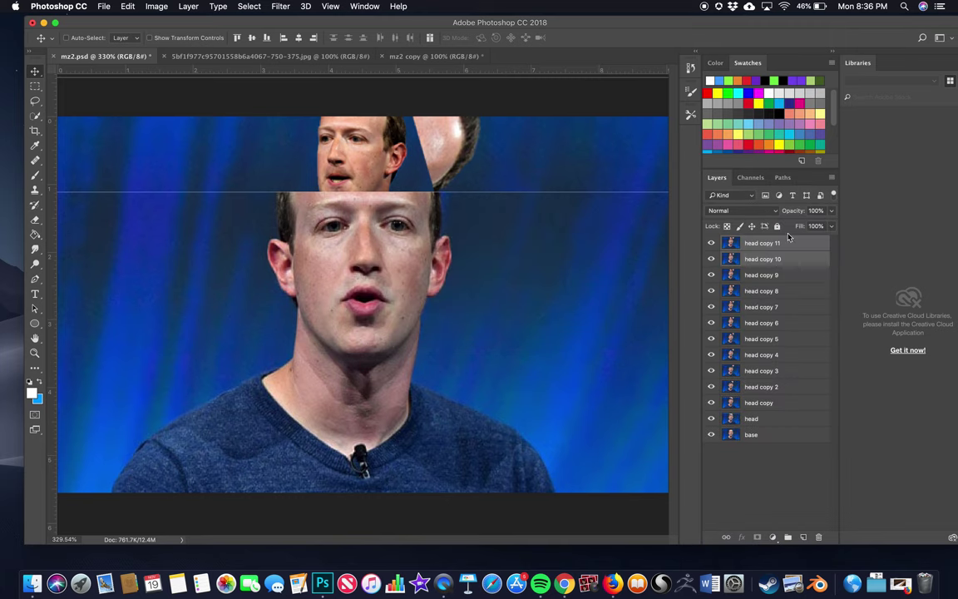
click(832, 178)
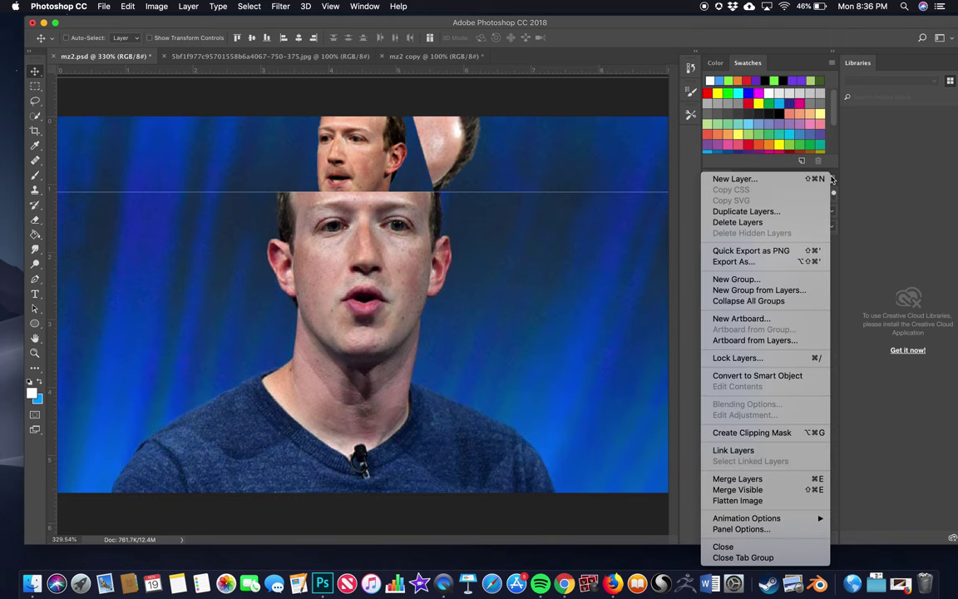
click(757, 215)
click(588, 236)
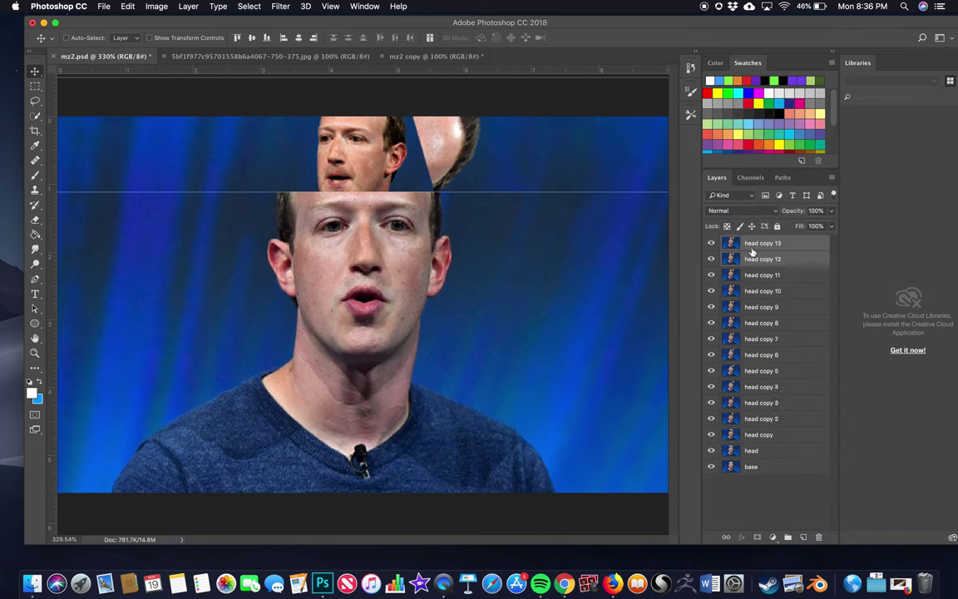
mouse_move(711, 243)
mouse_down()
mouse_move(711, 341)
mouse_move(711, 243)
mouse_up()
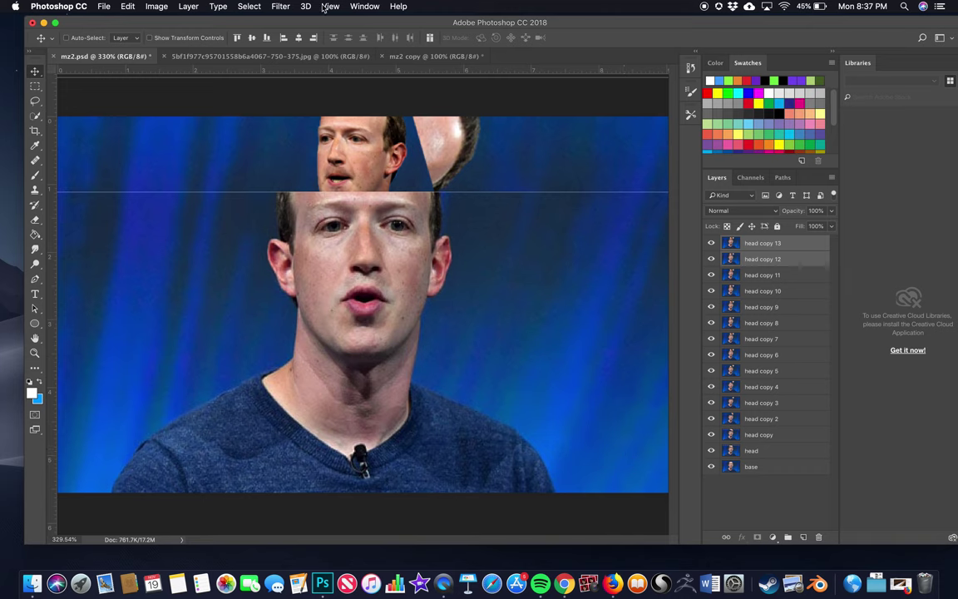
click(366, 6)
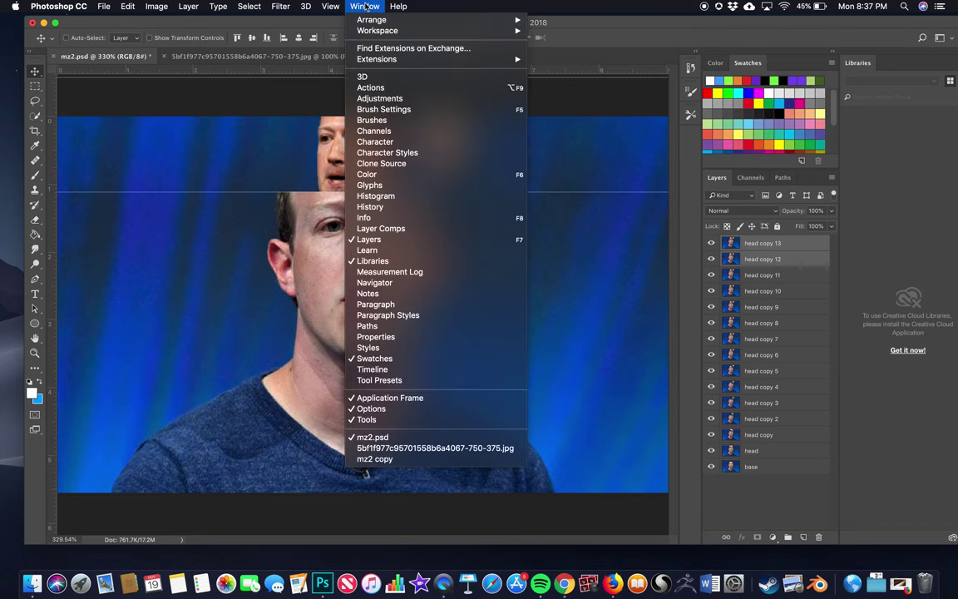
- Show the Timeline and build a frame animation with one frame per layer, 15 frames
click(372, 371)
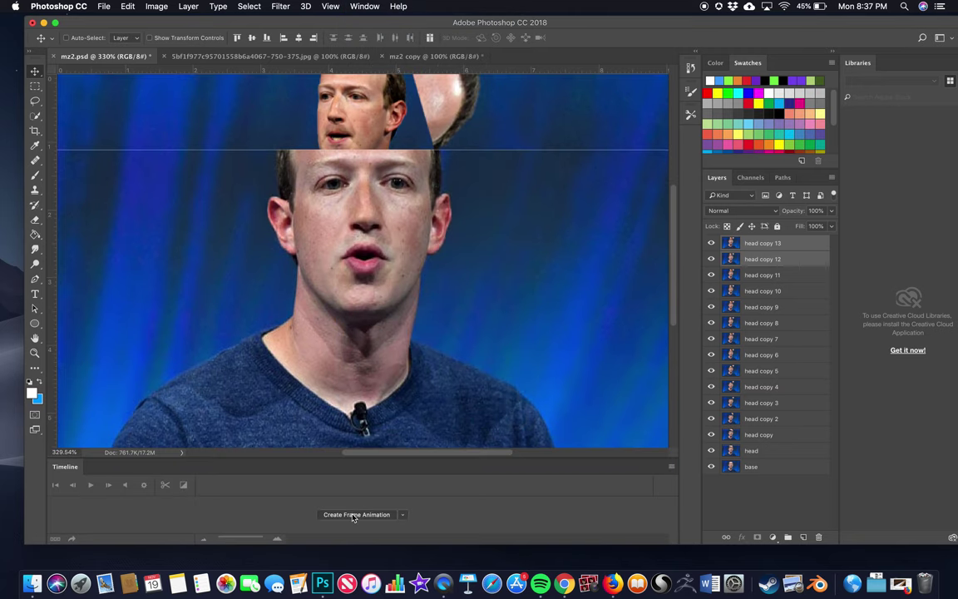
click(353, 515)
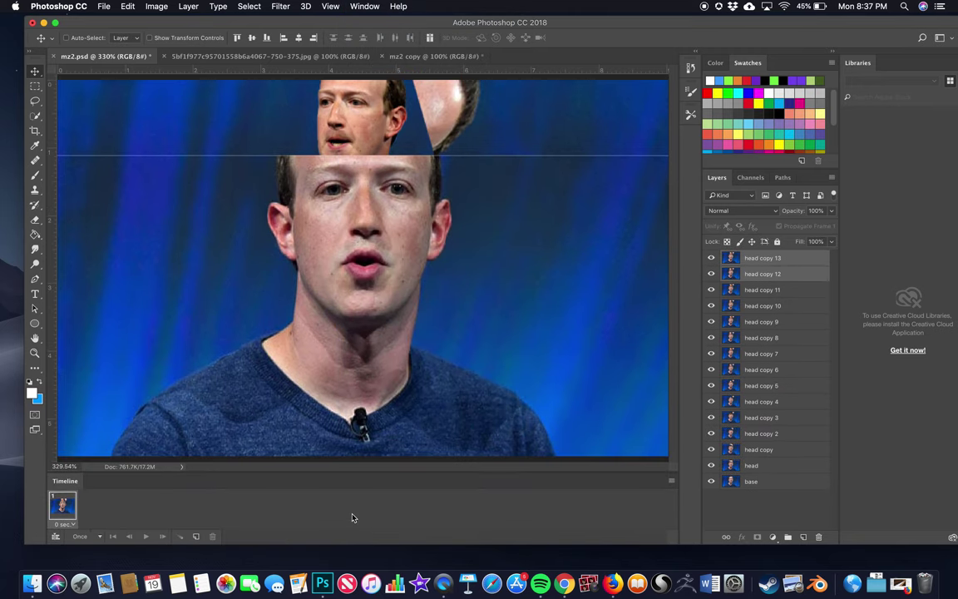
click(672, 483)
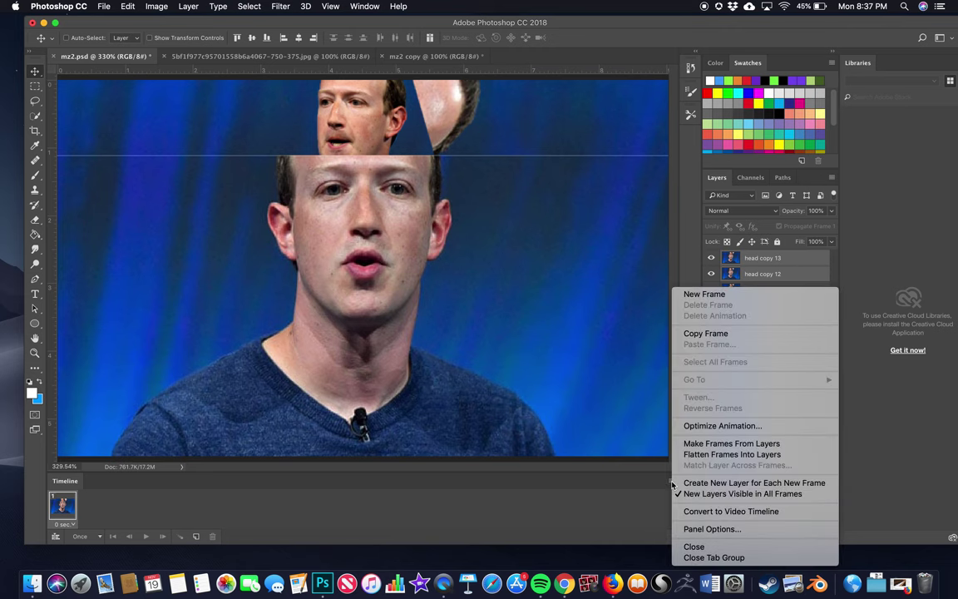
click(701, 448)
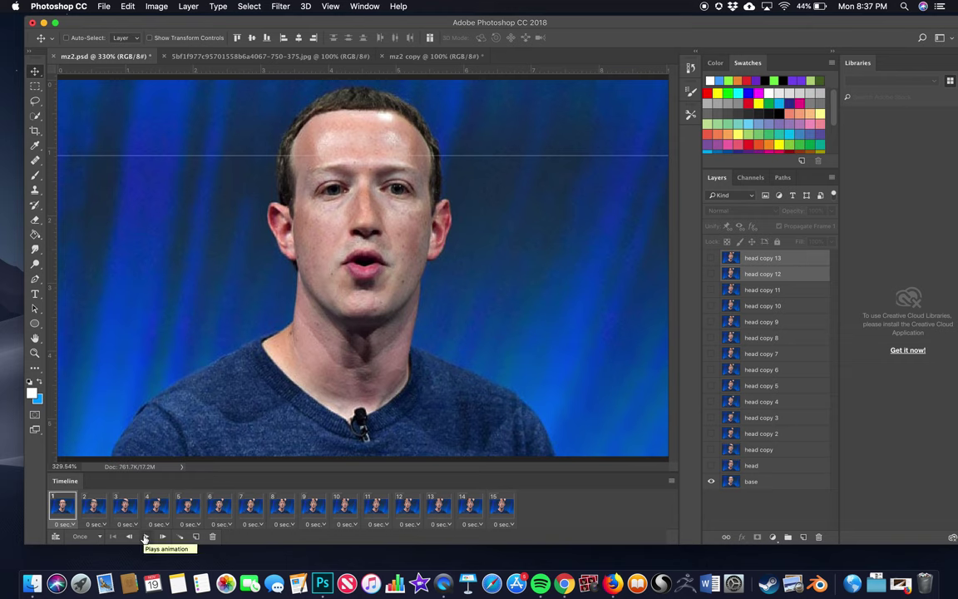
- Set the animation's looping to Forever and preview playback, then stop it
click(144, 537)
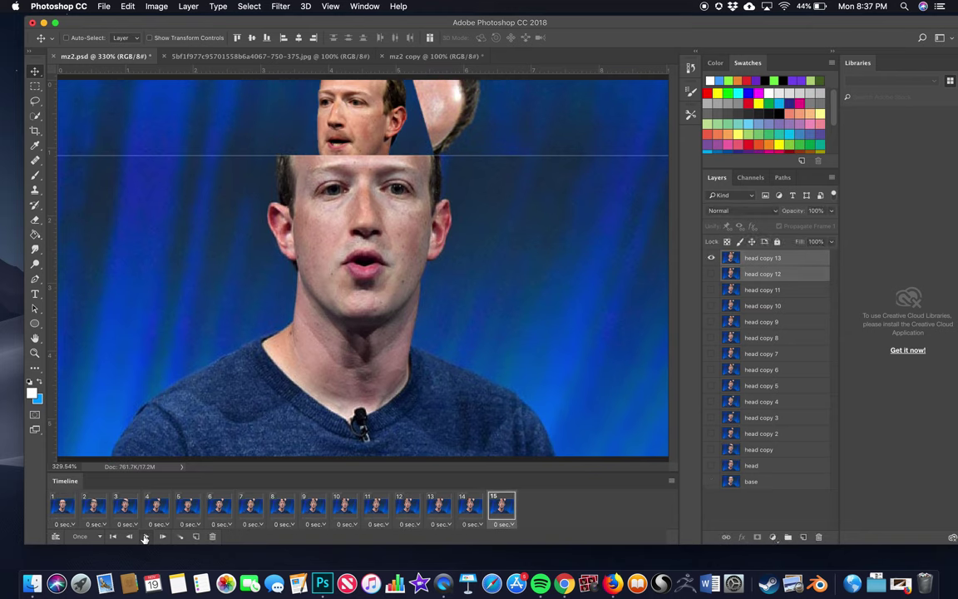
click(101, 539)
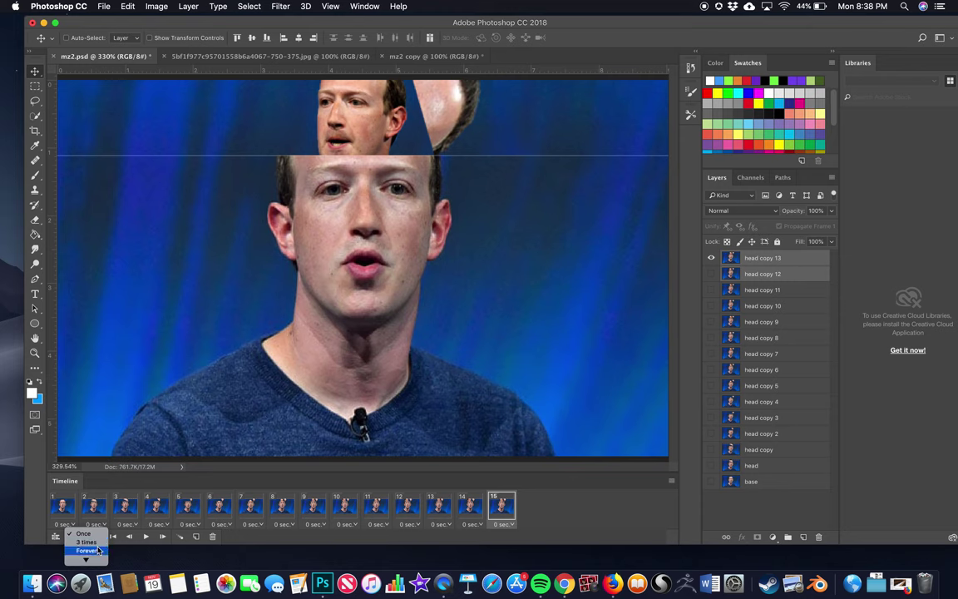
click(97, 552)
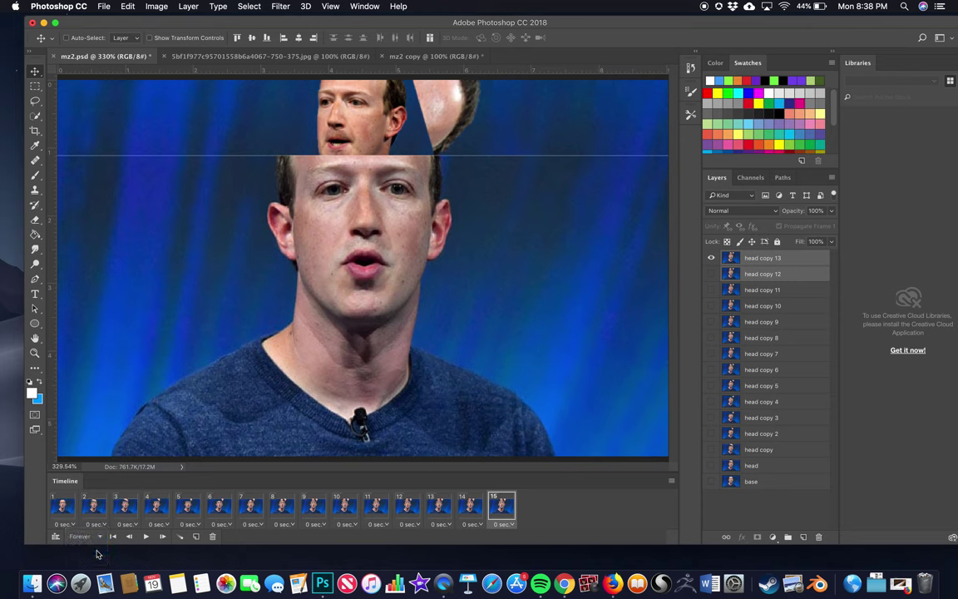
click(145, 538)
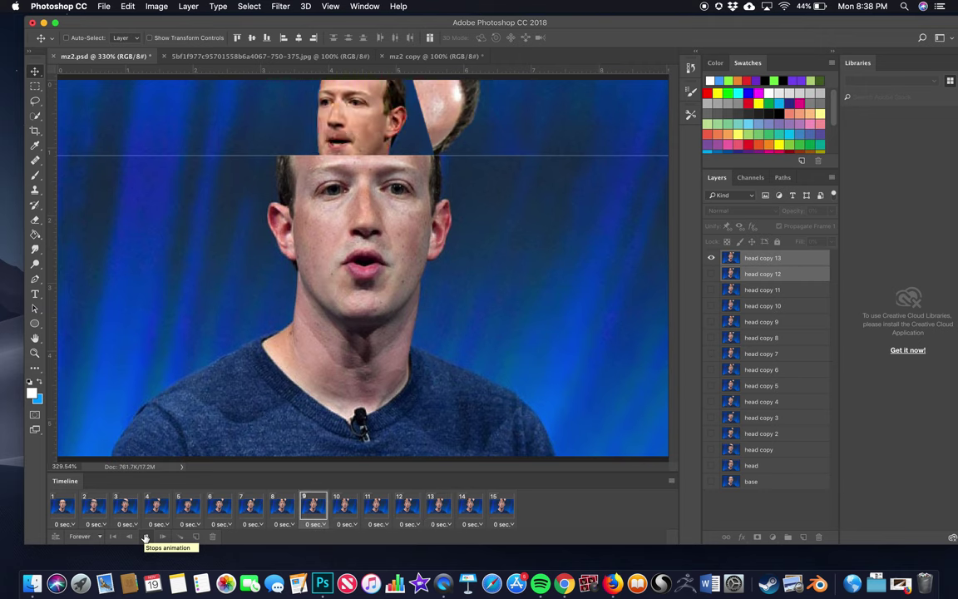
click(146, 537)
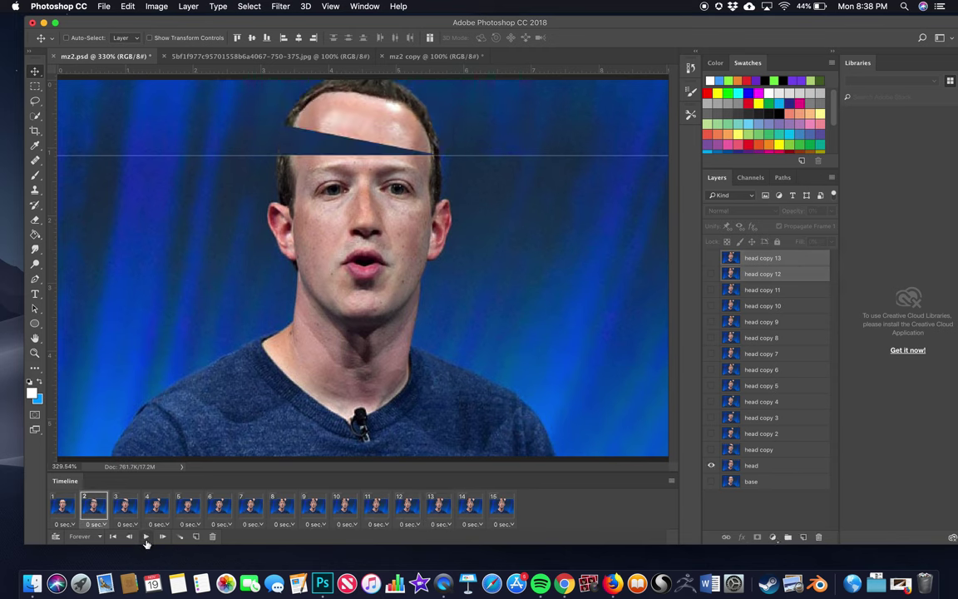
- Select frame 9 and give it a 0.2 s delay, and frame 10 a 0.1 s delay
click(502, 508)
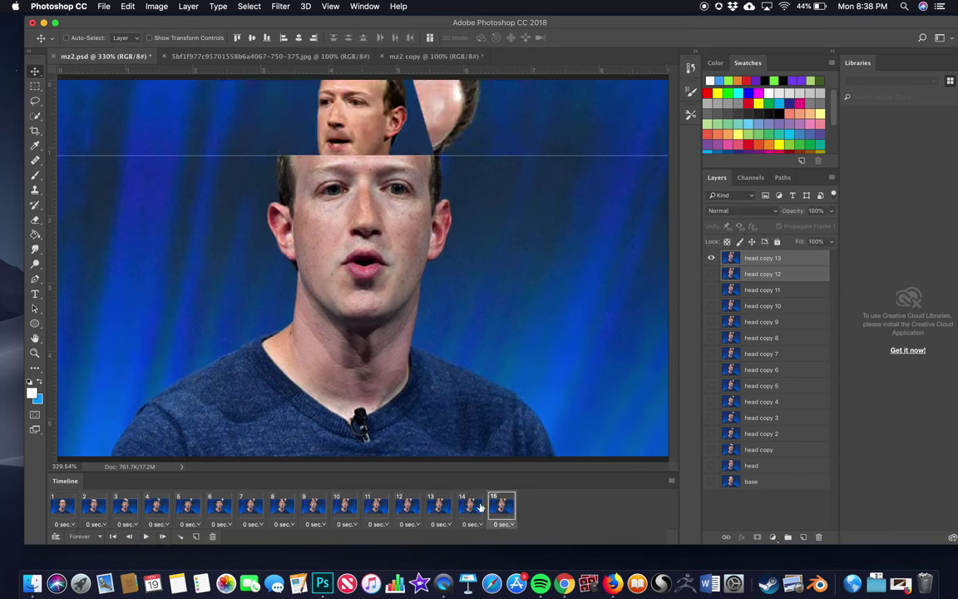
click(471, 508)
click(438, 508)
click(408, 507)
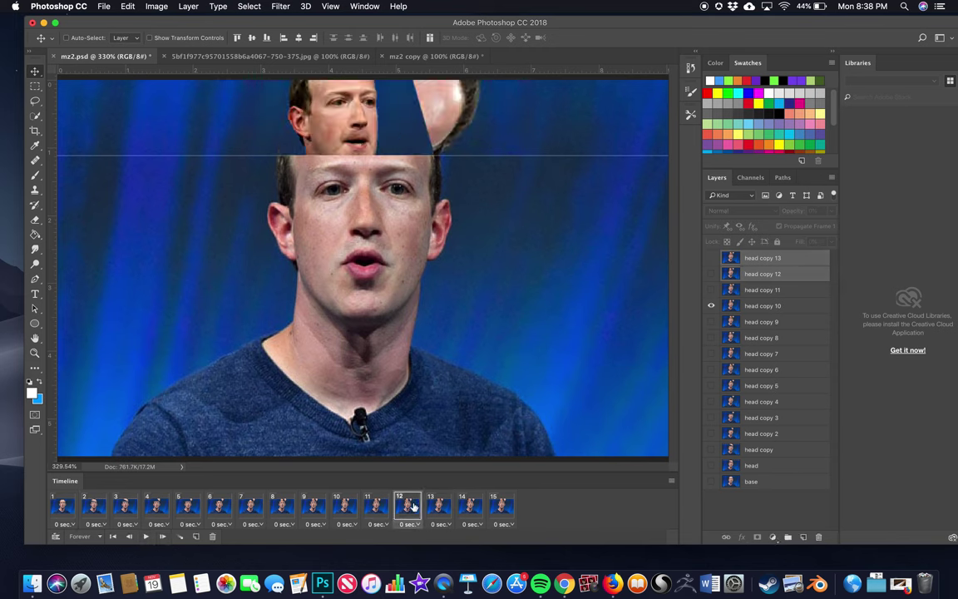
click(375, 507)
click(346, 507)
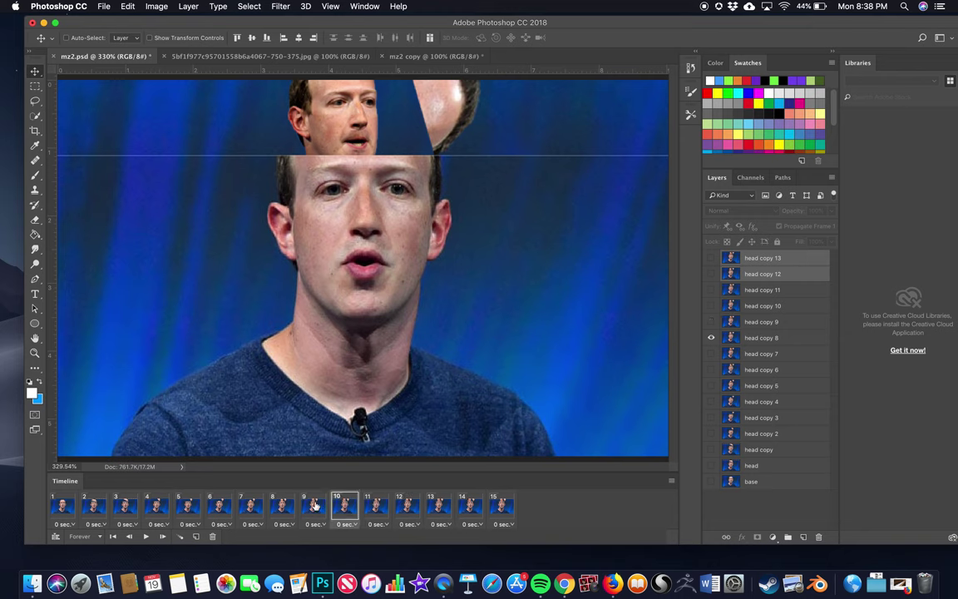
click(314, 506)
click(284, 507)
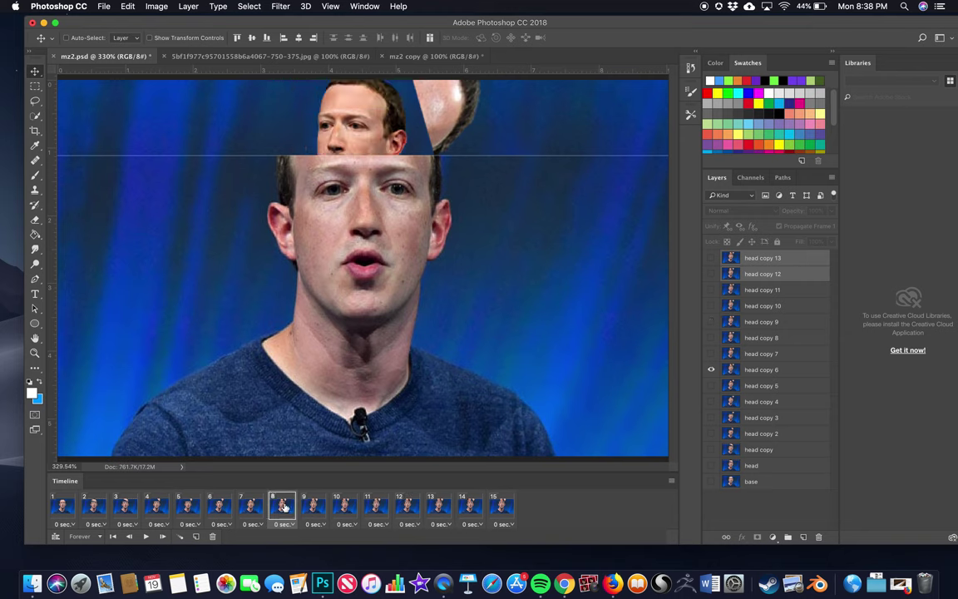
click(315, 508)
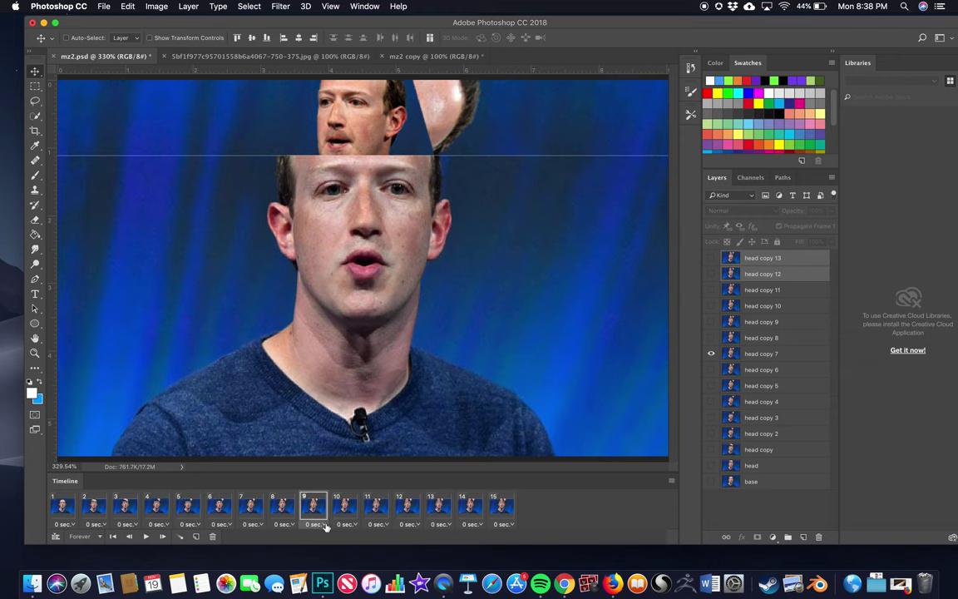
click(323, 526)
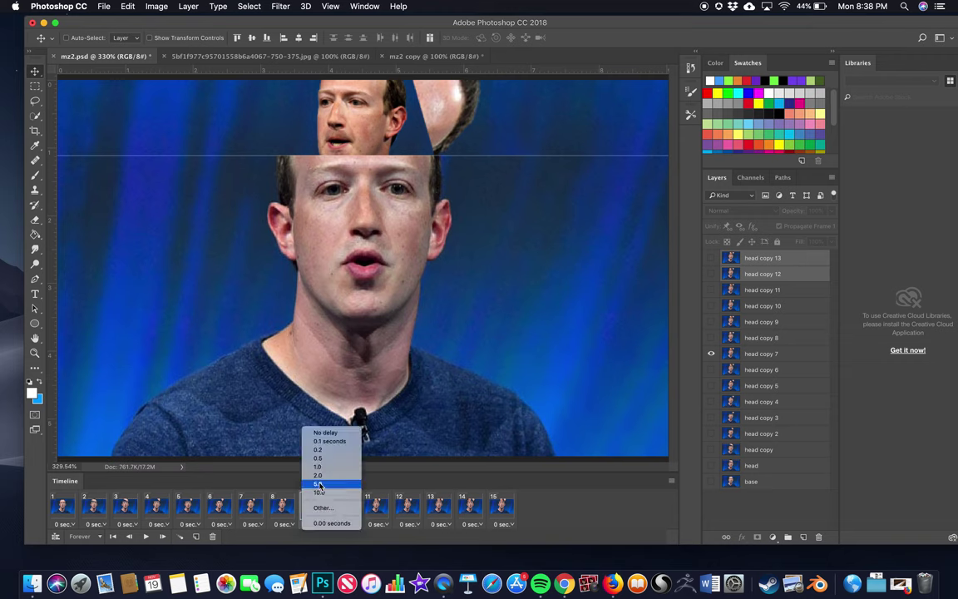
click(318, 452)
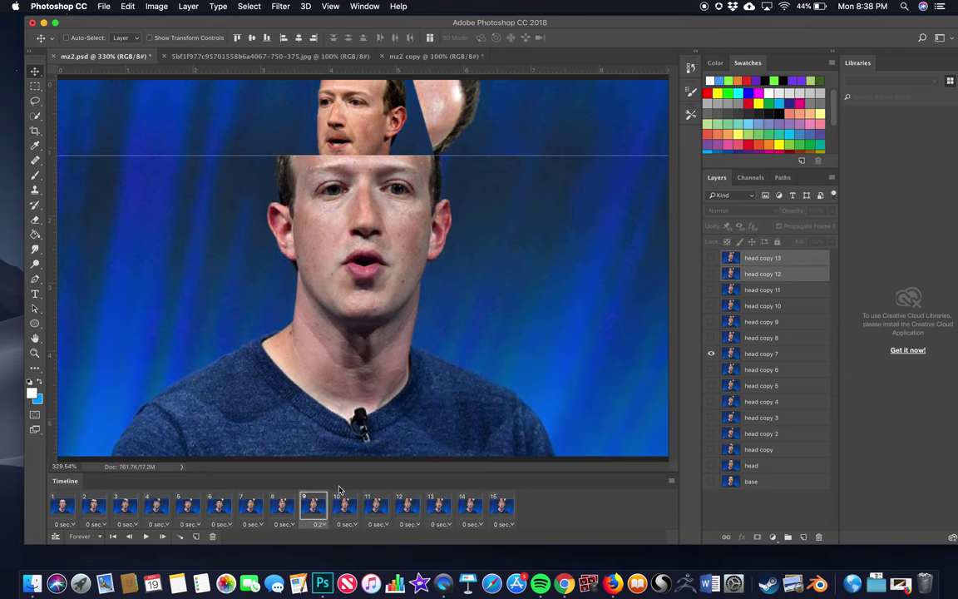
click(355, 526)
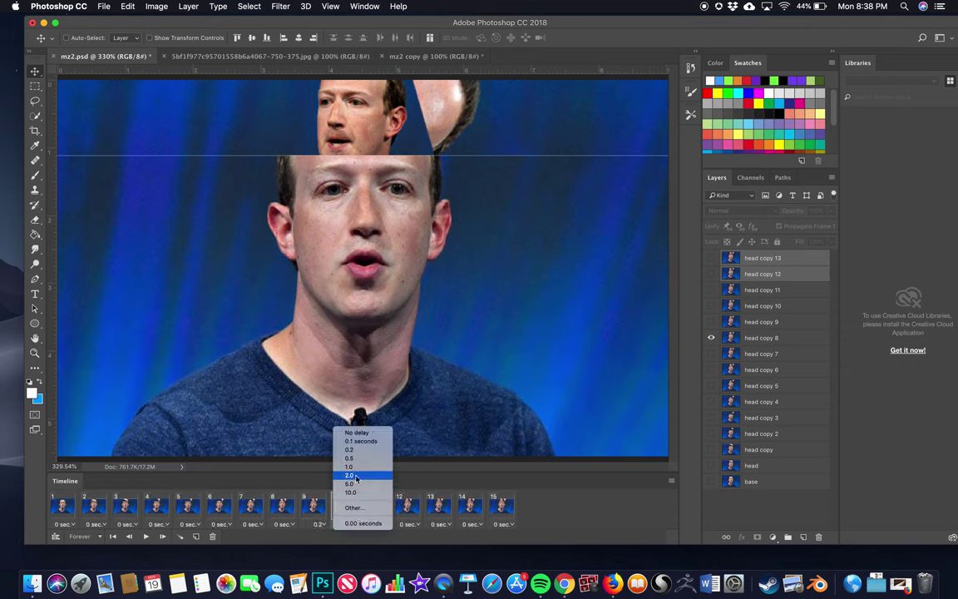
click(353, 442)
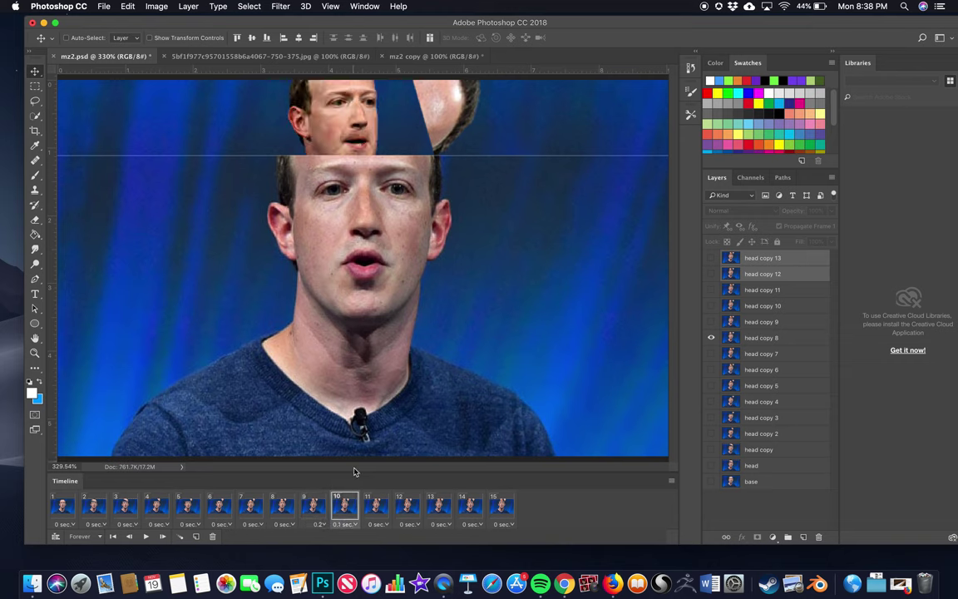
- Set frames 12 and 15 to 0.2 s and frame 13 to 0.5 s, keeping frame 14 at 0, then preview
click(415, 513)
click(408, 525)
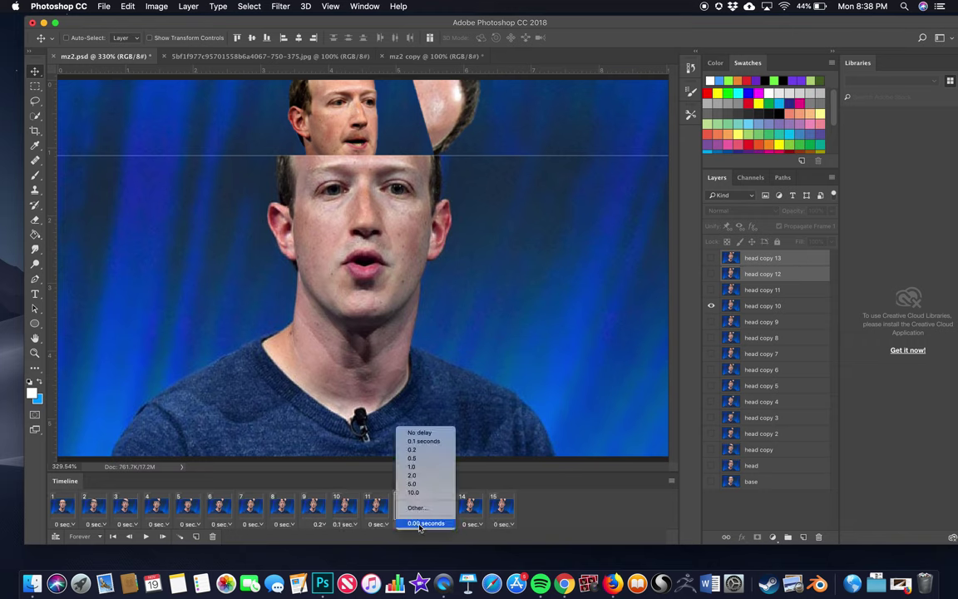
click(412, 449)
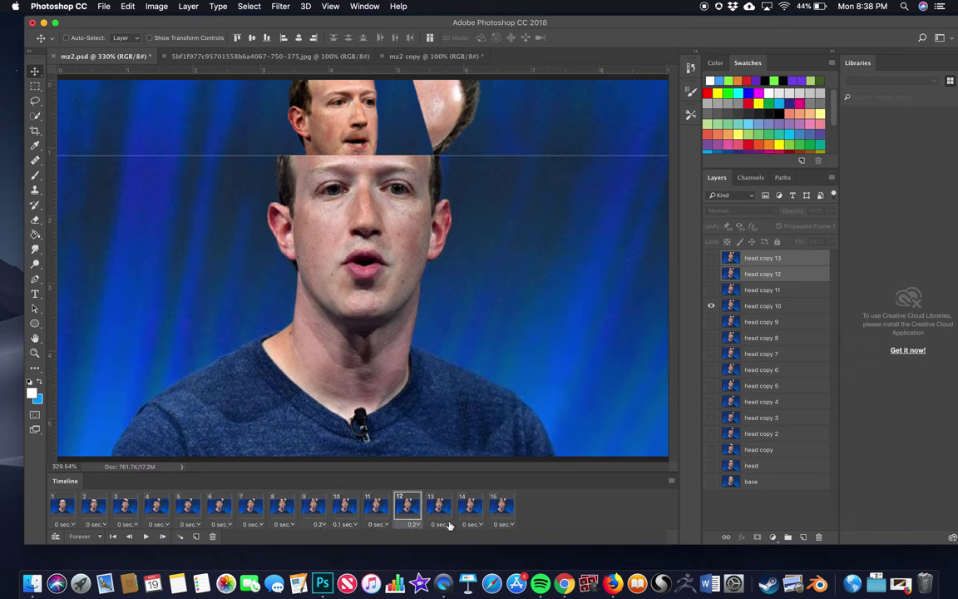
click(450, 526)
click(446, 465)
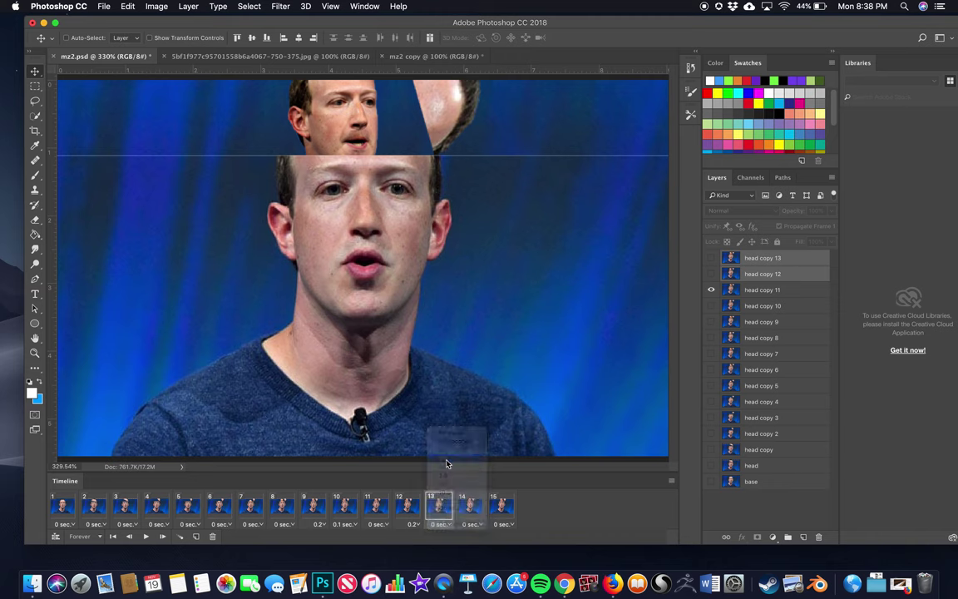
click(471, 525)
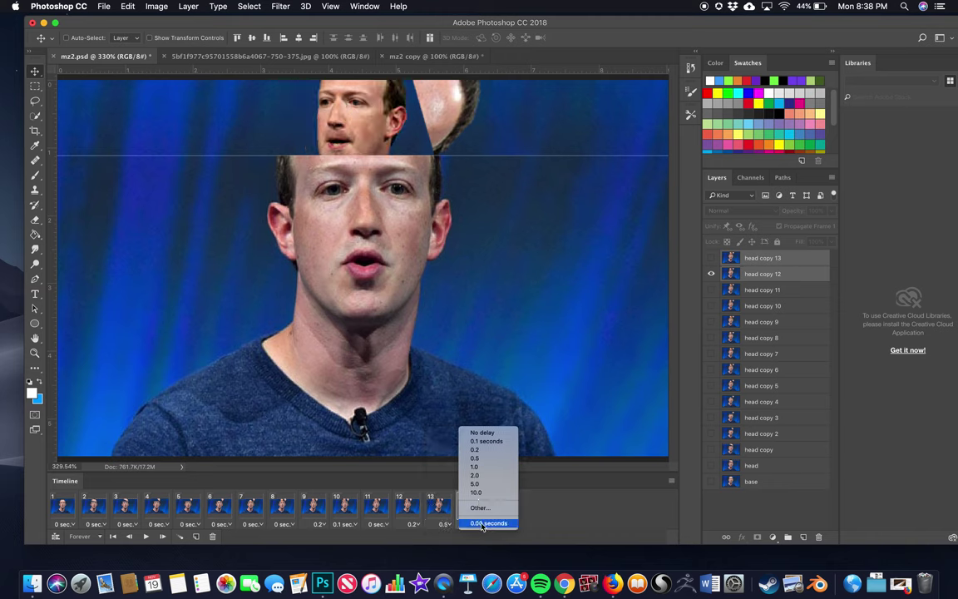
click(482, 432)
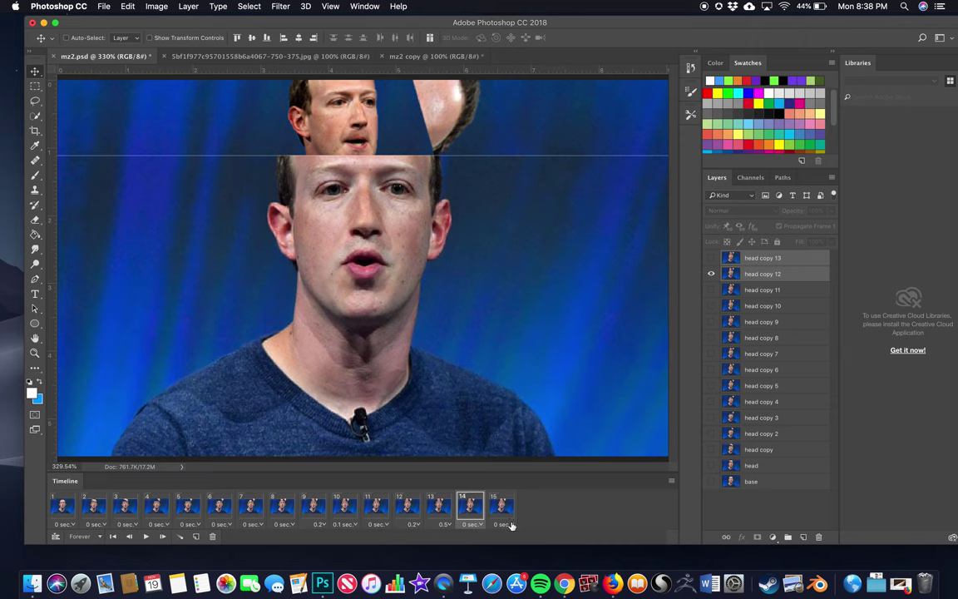
click(509, 525)
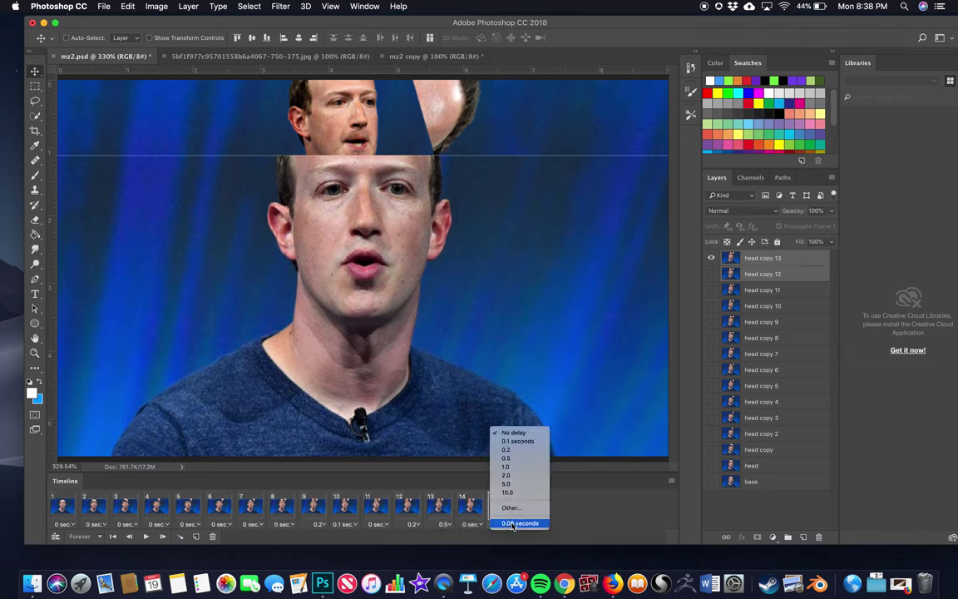
click(507, 450)
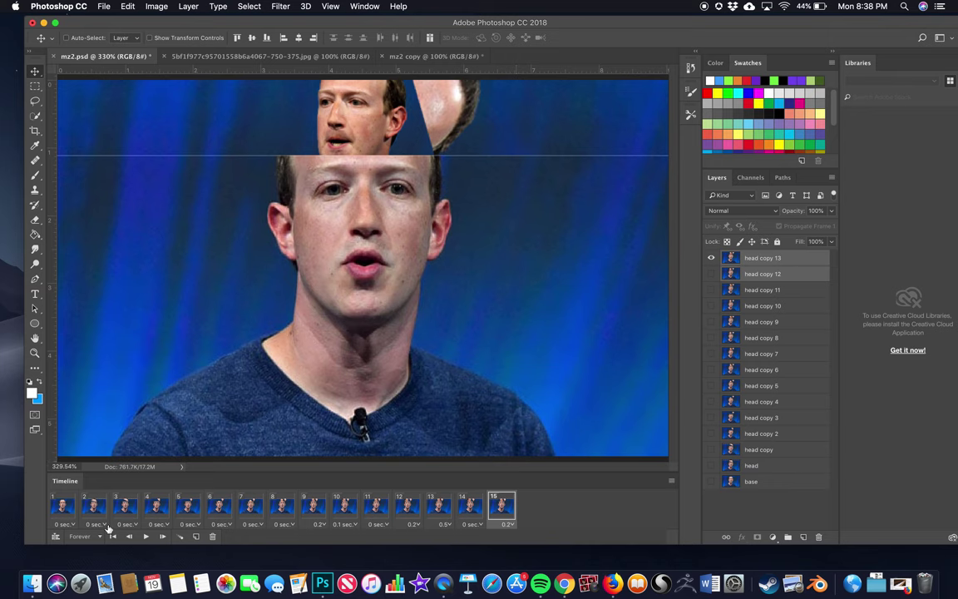
click(145, 537)
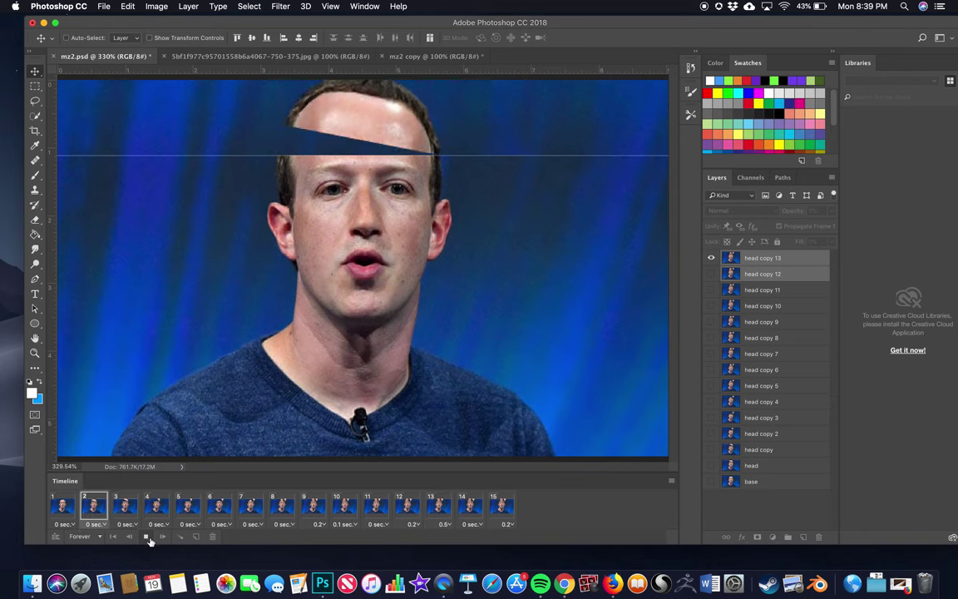
- Stop the preview, change frame 12's delay to 0.5 s to match frame 13, and replay
click(144, 539)
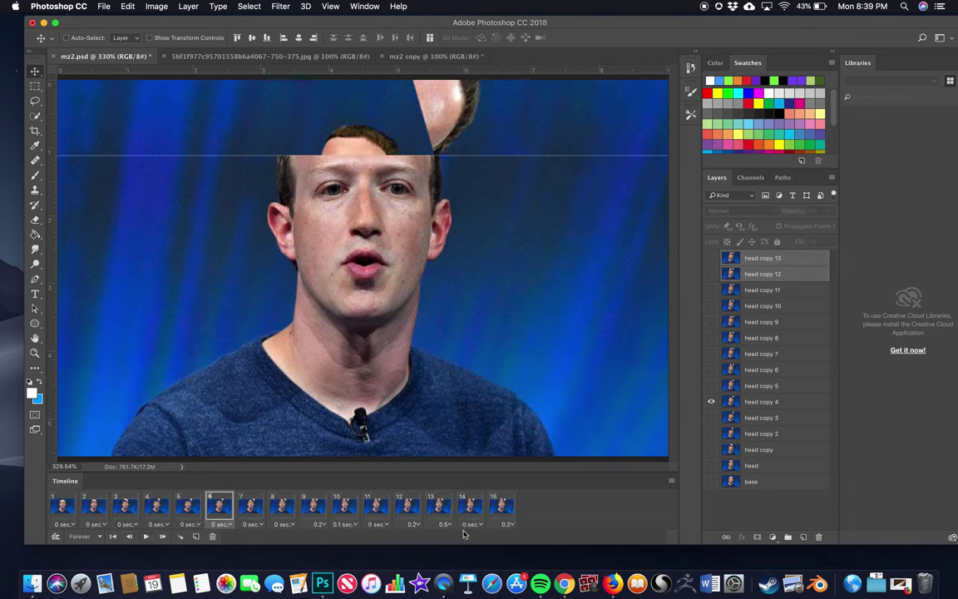
click(416, 524)
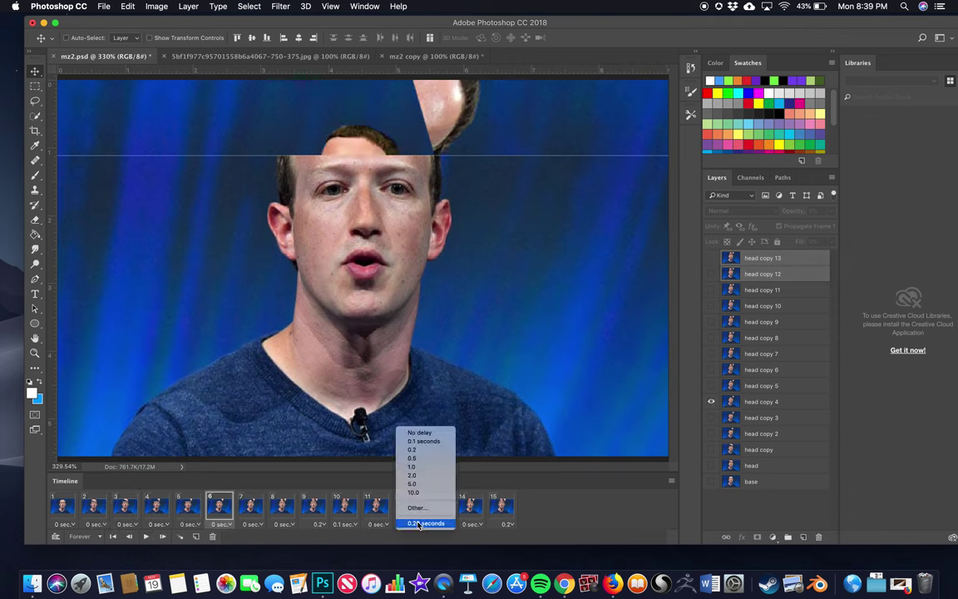
click(412, 459)
click(147, 537)
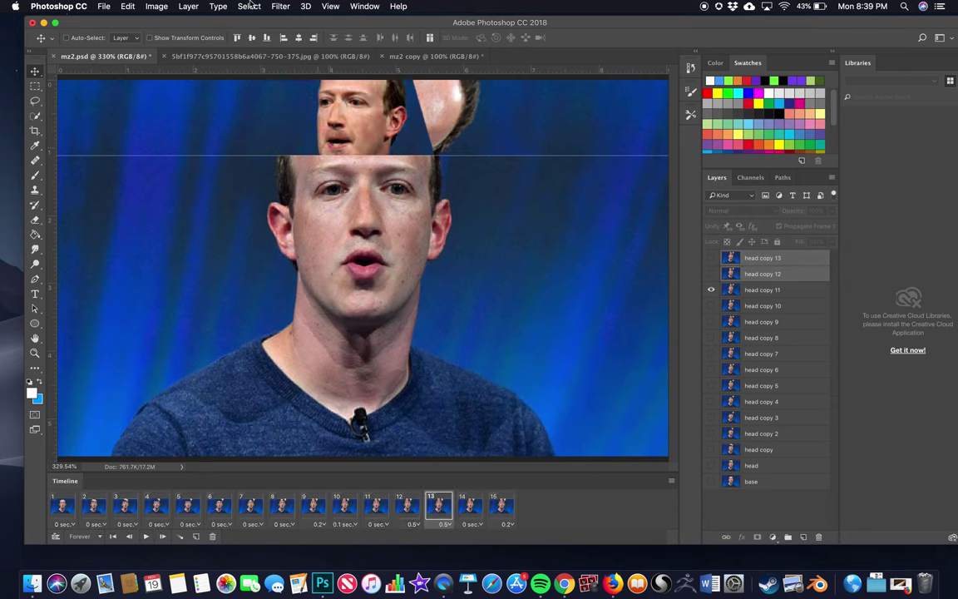
- Export the animation as mz2.gif to the Desktop with Save for Web (Legacy) and check the desktop
click(108, 8)
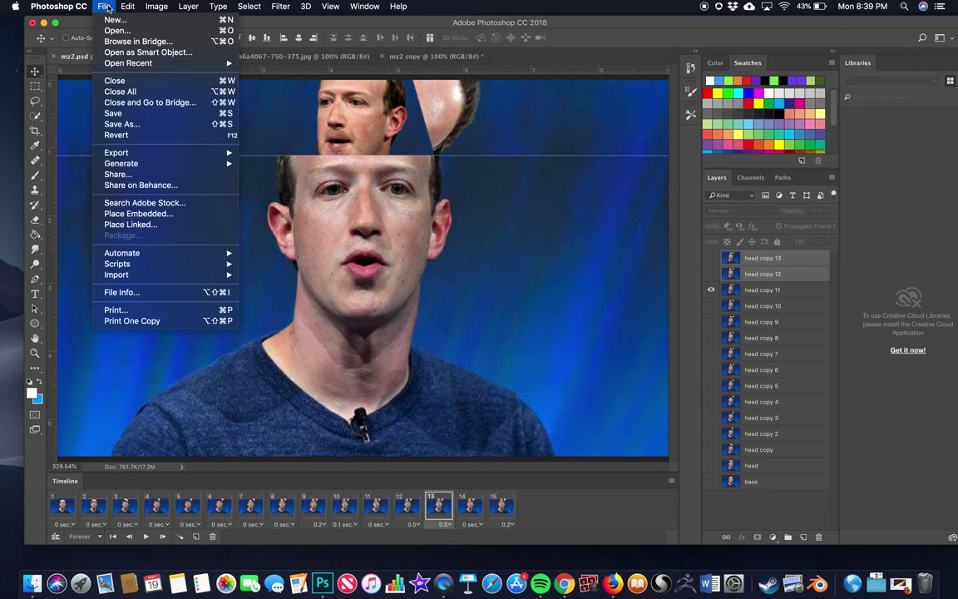
mouse_move(131, 154)
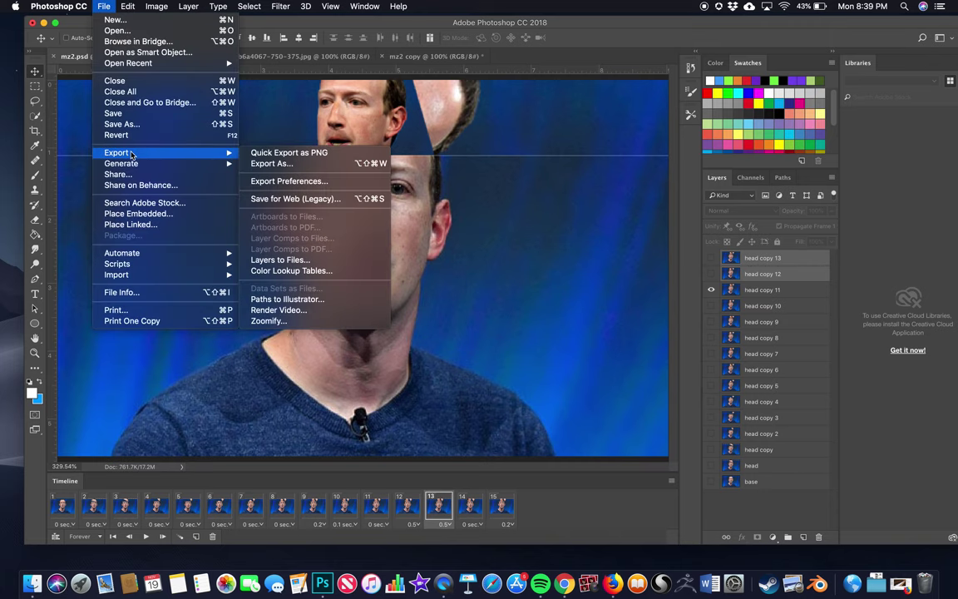
click(283, 200)
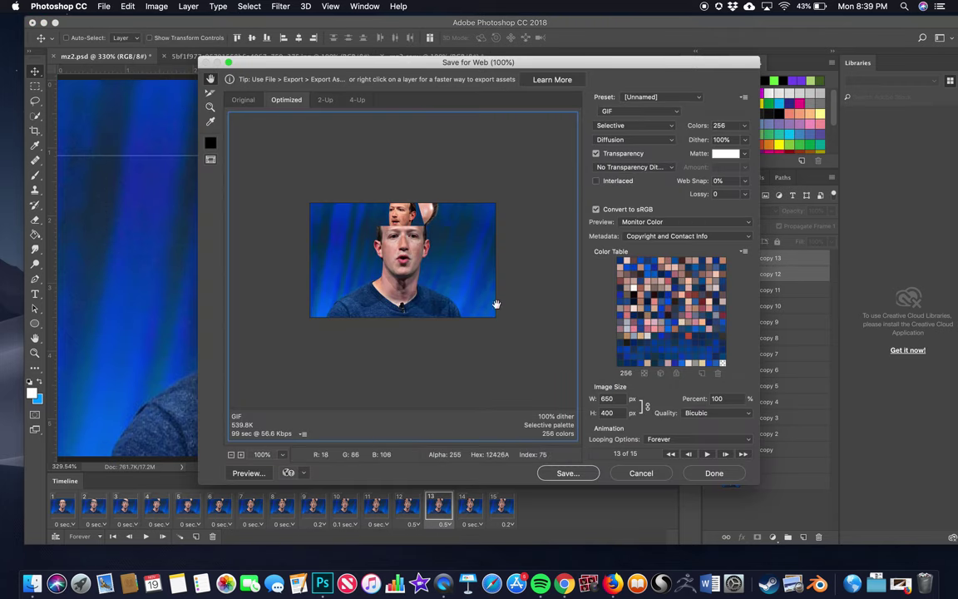
click(565, 472)
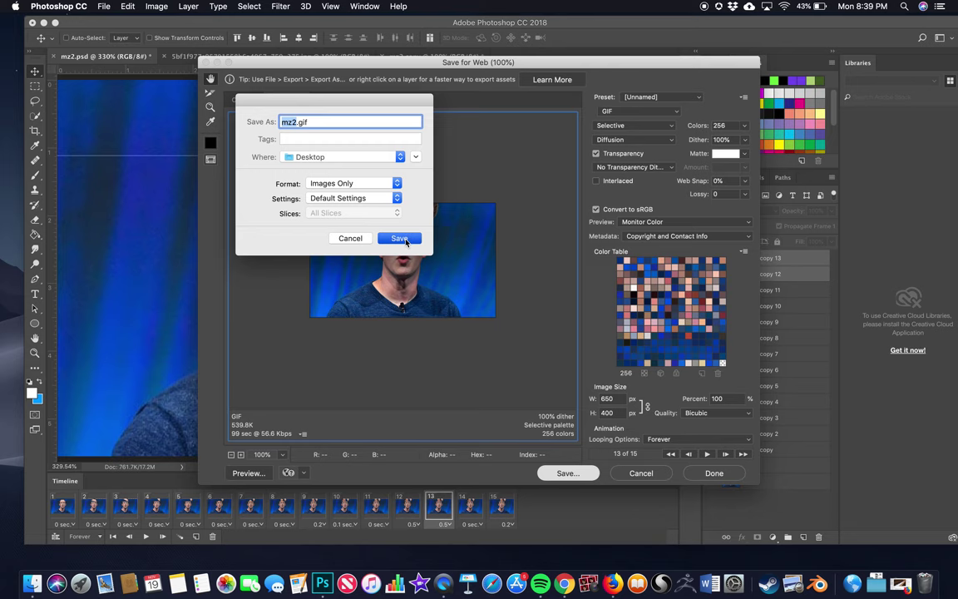
click(399, 239)
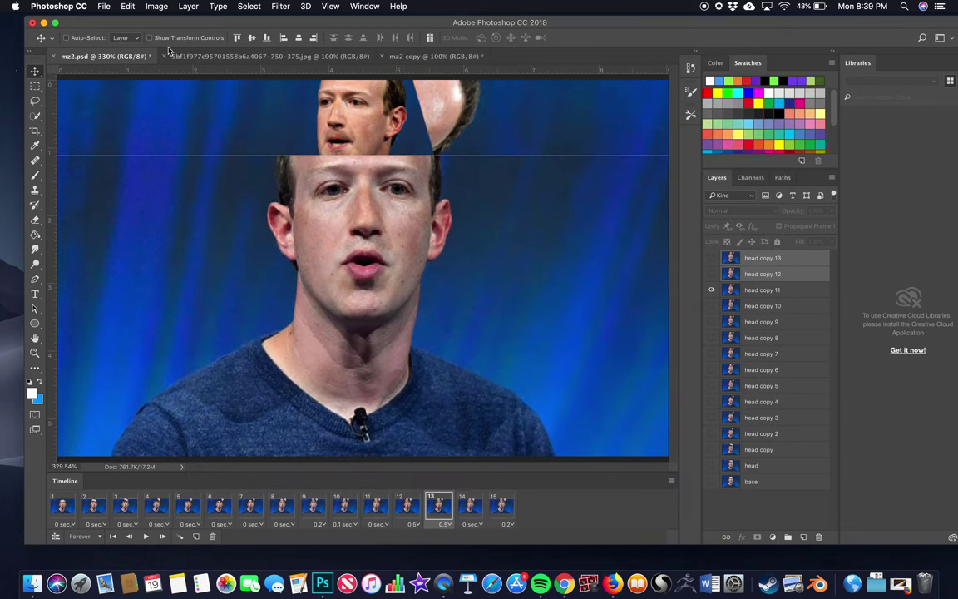
click(43, 23)
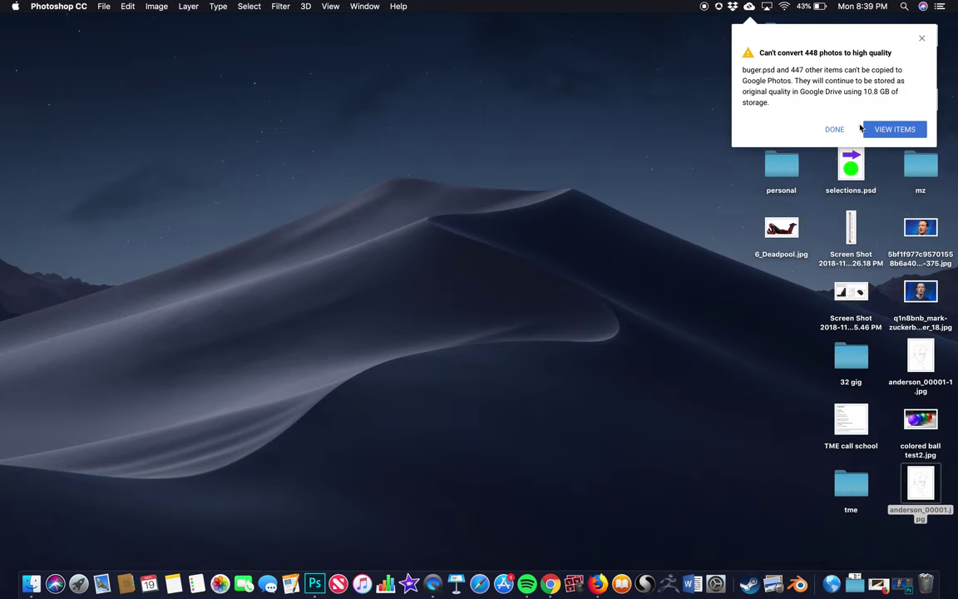
click(834, 130)
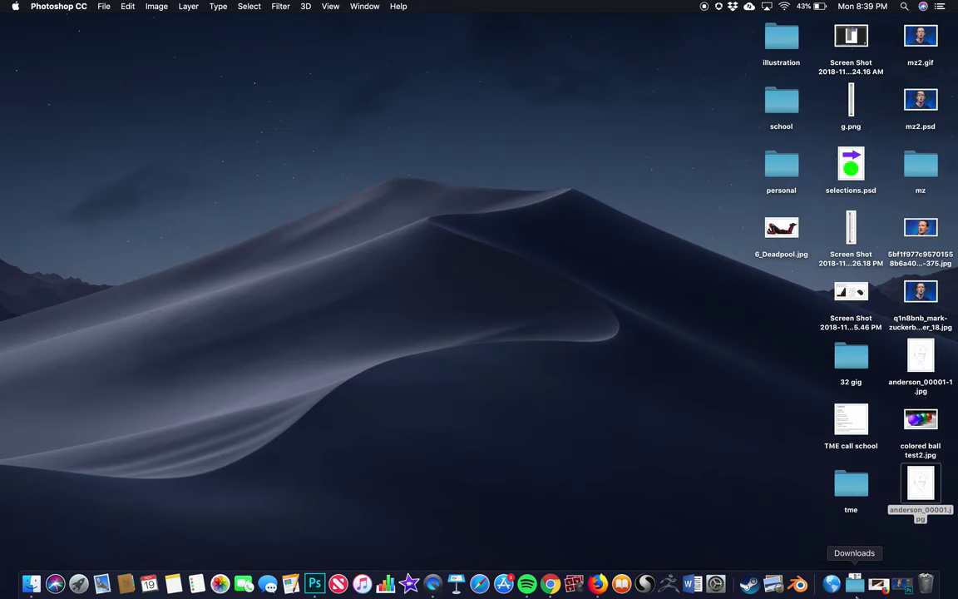
click(880, 584)
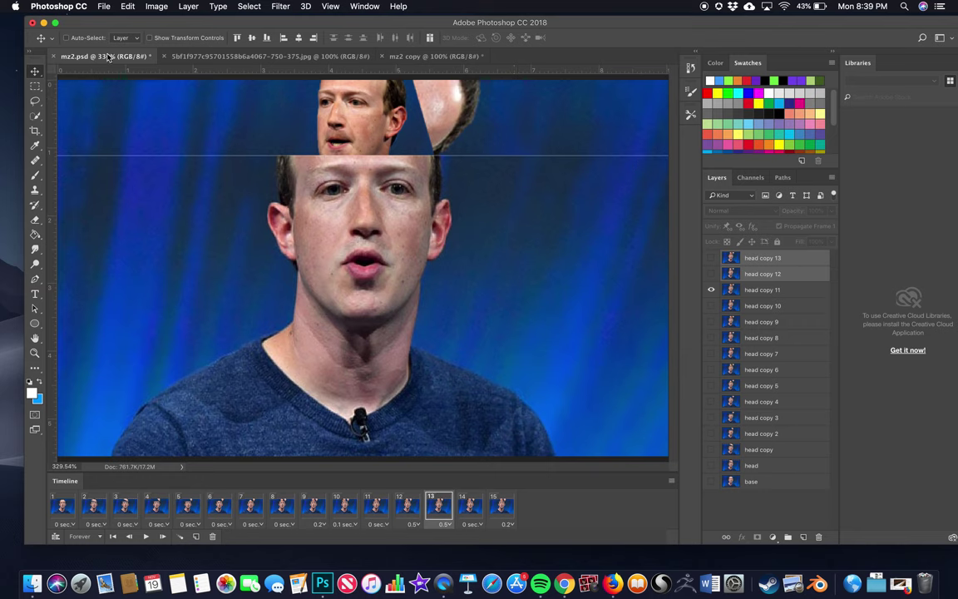
- Save mz2.psd and switch to the mz2 copy document
click(103, 6)
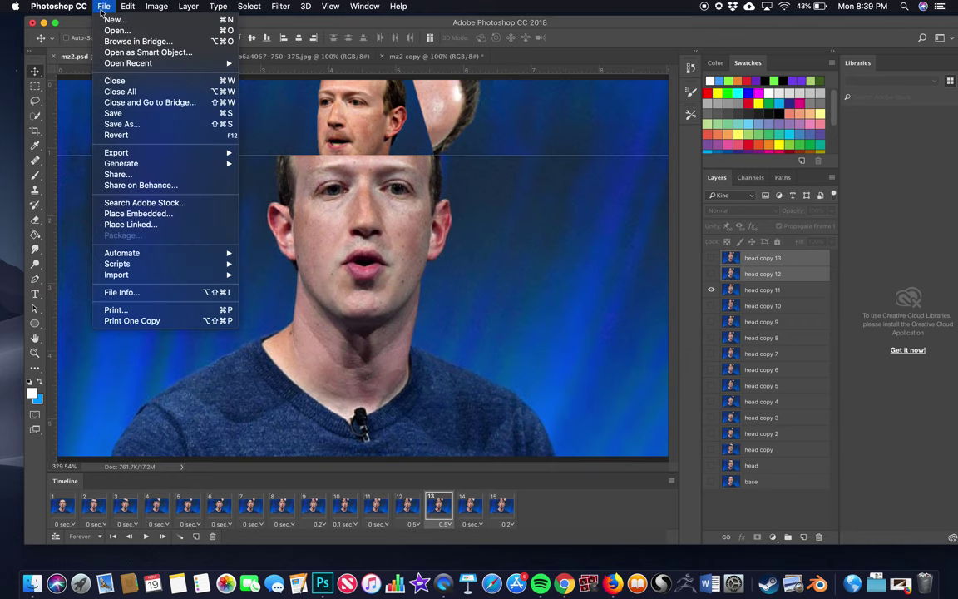
click(111, 114)
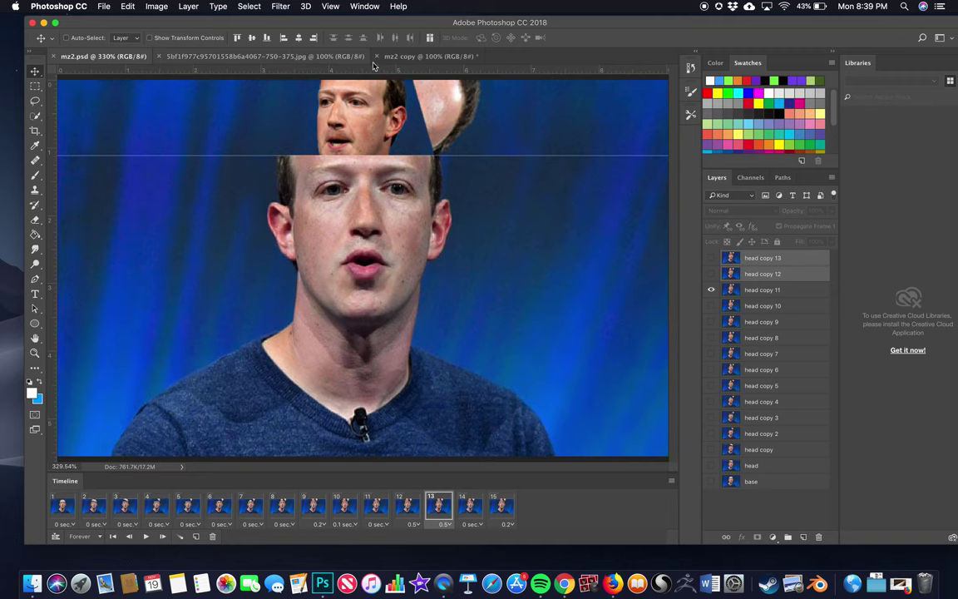
click(416, 56)
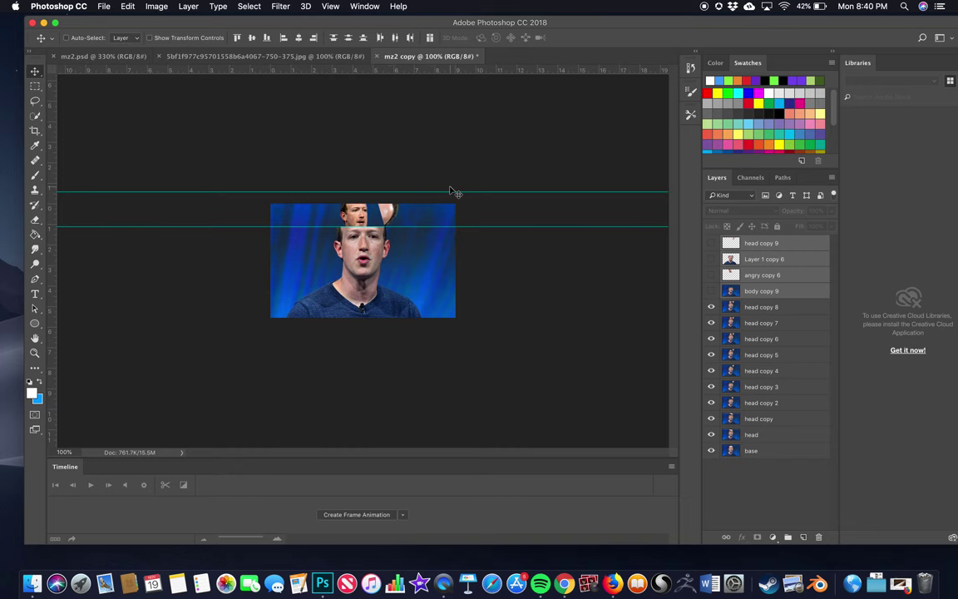
- Zoom into the mz2 copy canvas and clear all its guides
scroll(450, 192, up, 5)
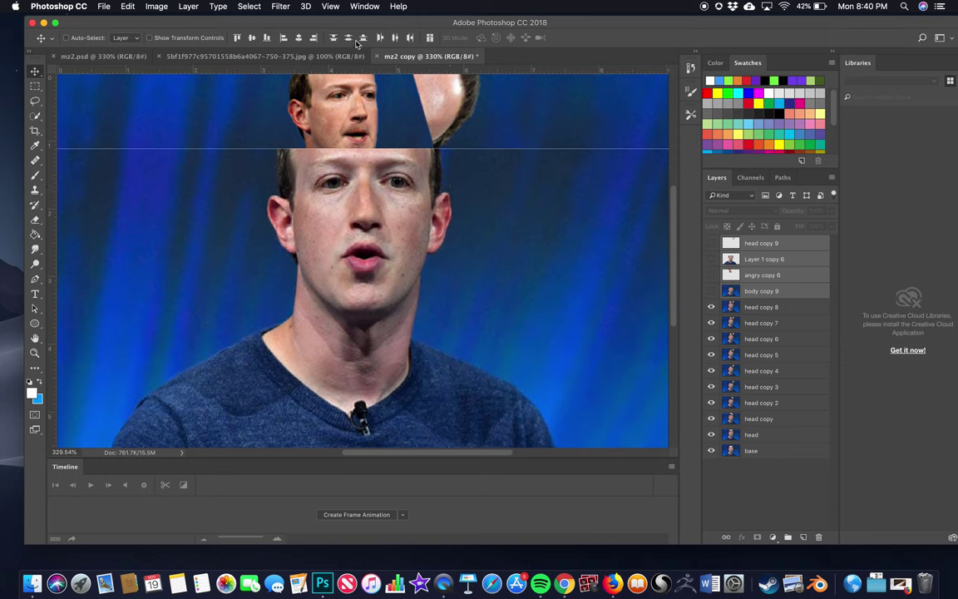
click(330, 5)
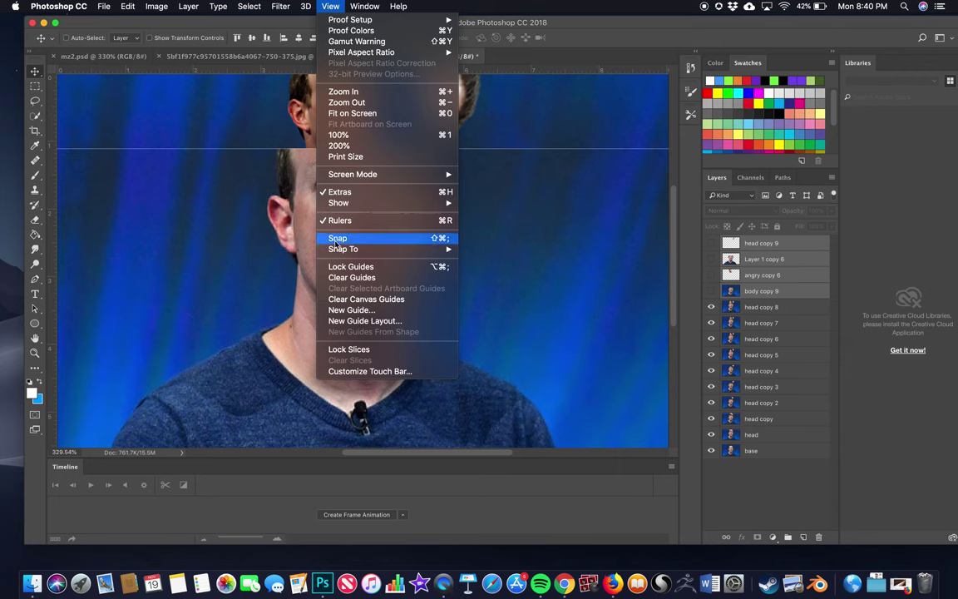
click(358, 277)
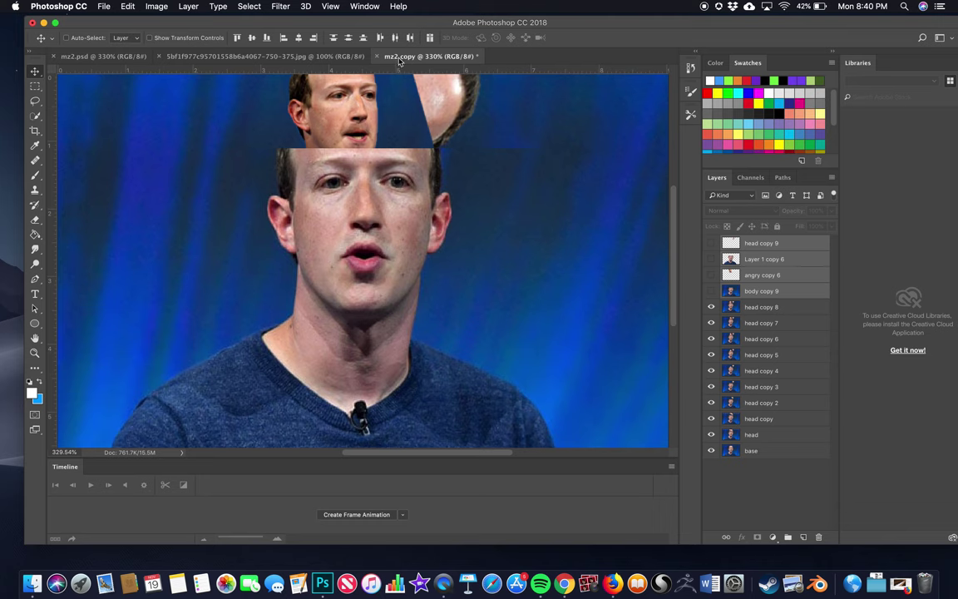
click(104, 6)
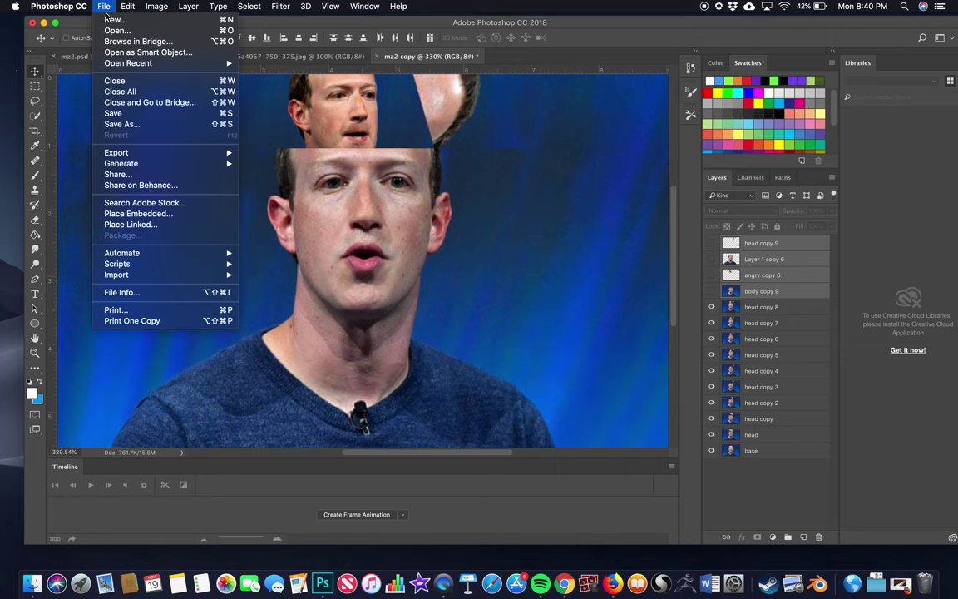
- Save the document as mz2 copy.psd on the Desktop, confirming the compatibility prompt
click(120, 118)
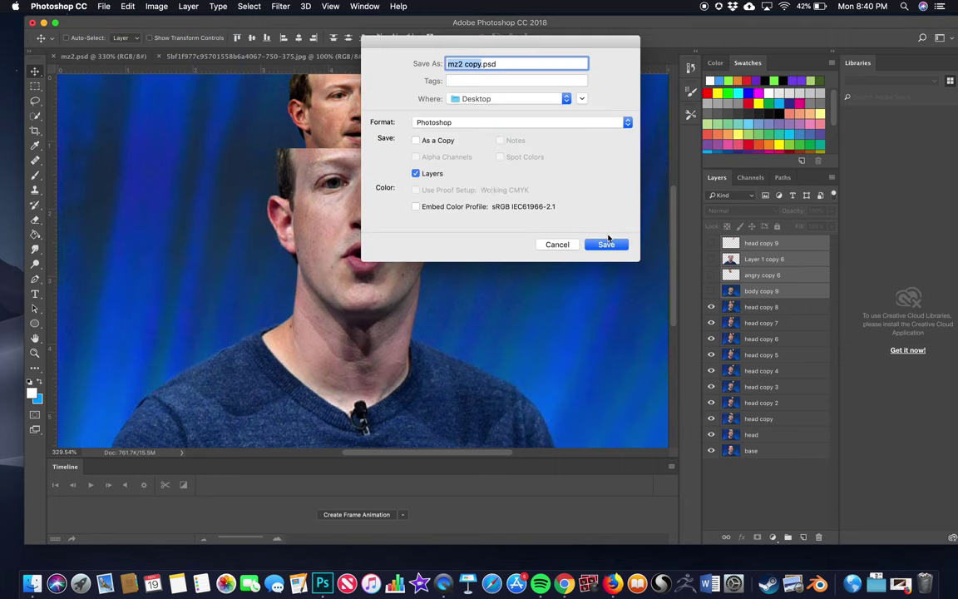
click(607, 244)
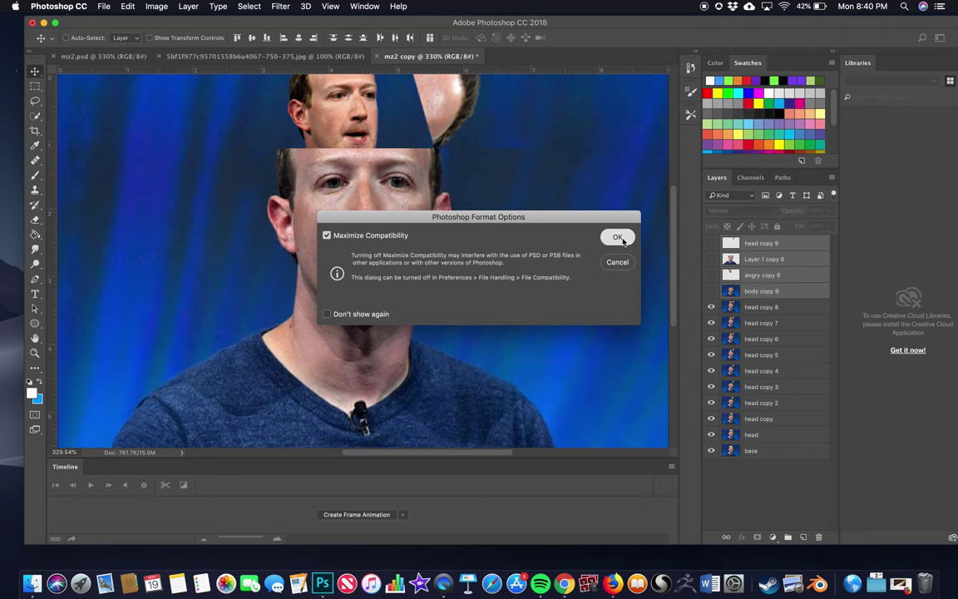
click(617, 237)
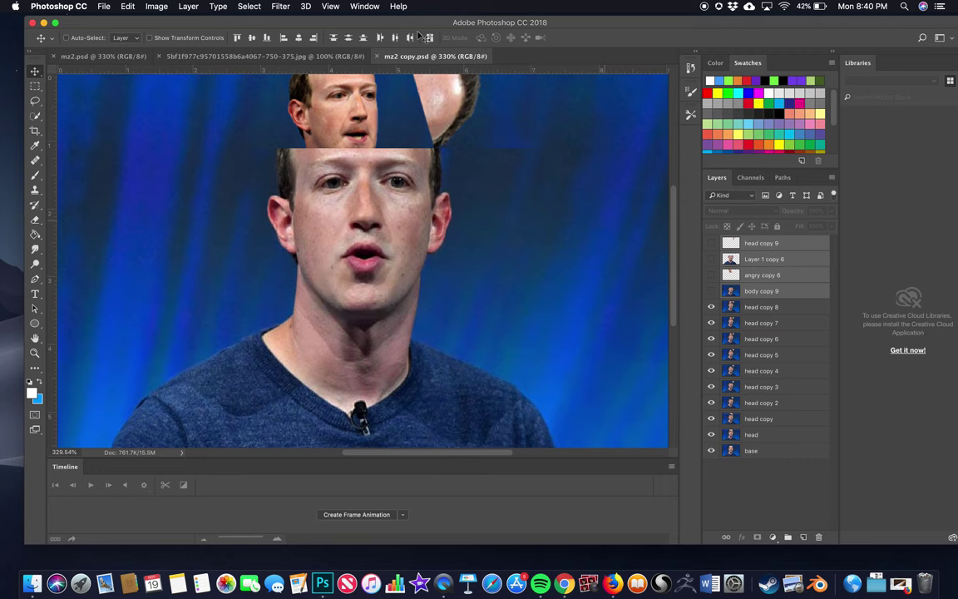
- Close mz2 copy.psd, the jpg image and mz2.psd, then minimize Photoshop
click(378, 56)
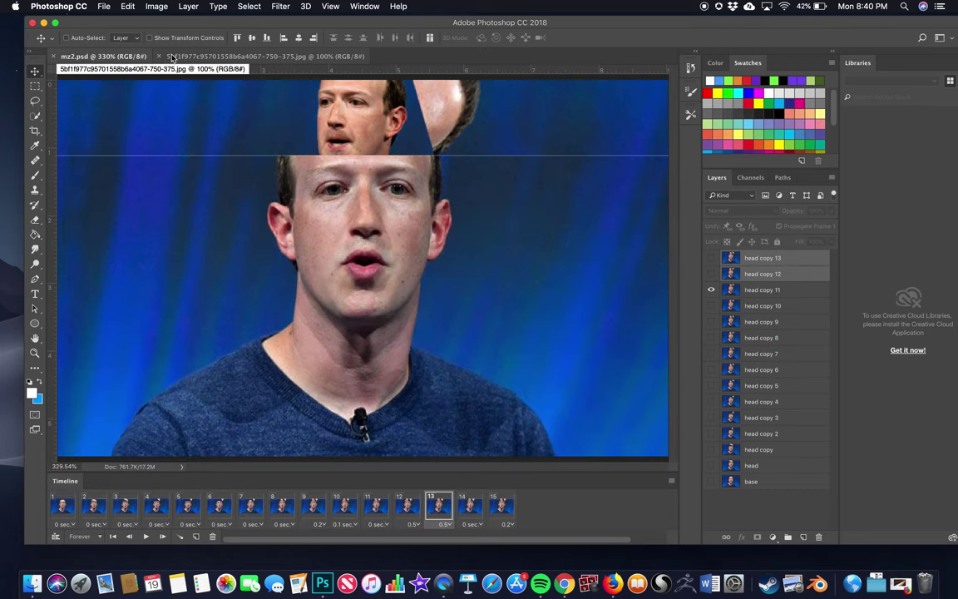
click(172, 56)
click(159, 56)
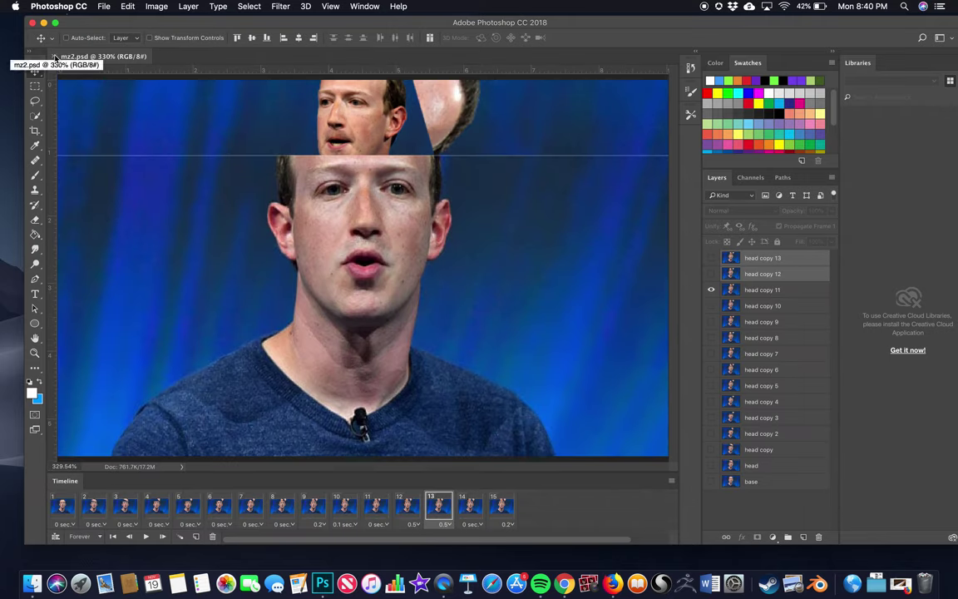
click(53, 56)
click(44, 23)
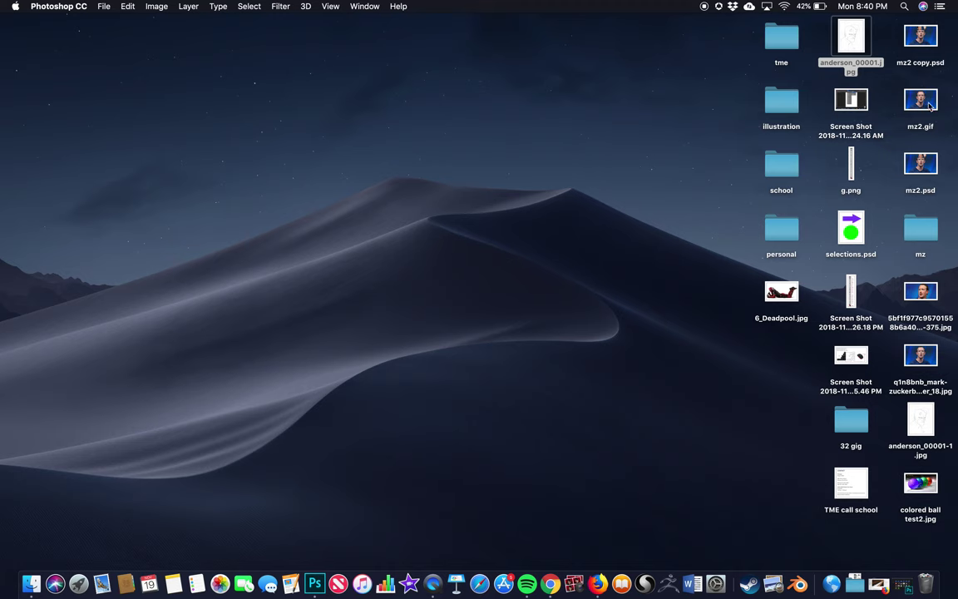
- Launch Chrome, Quick Look mz2.gif, then drag it into Chrome to play the 650×400 animation
click(551, 584)
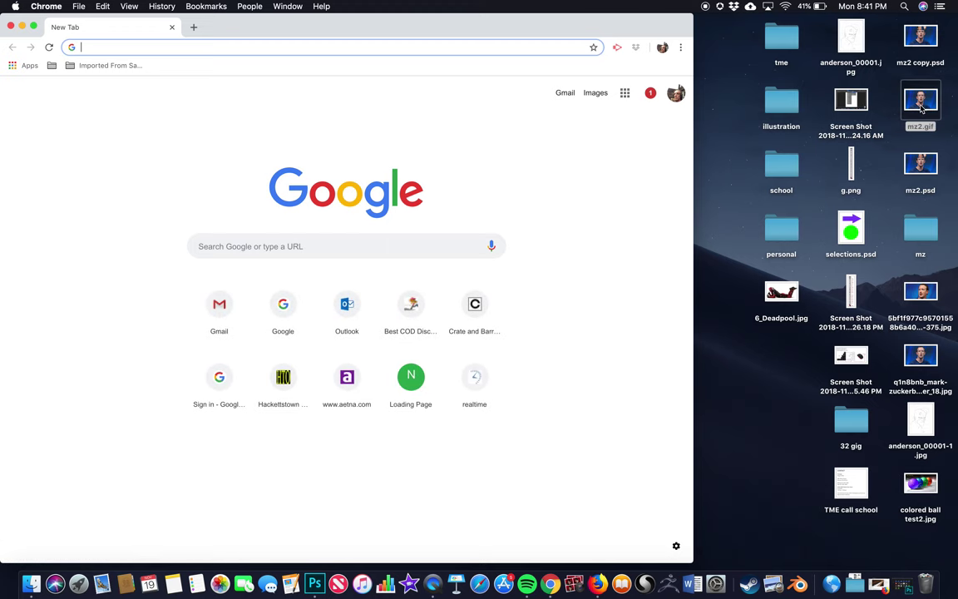
key(space)
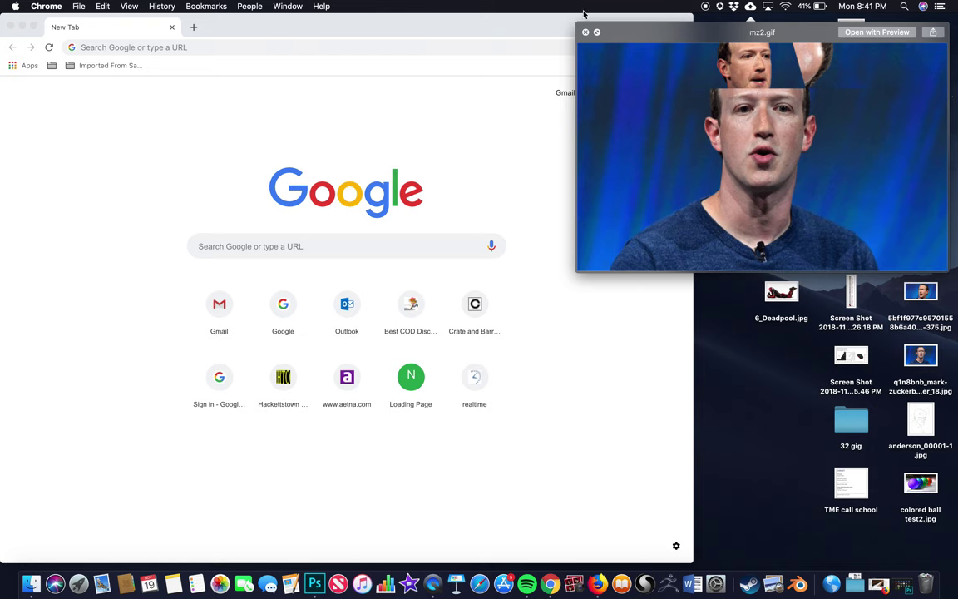
click(586, 31)
click(835, 128)
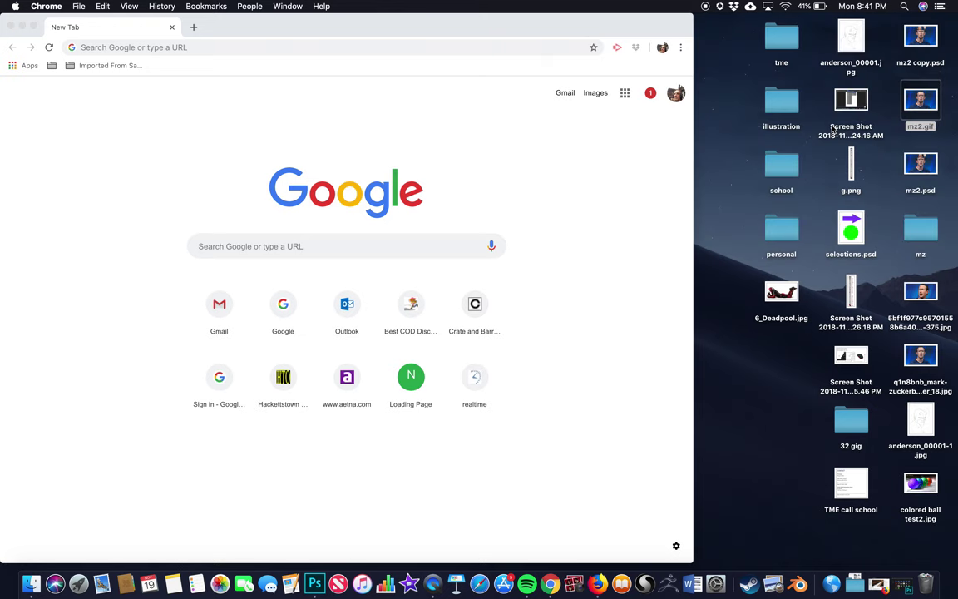
drag(921, 100, 389, 190)
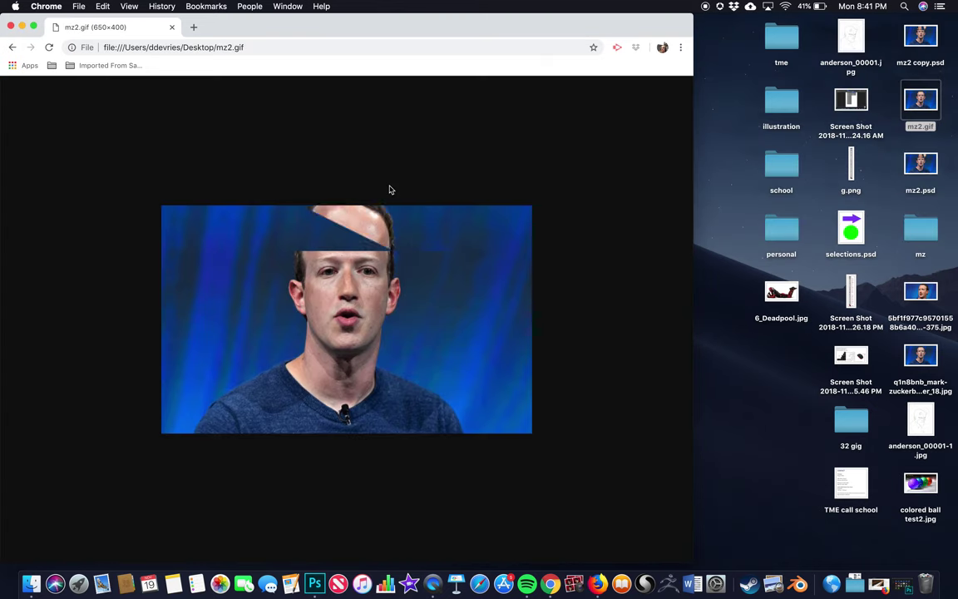